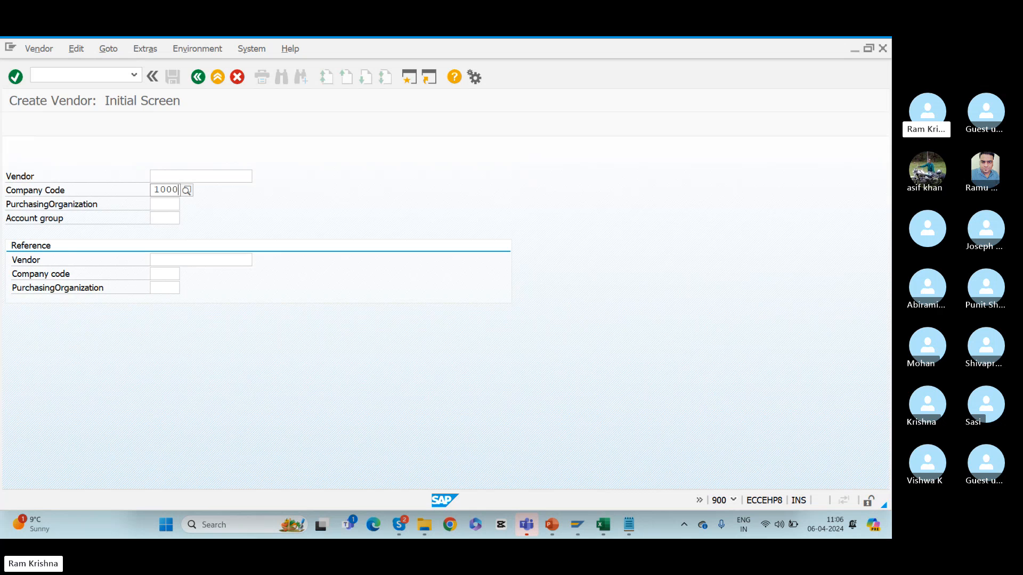
Set the new vendor's purchasing organization to 1000 and account group to KRED, then proceed to the address data.
key("Tab")
type("1000")
key("Return")
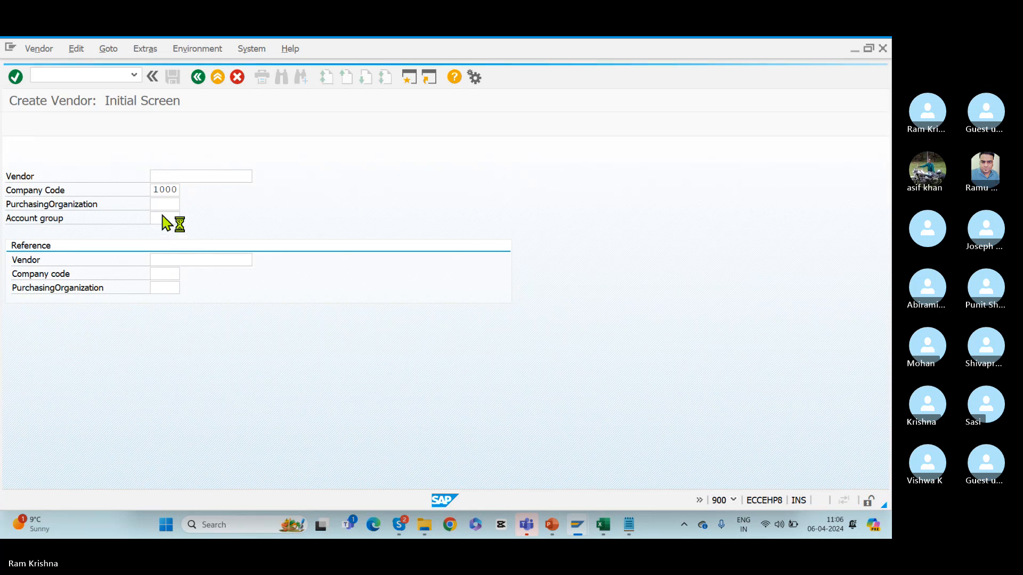
type("kred")
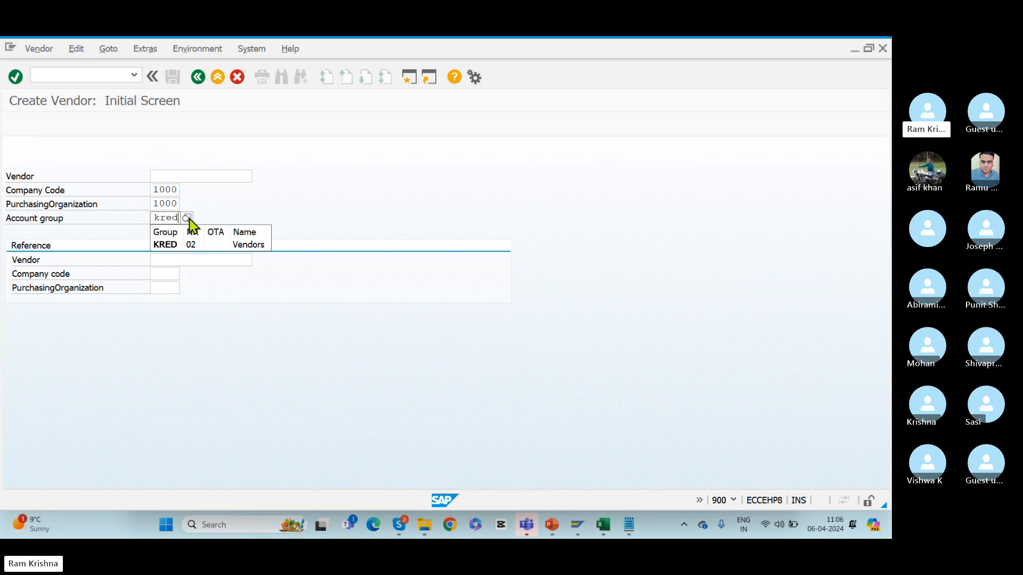
left_click(167, 246)
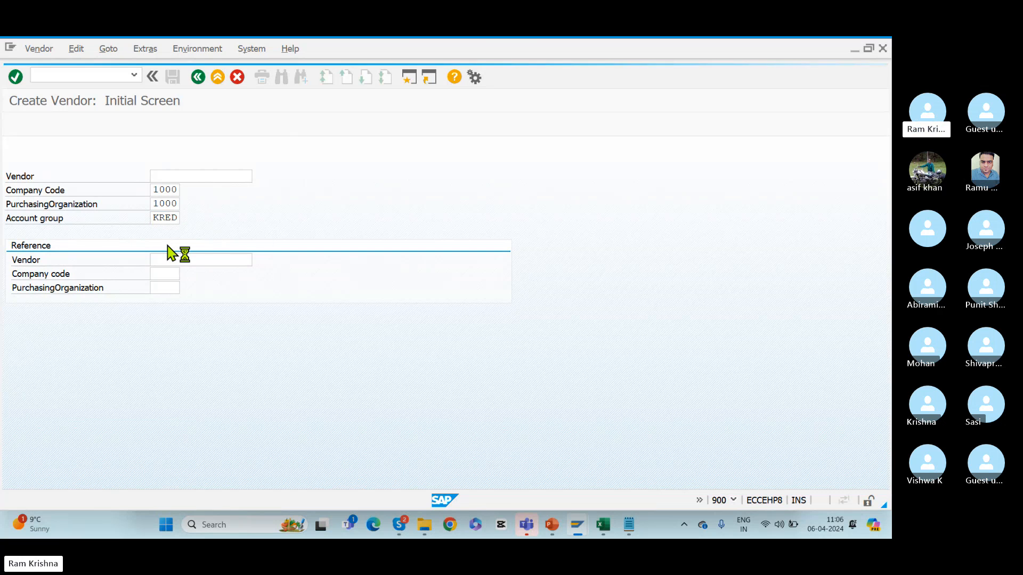
Set the vendor's title to Company and enter Reliance as both the name and the first search term.
left_click(153, 204)
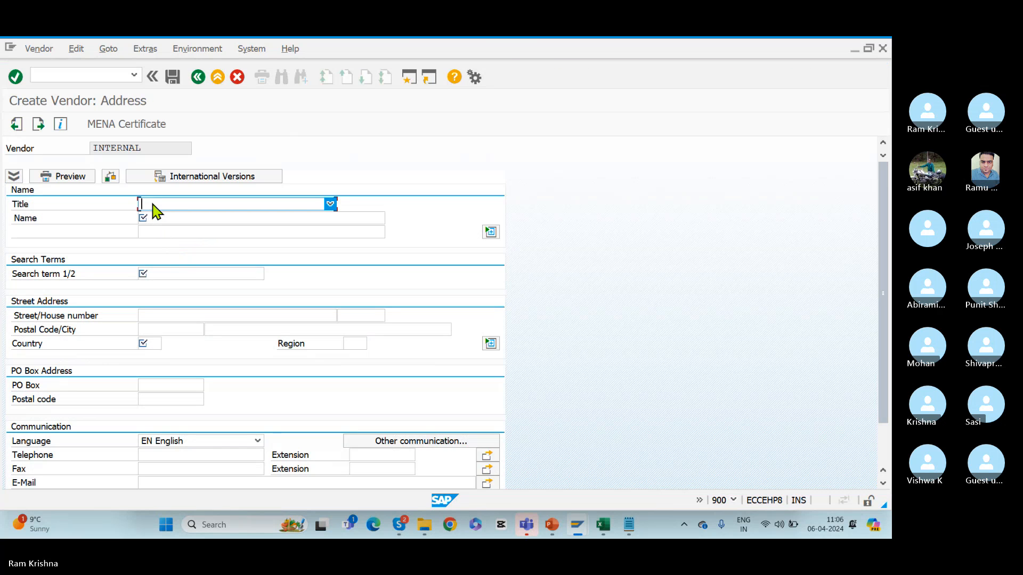
left_click(171, 217)
left_click(171, 217)
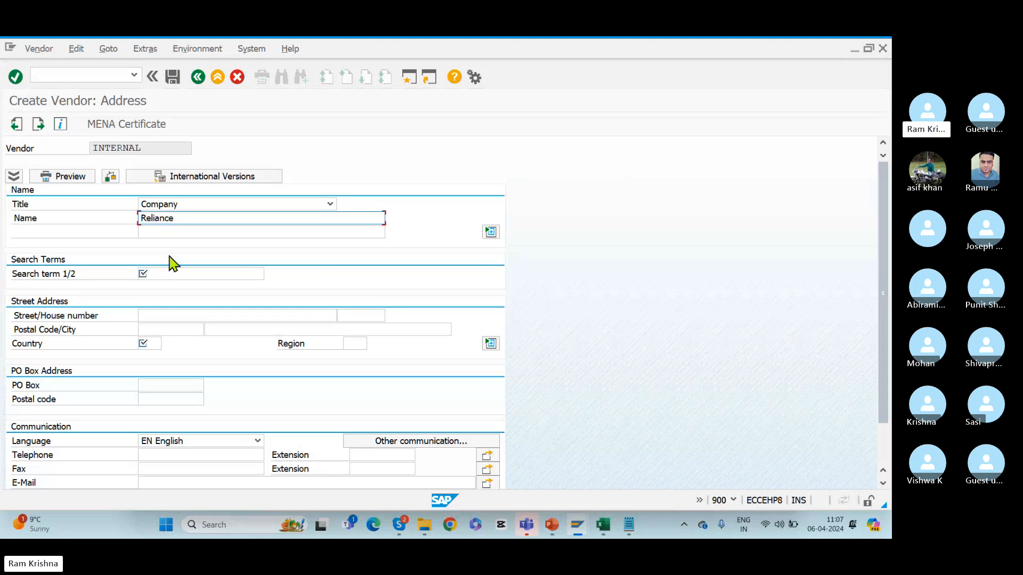
key("ctrl+a")
key("ctrl+c")
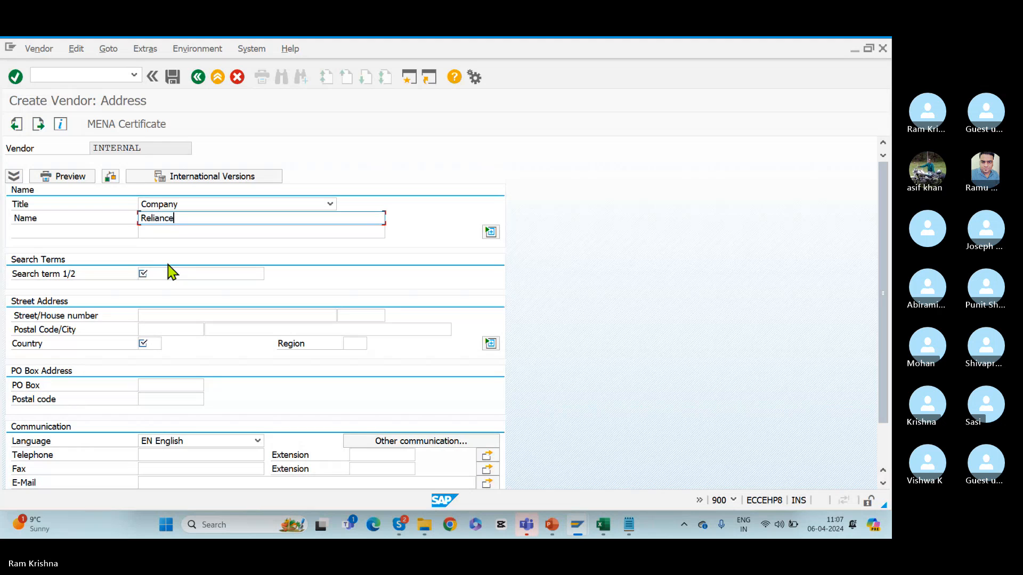
left_click(168, 273)
key("ctrl+v")
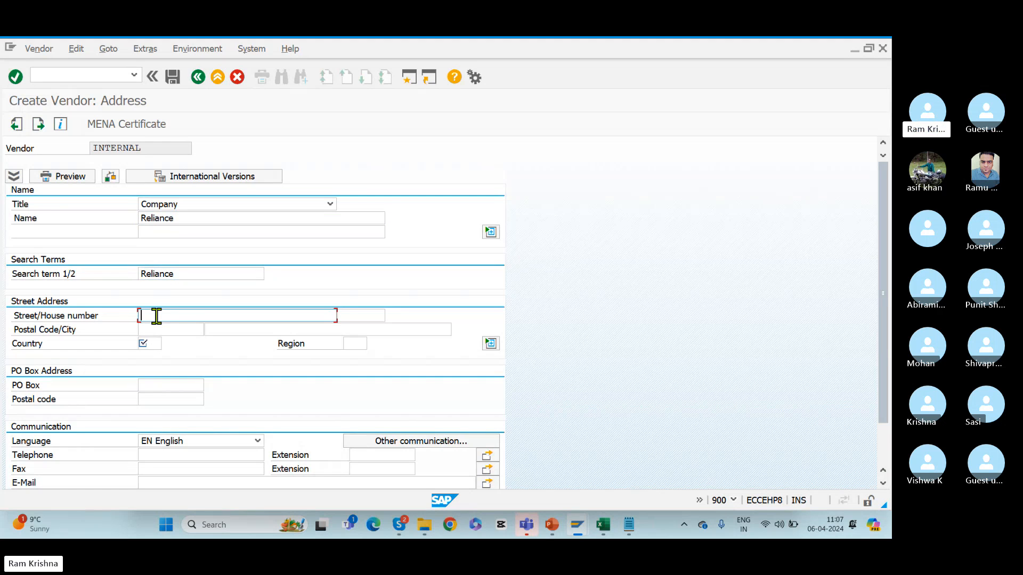
Set the vendor's country to IN and select region 02, Arunachal Pradesh, for the street address.
left_click(152, 343)
type("IN")
key("Tab")
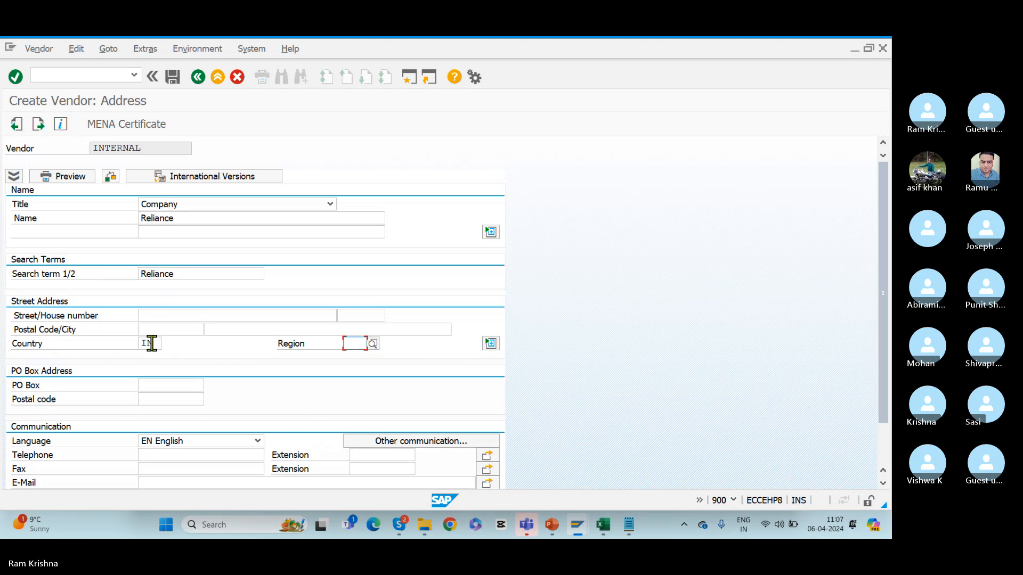
type("KA")
key("Return")
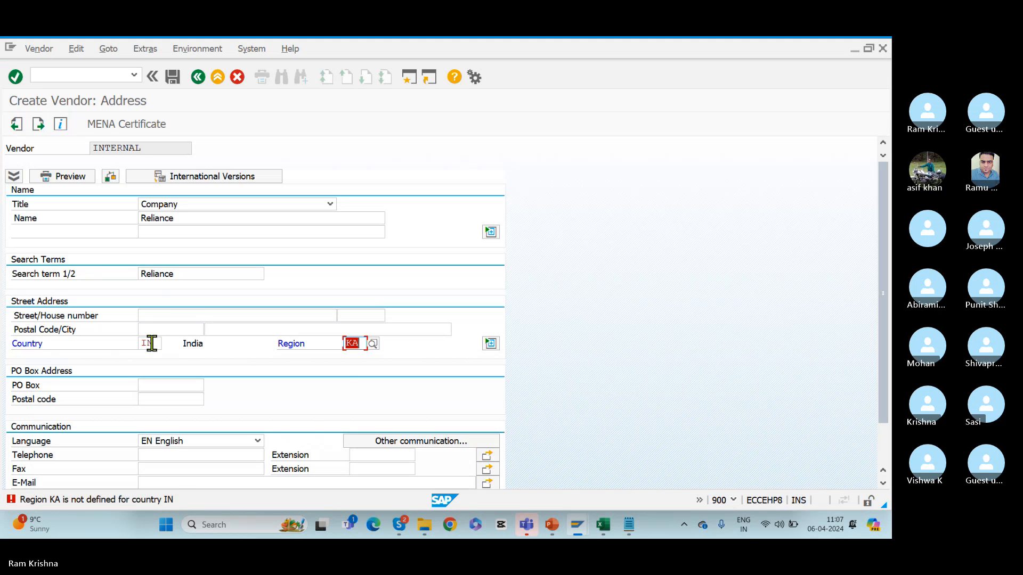
left_click(374, 344)
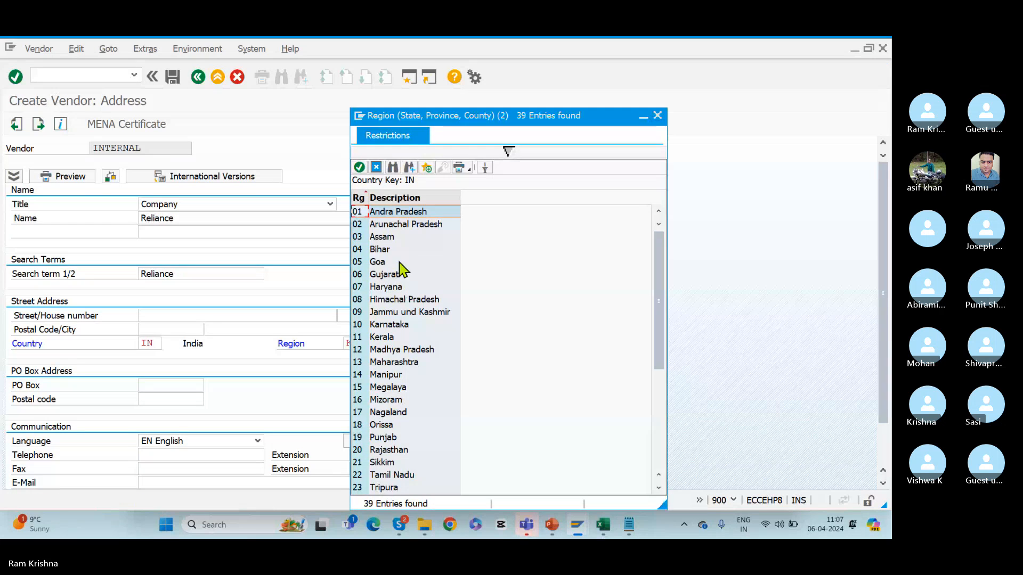
double_click(383, 231)
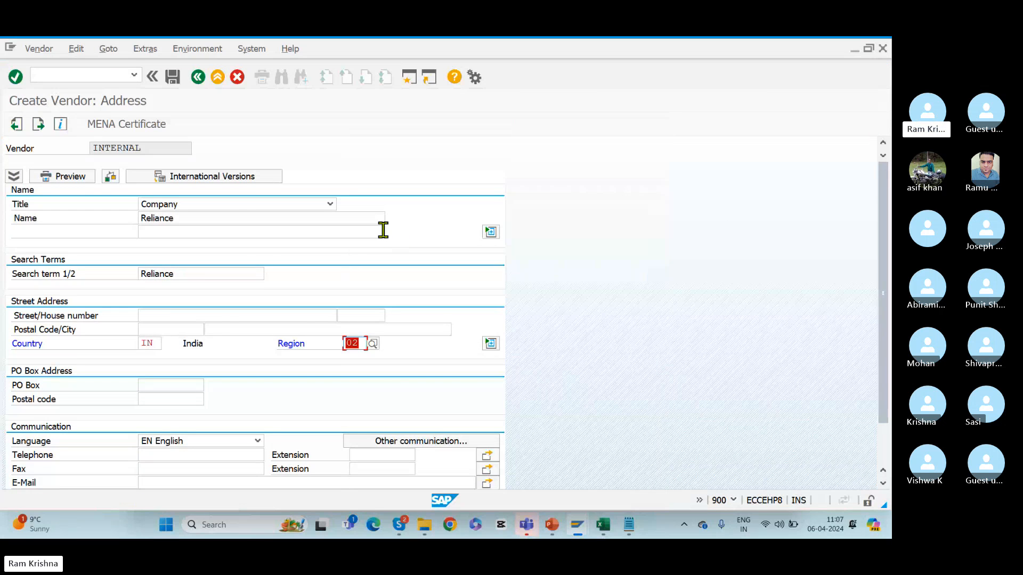
Proceed past the payment transactions and contact persons data, leaving them blank, to the vendor's accounting information.
key("Return")
key("Return")
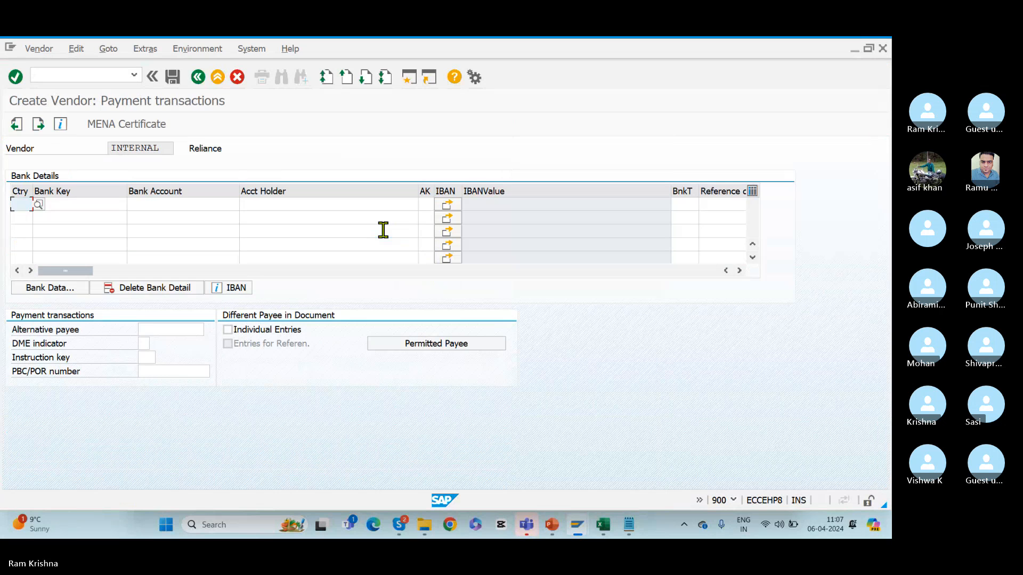
key("Return")
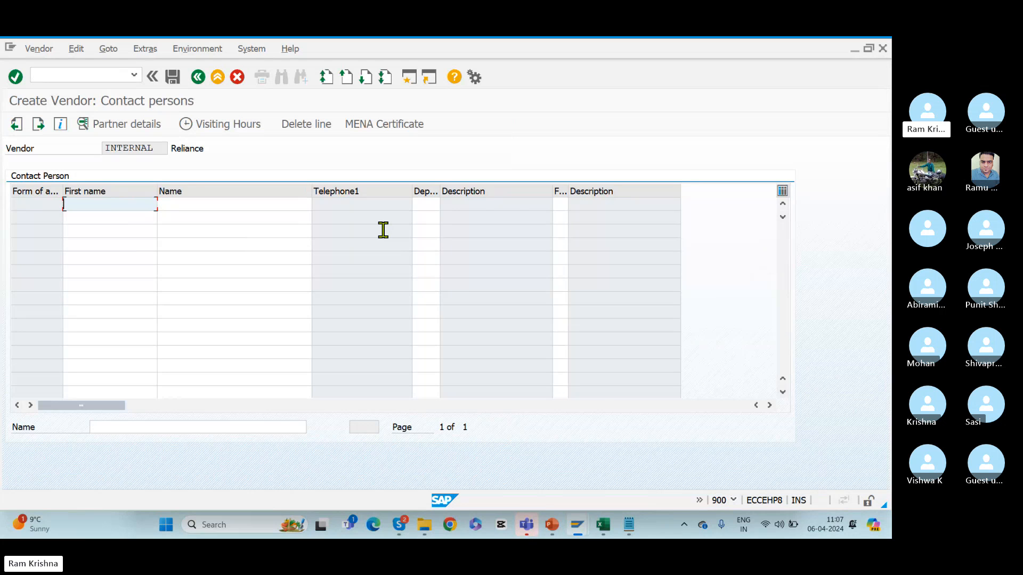
key("Return")
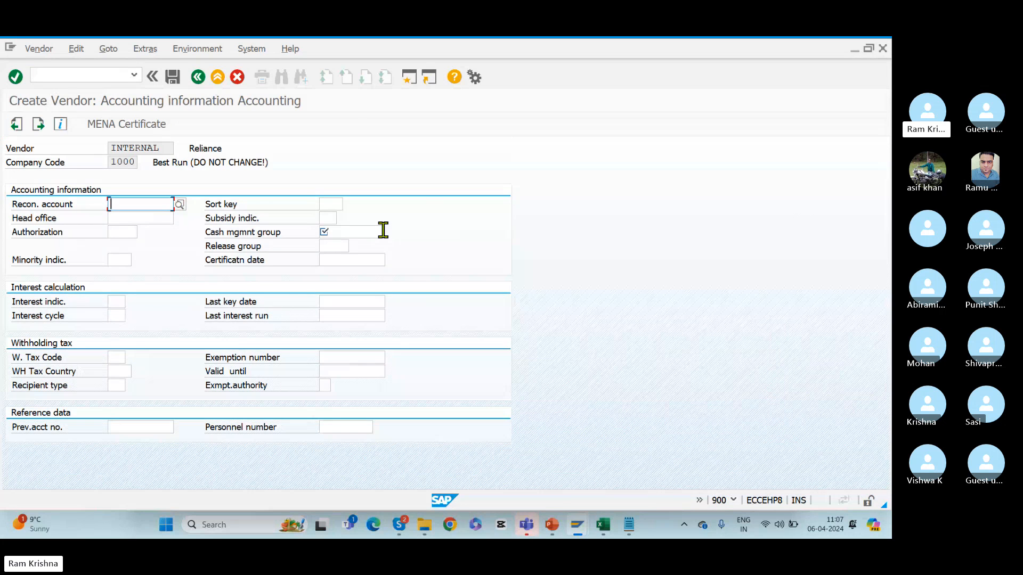
Set the vendor's reconciliation account to 151103 and the cash management group to A1.
left_click(169, 209)
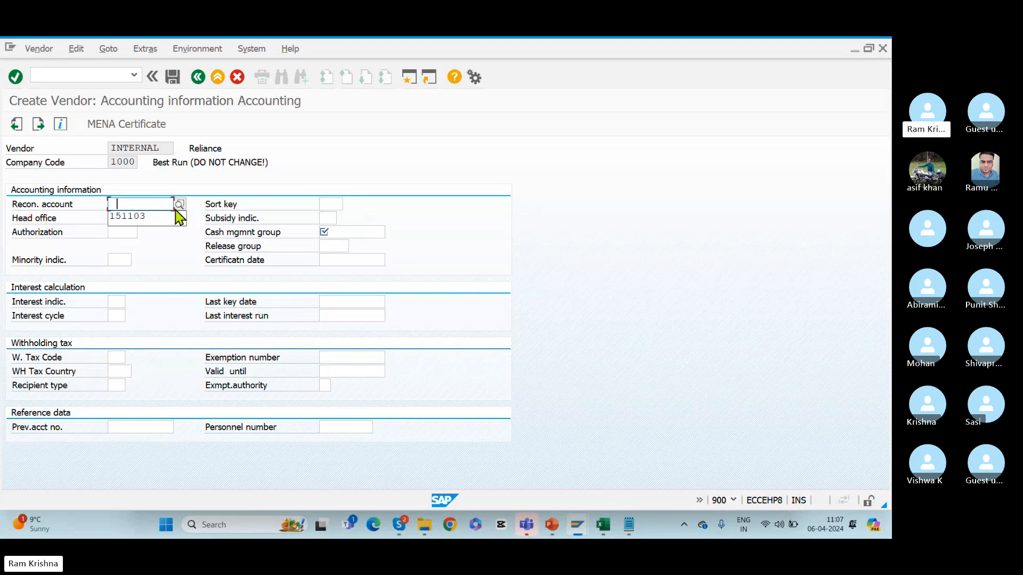
left_click(131, 220)
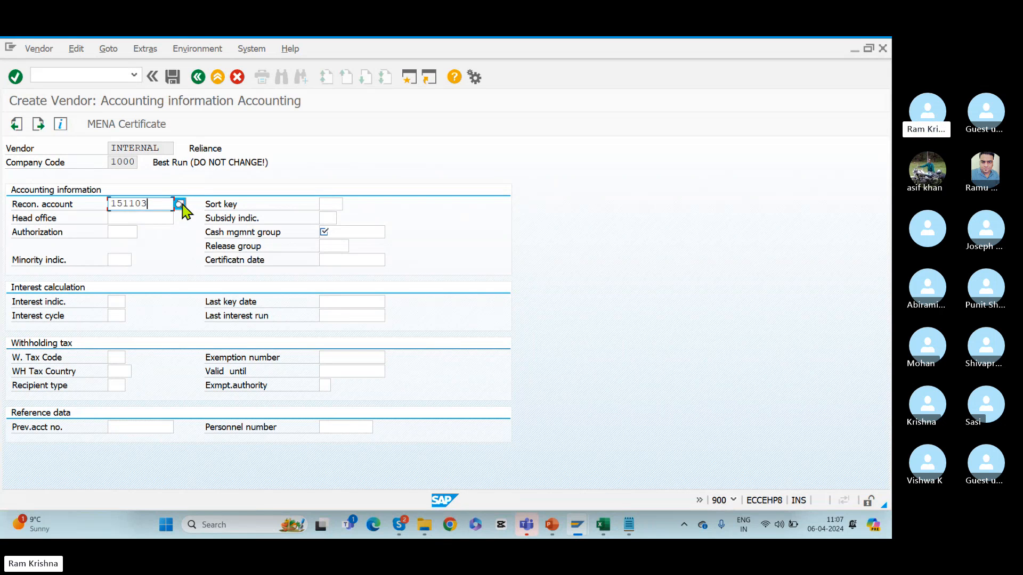
left_click(180, 205)
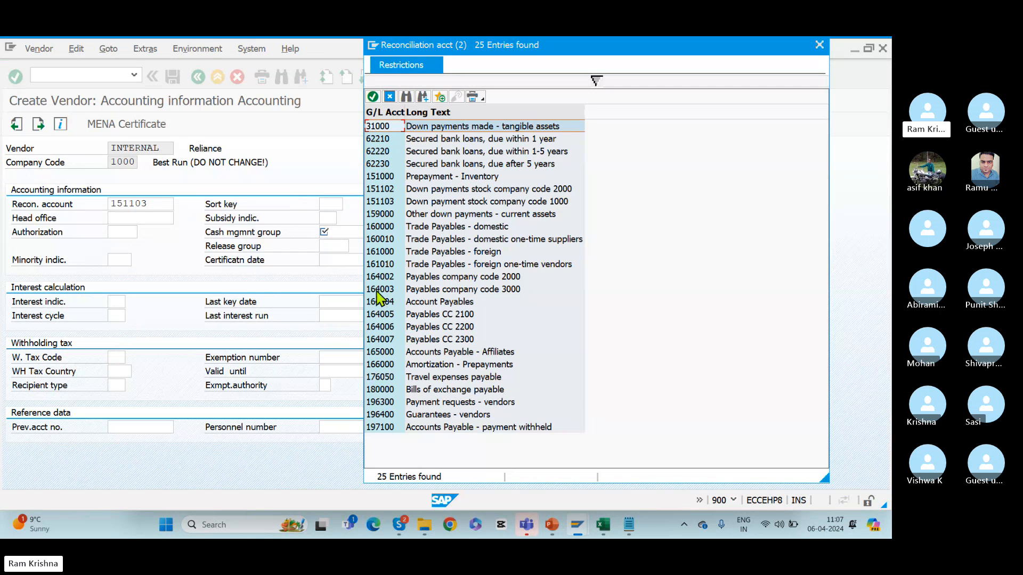
left_click(818, 46)
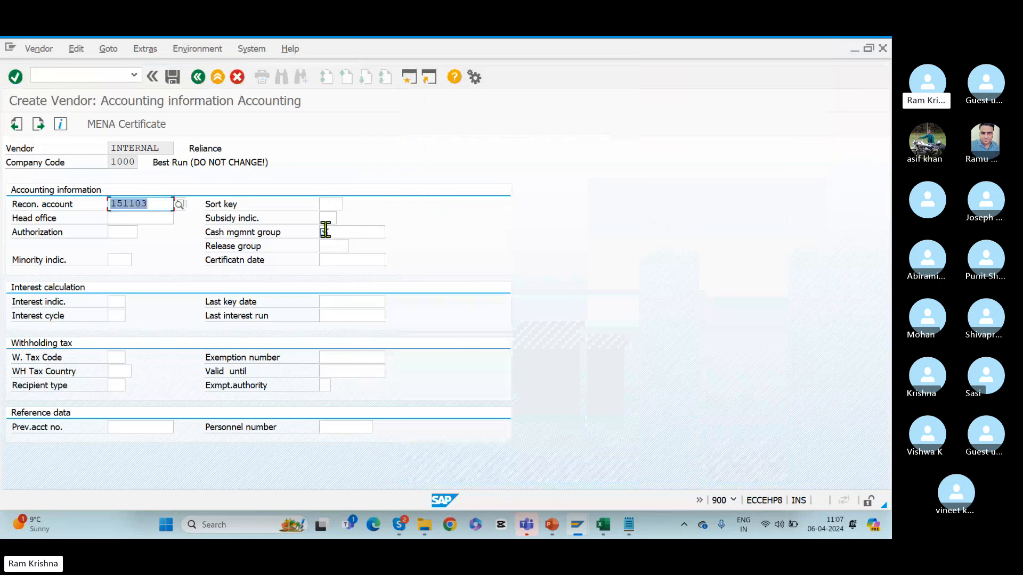
left_click(325, 230)
key("Down")
key("Return")
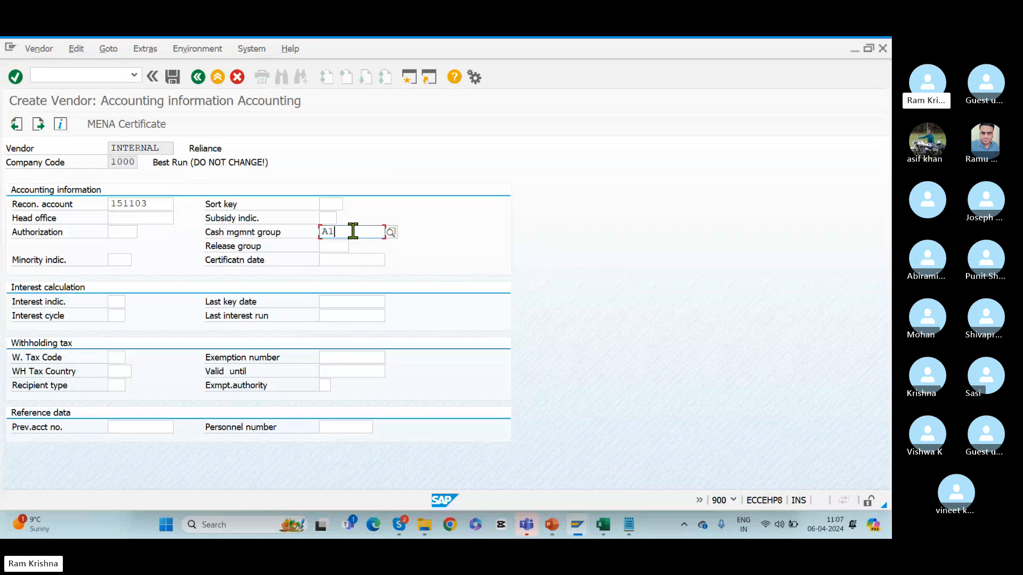
Proceed past the accounting payment transactions and correspondence data, leaving them blank, to the vendor's purchasing data.
key("Return")
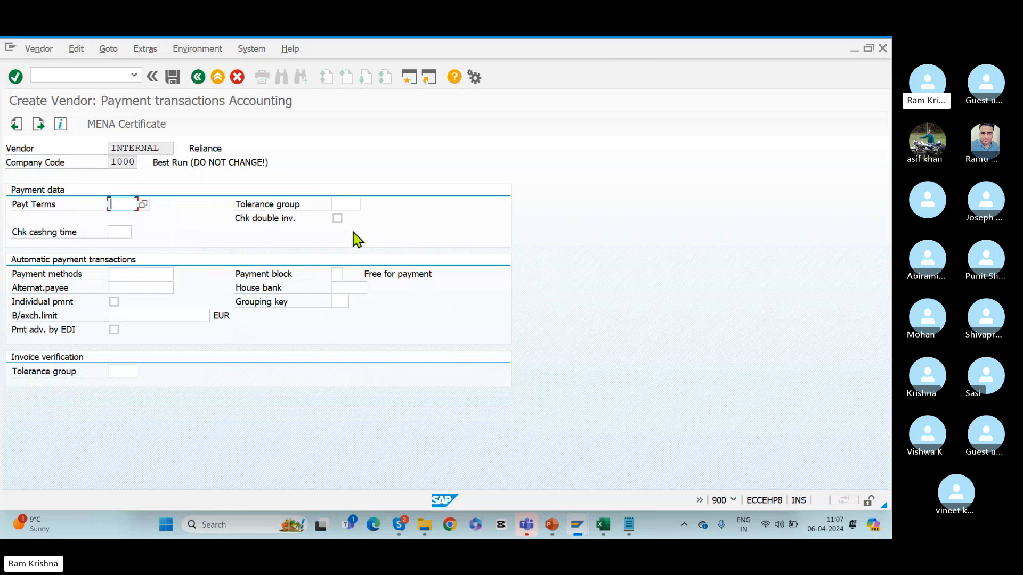
key("Return")
key("Return")
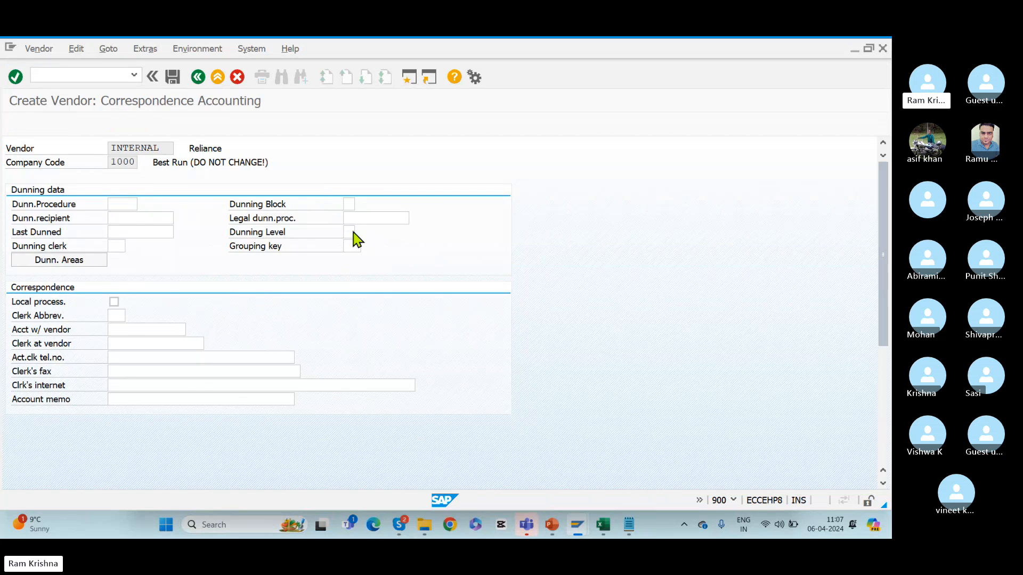
key("Return")
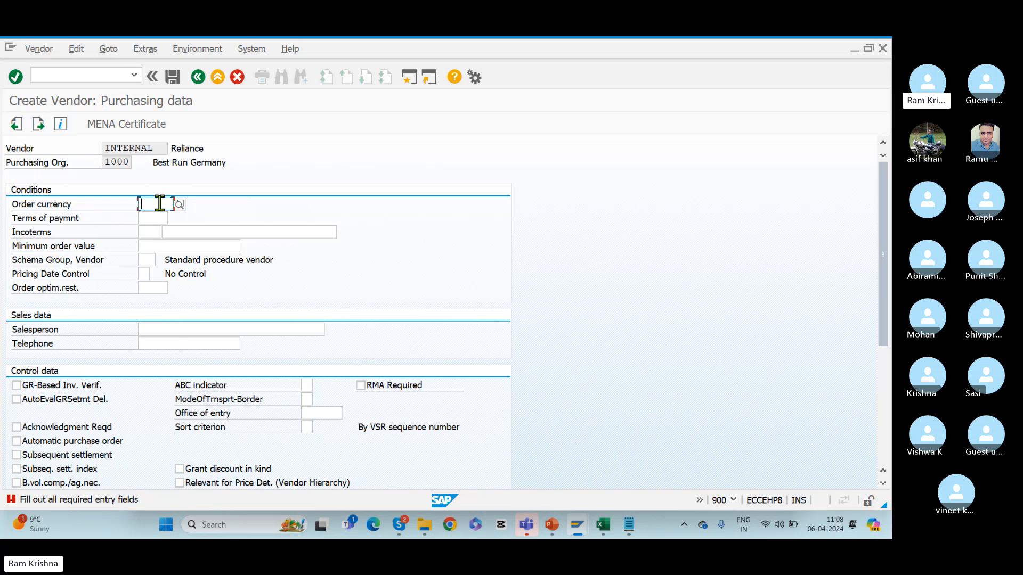
Set the order currency to INR and choose terms of payment 0003 in the purchasing conditions.
type("INR")
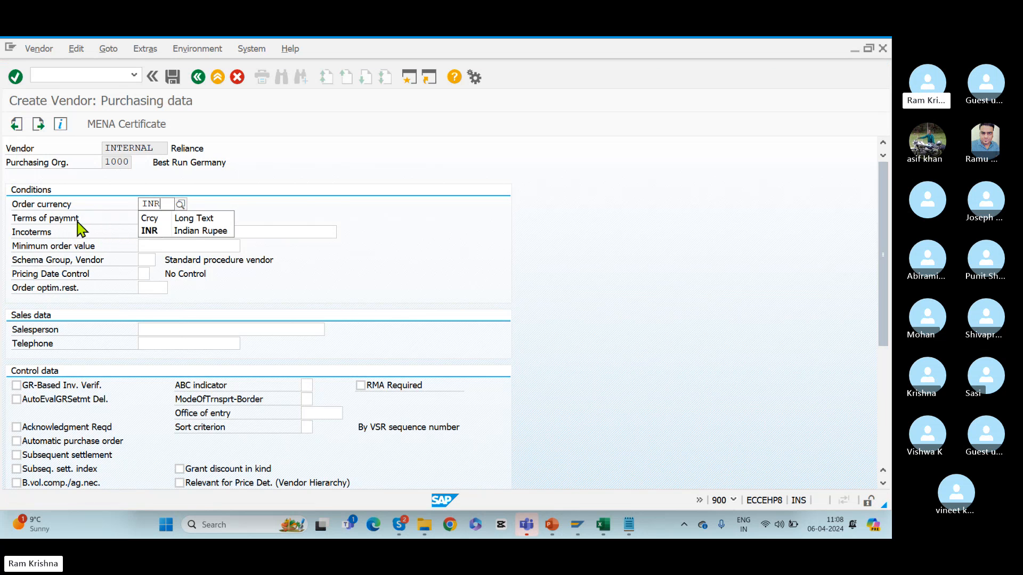
key("Tab")
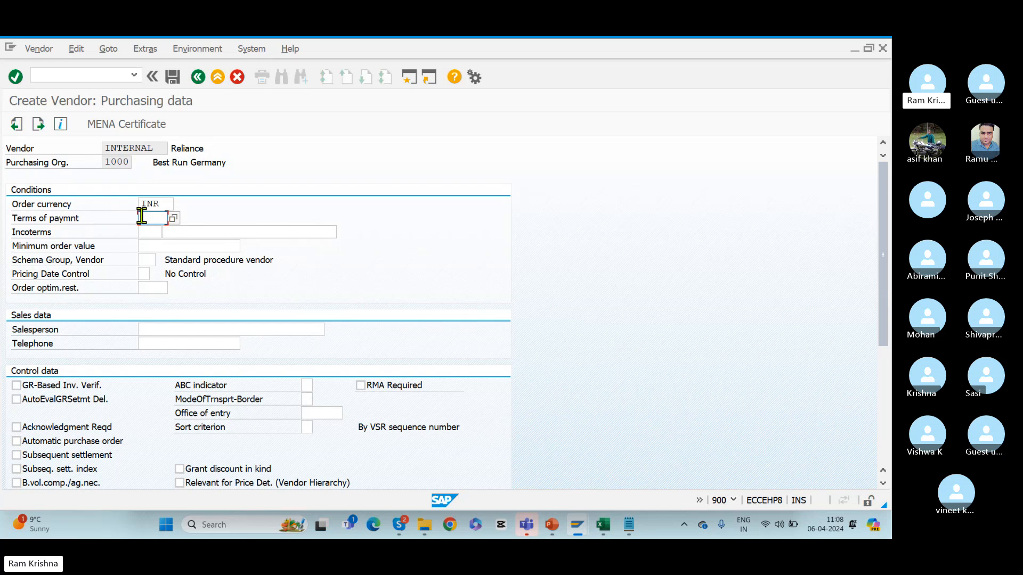
left_click(173, 218)
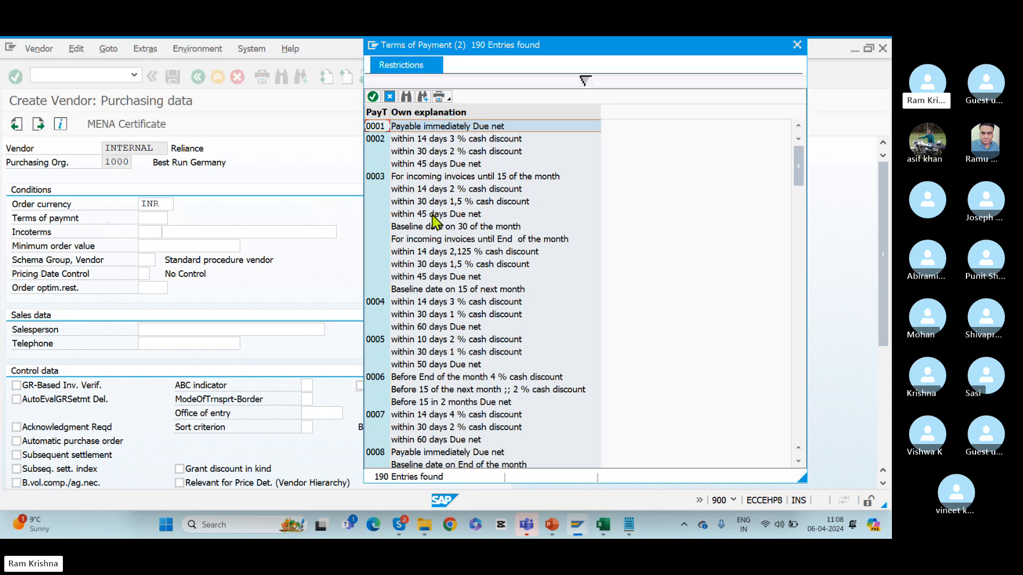
left_click(434, 214)
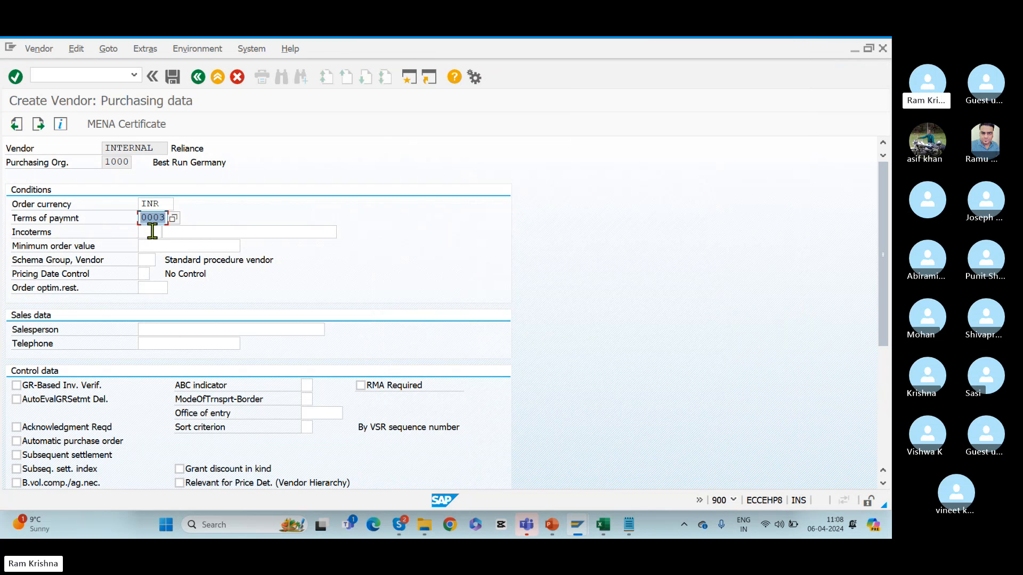
Set the Incoterms to DDP, delivered cleared by customs, with the description "By sea".
left_click(152, 230)
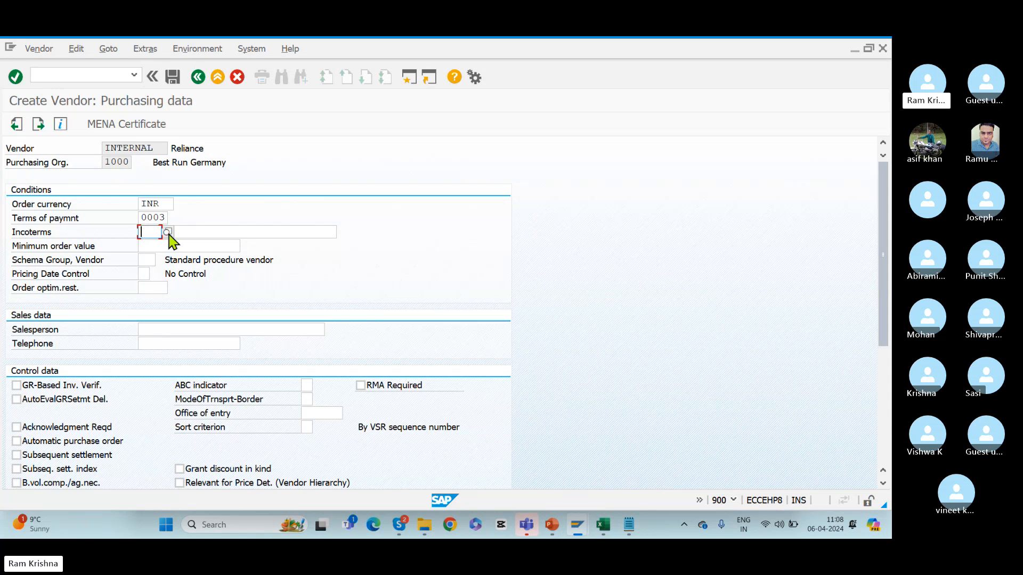
left_click(168, 232)
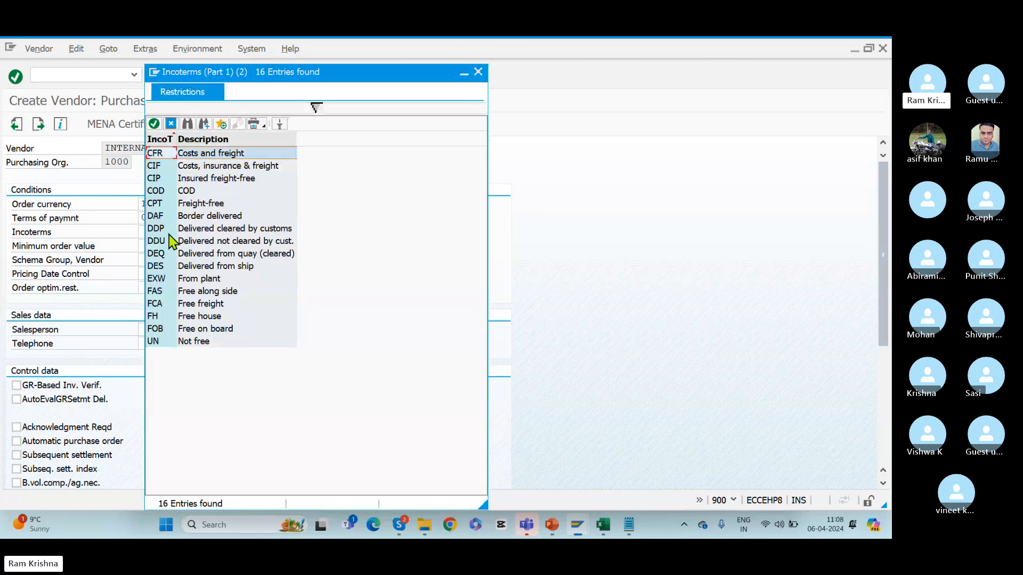
double_click(191, 228)
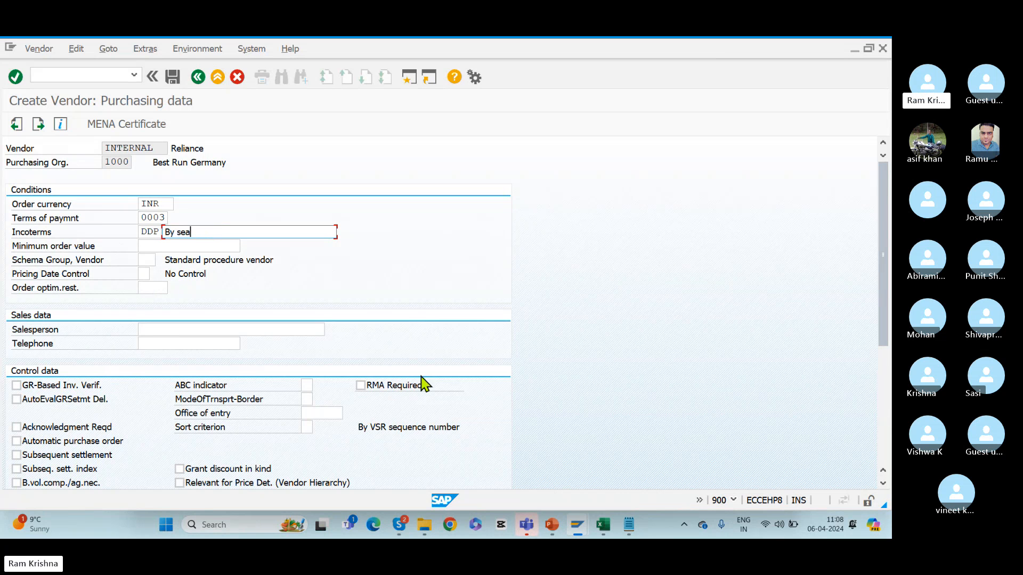
Continue past the partner functions without entries and save the new vendor.
left_click_drag(888, 223, 883, 132)
key("Return")
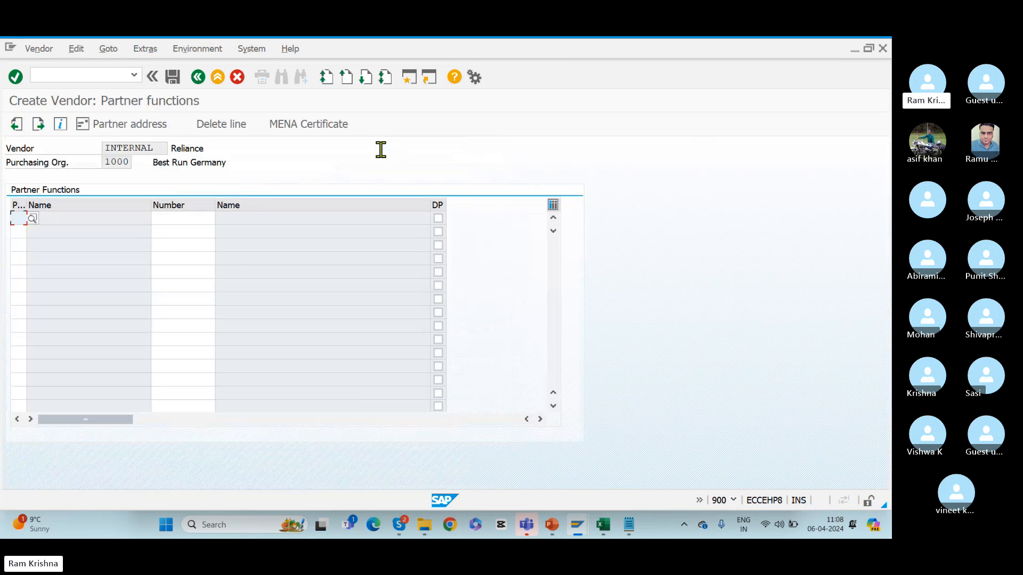
key("Return")
left_click(209, 319)
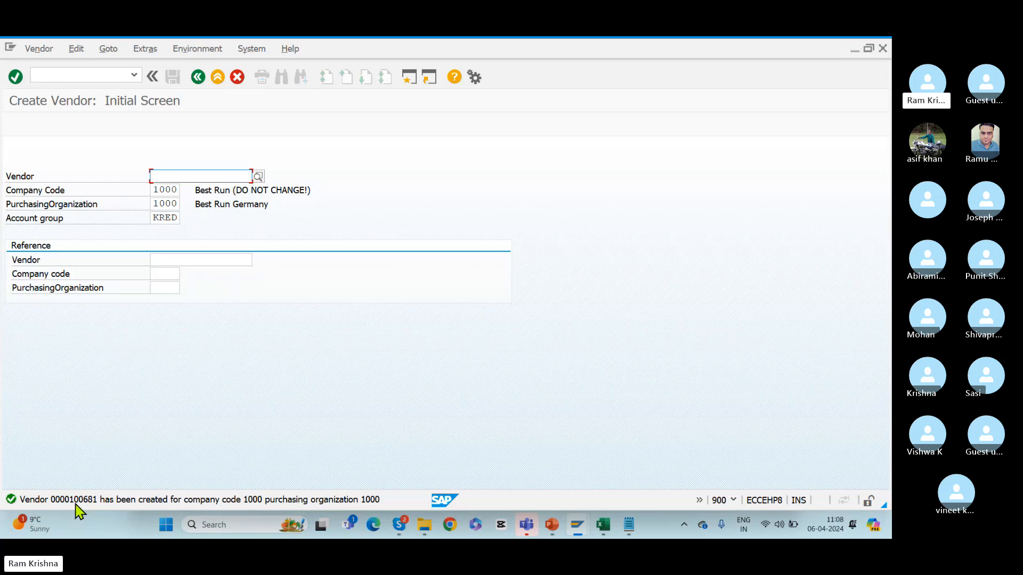
Open transaction CFM1 in a new session and set both the model name and the APO application to VEND.
left_click(52, 72)
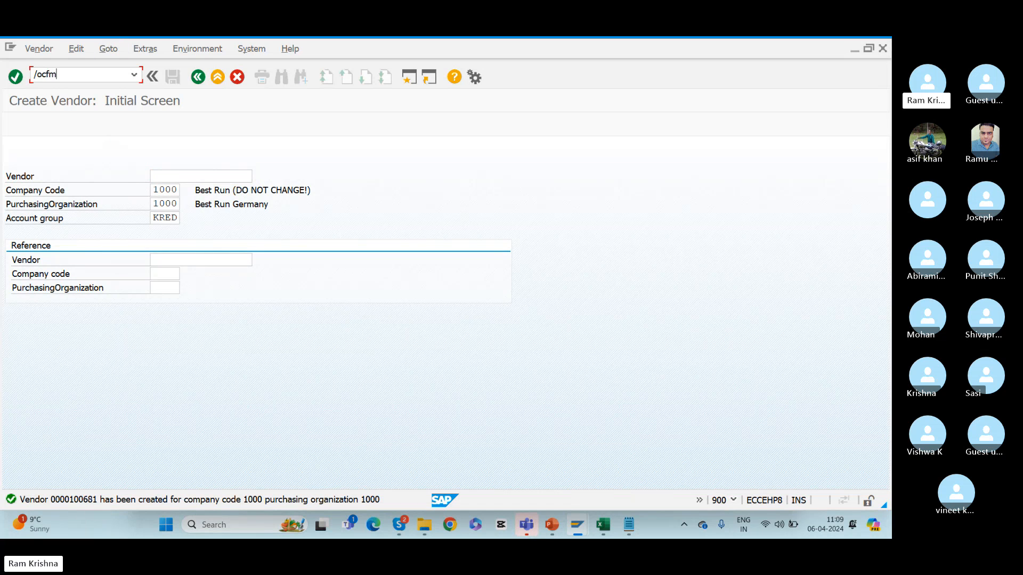
key("Return")
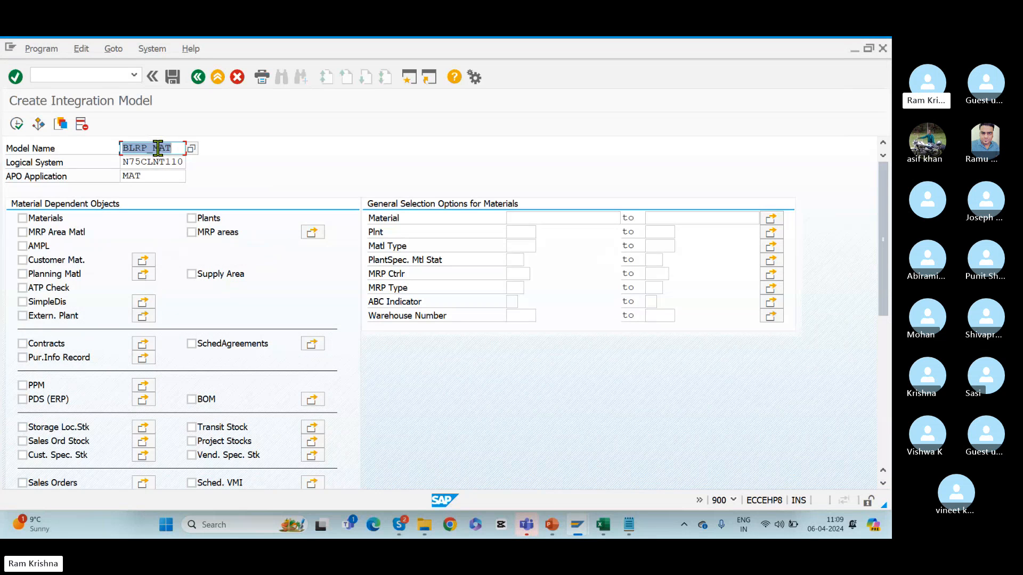
left_click_drag(153, 148, 180, 148)
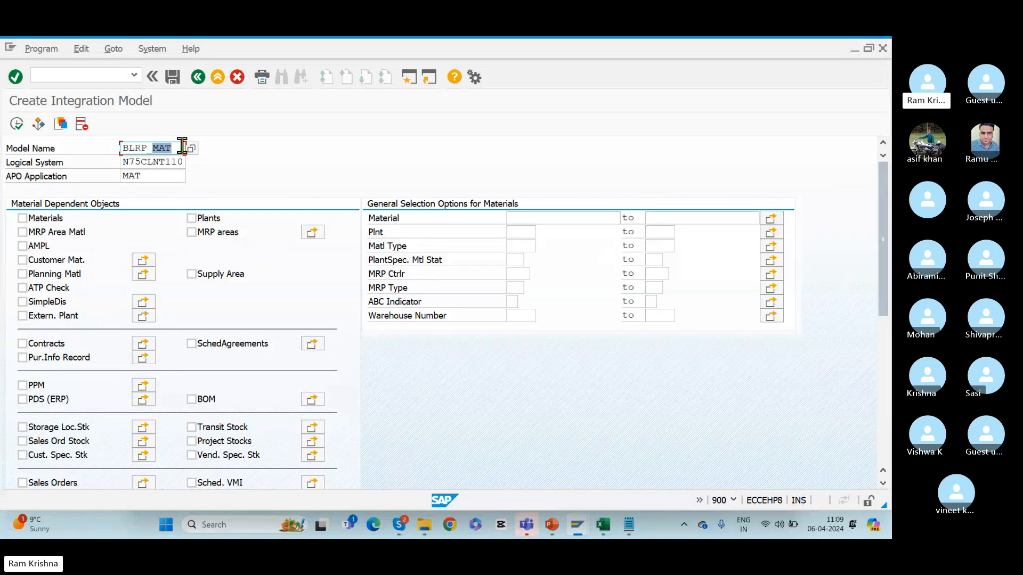
key("BackSpace")
key("BackSpace")
key("BackSpace")
key("BackSpace")
key("BackSpace")
key("BackSpace")
type("VEND")
left_click_drag(148, 177, 84, 180)
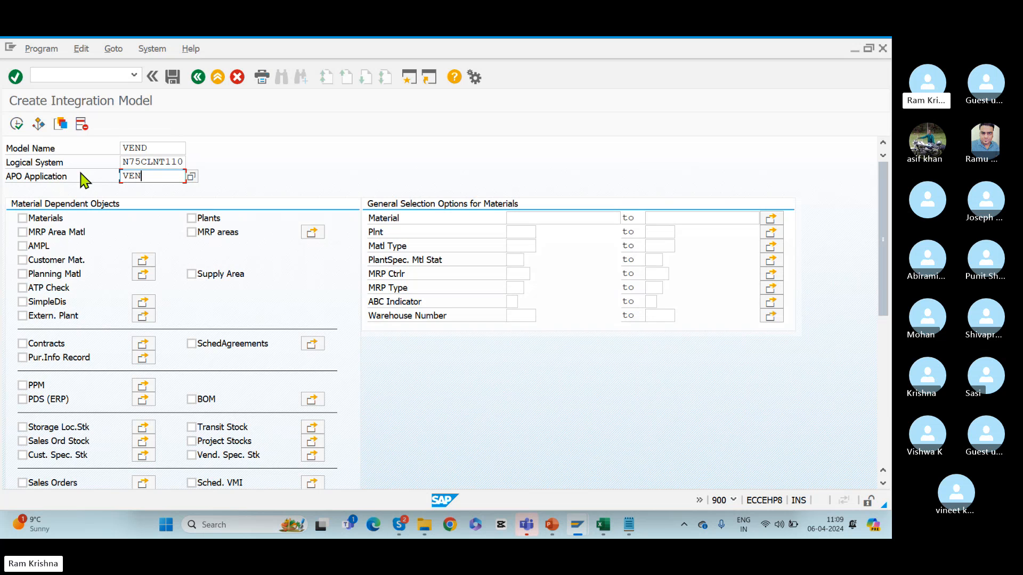
left_click(153, 148)
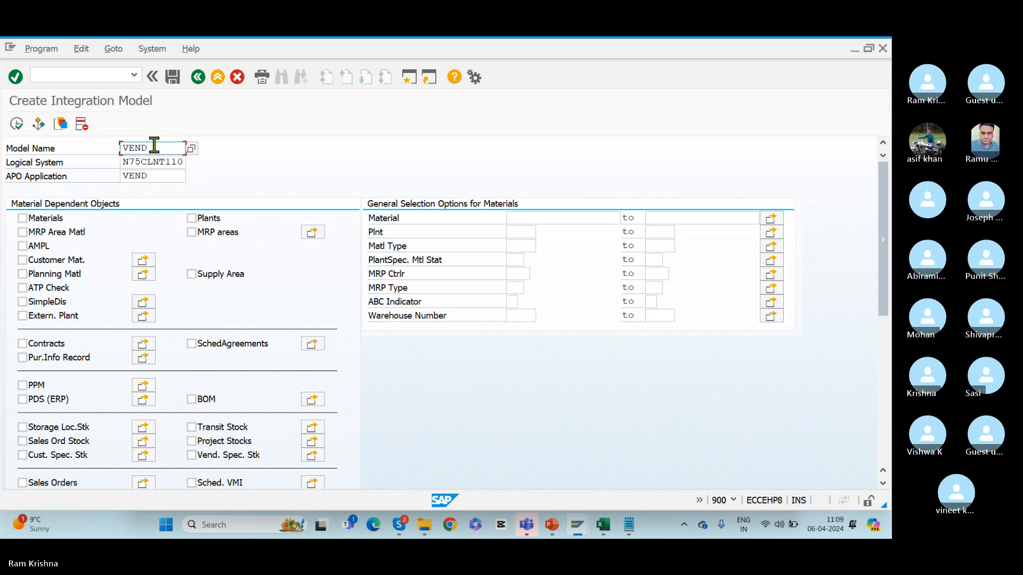
left_click(151, 175)
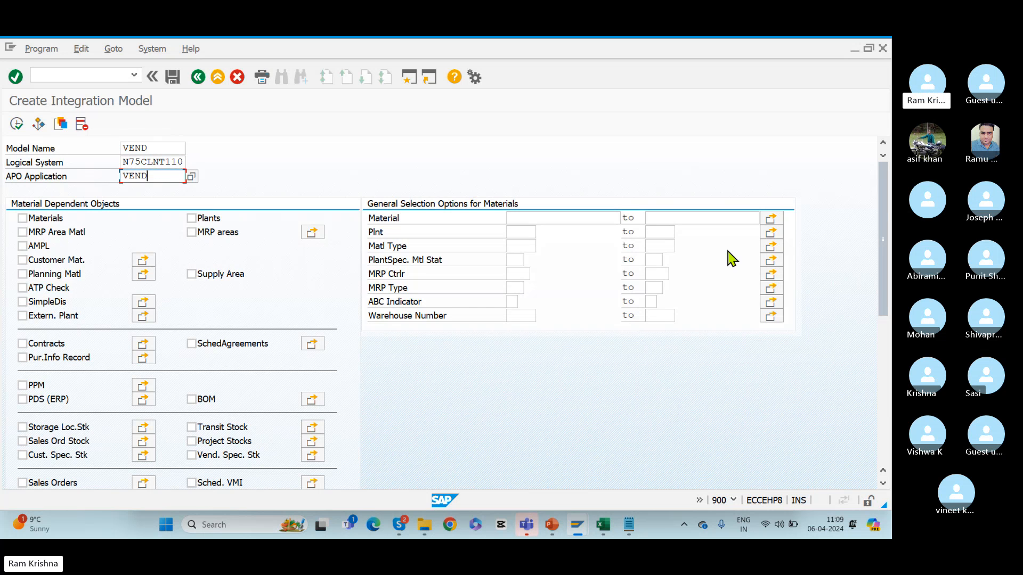
Include Vendors in the integration model's material independent objects and restrict the selection to the newly created vendor's number.
left_click_drag(882, 189, 882, 400)
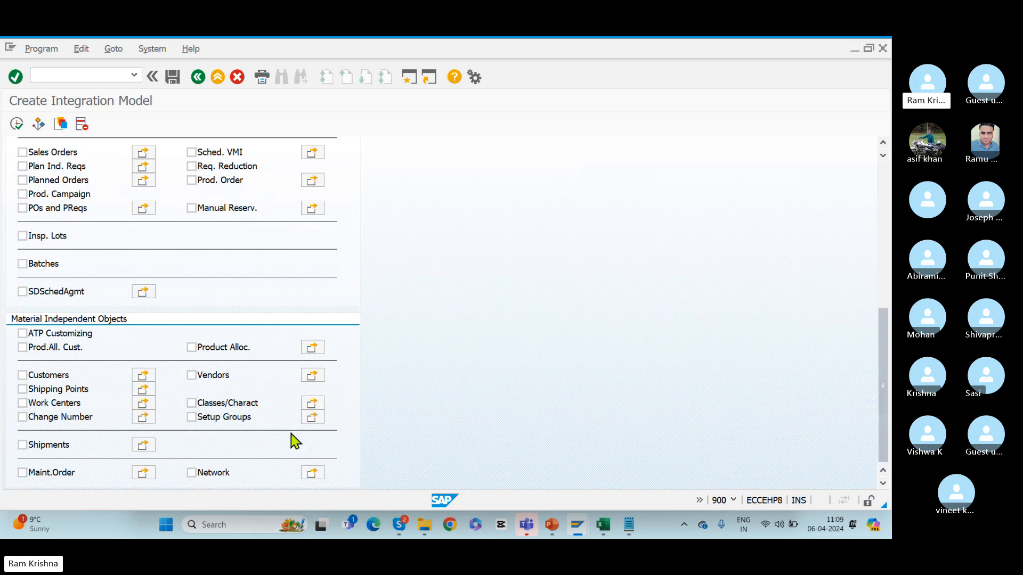
left_click(192, 375)
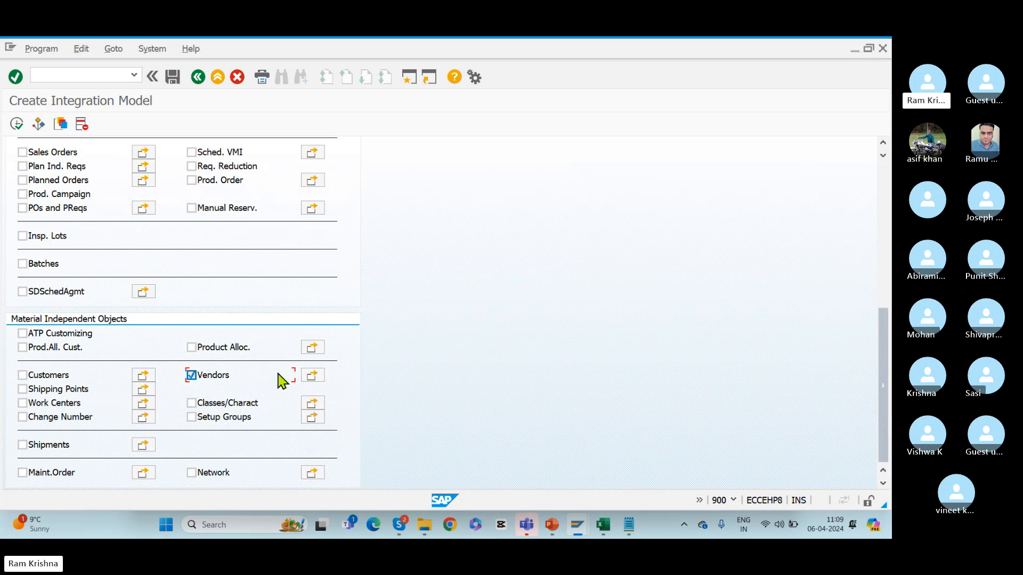
left_click(313, 376)
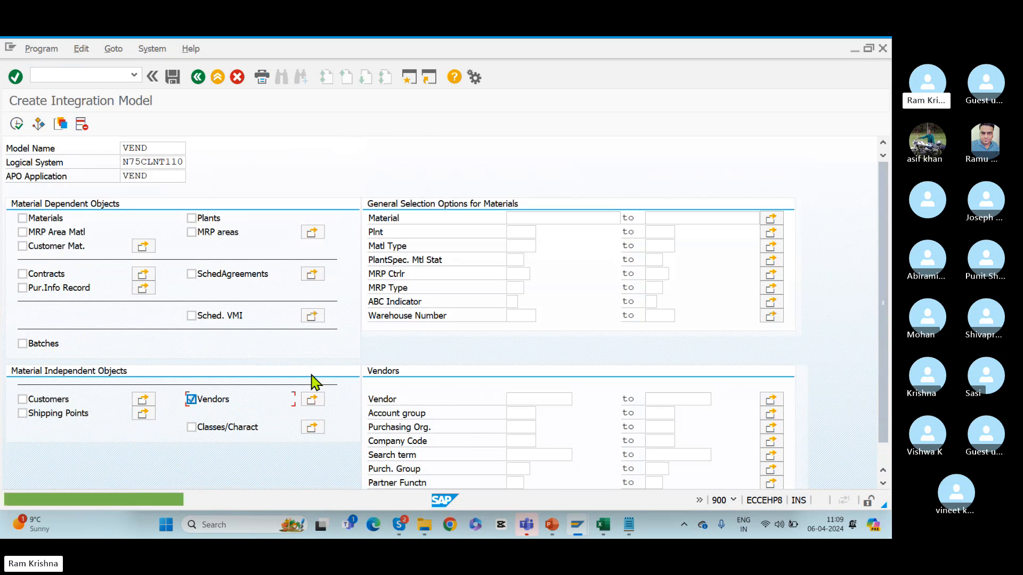
left_click(531, 396)
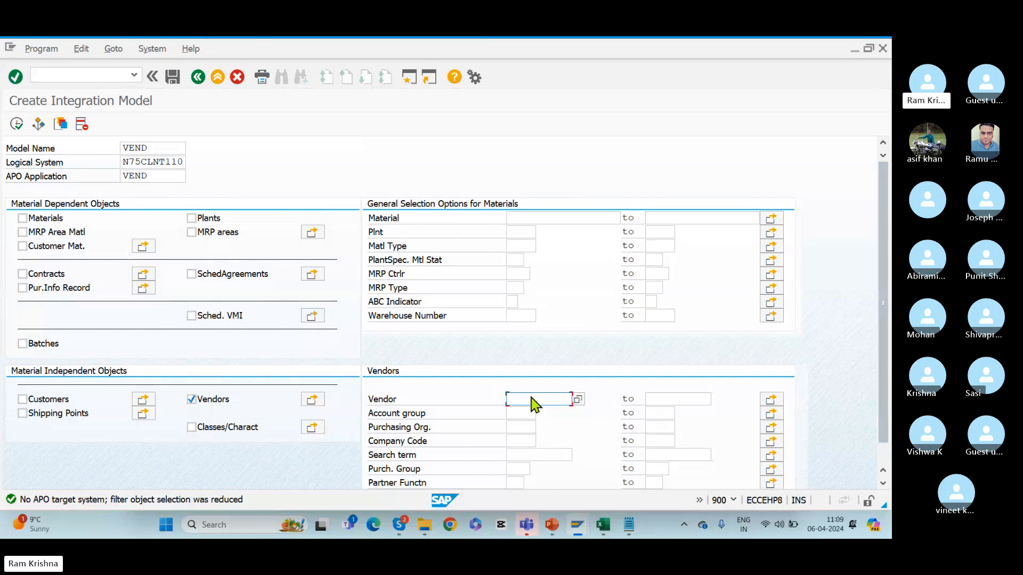
type("1")
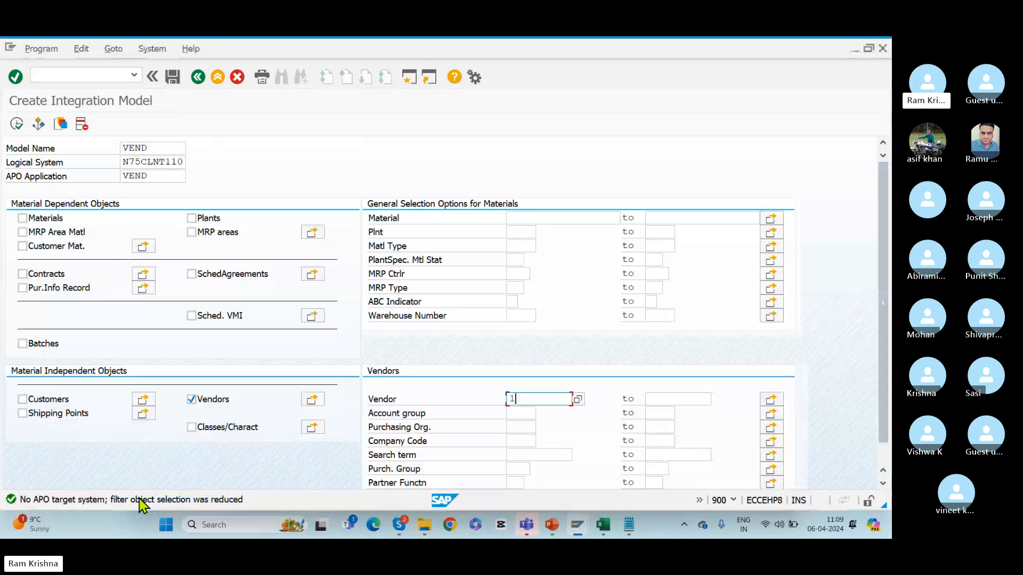
type("00681")
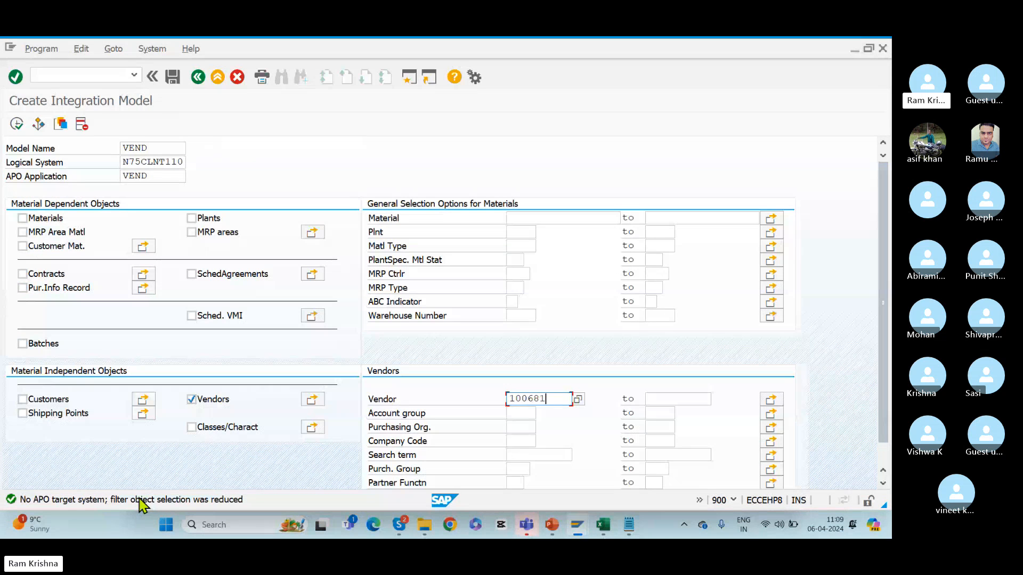
key("Return")
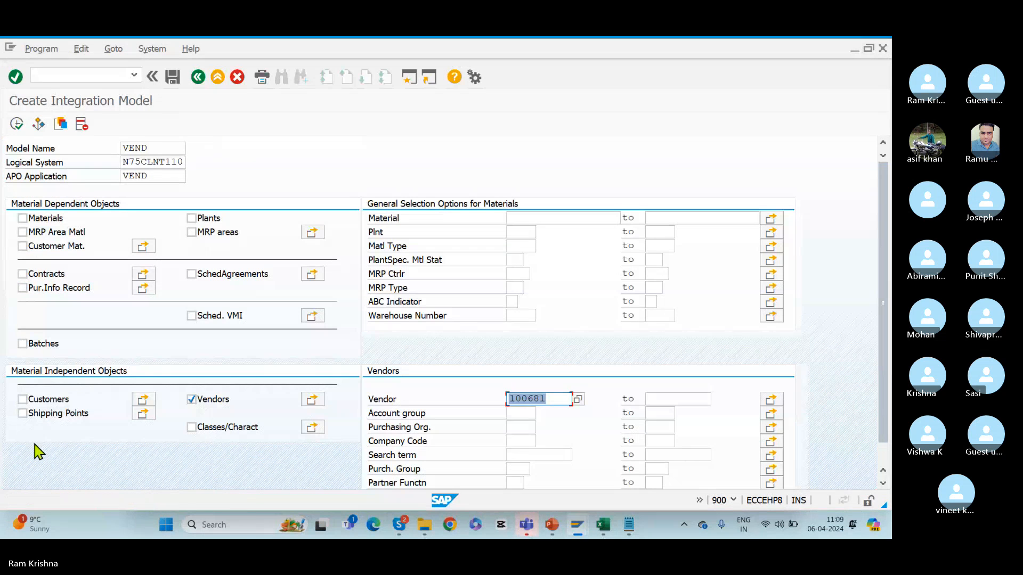
Execute the vendor selection and generate the VEND integration model for target system N75CLNT110.
left_click(16, 127)
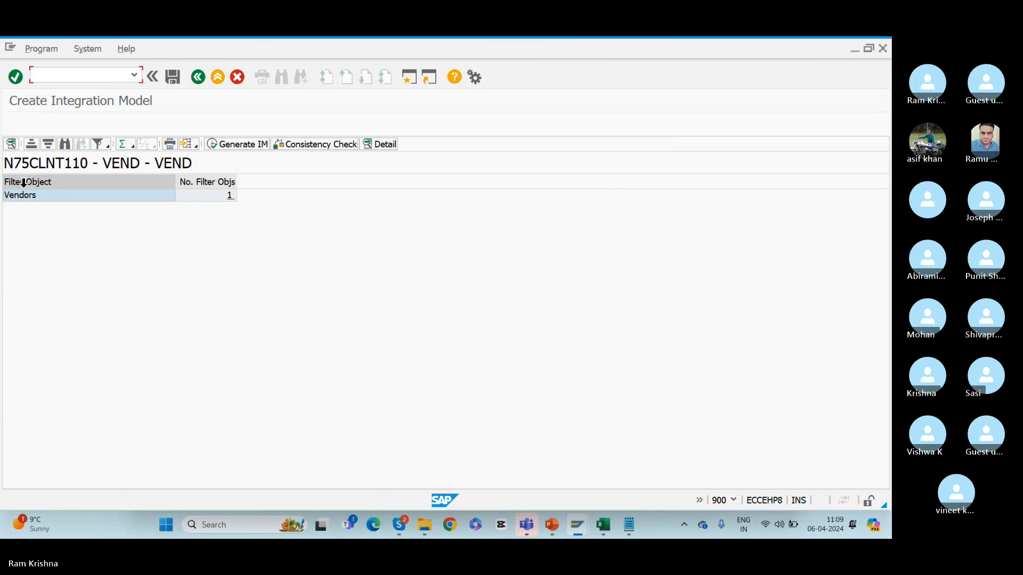
left_click(51, 196)
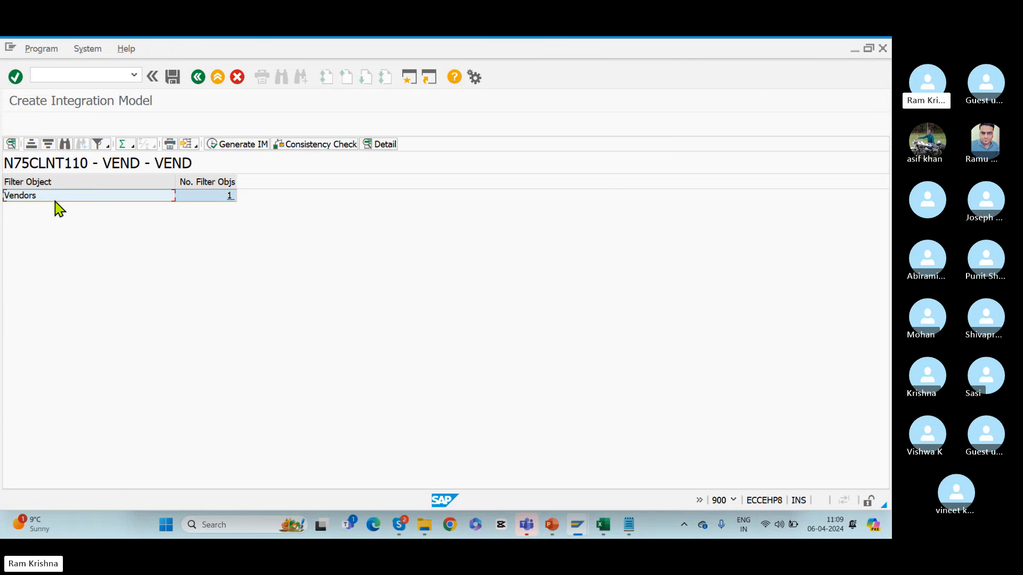
left_click(242, 144)
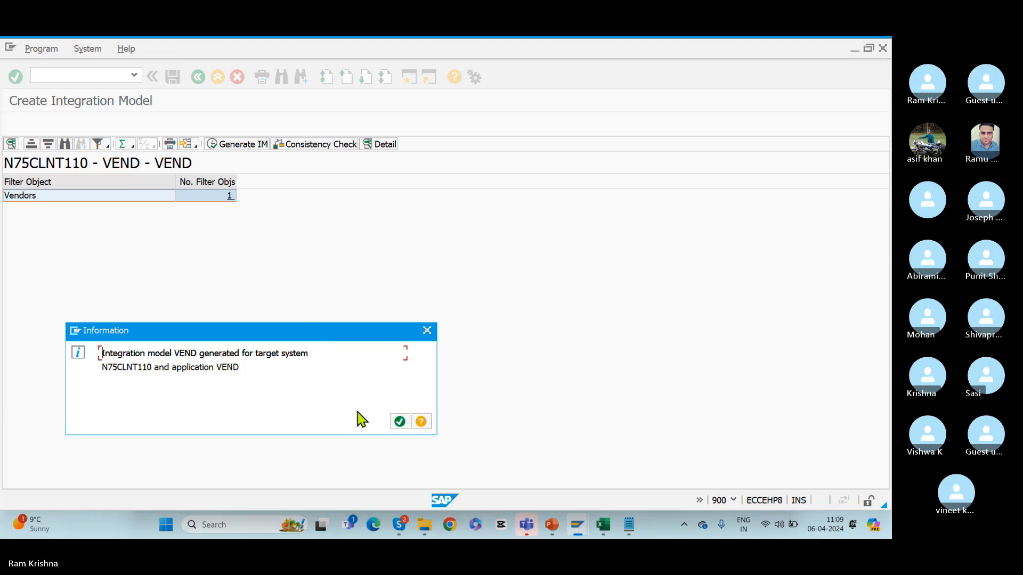
left_click(400, 422)
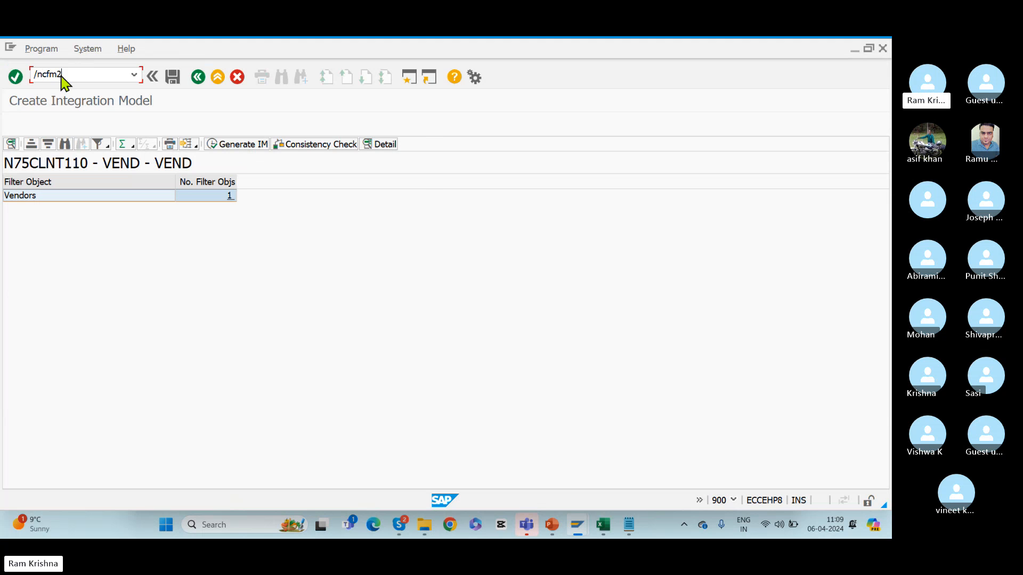
Open transaction CFM2, execute the selection for model VEND, and list the versions of that integration model.
left_click(61, 76)
type("/ncfm2")
key("Return")
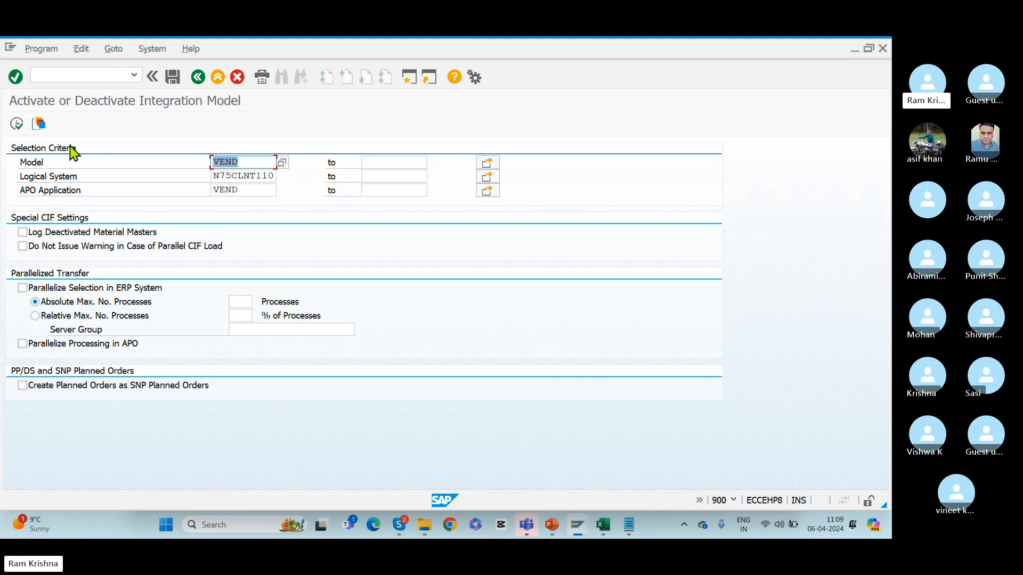
left_click(16, 127)
left_click(17, 125)
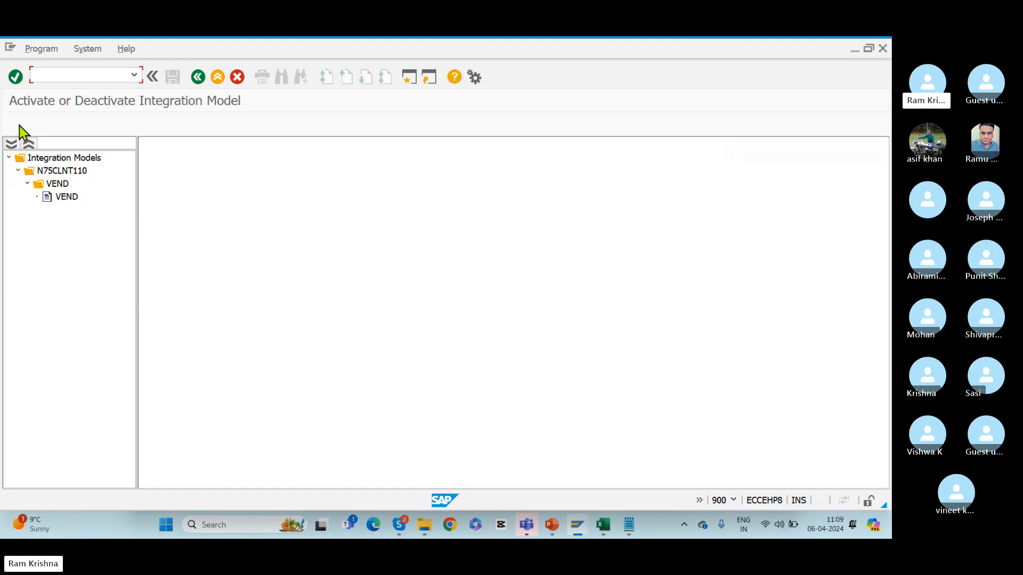
double_click(65, 197)
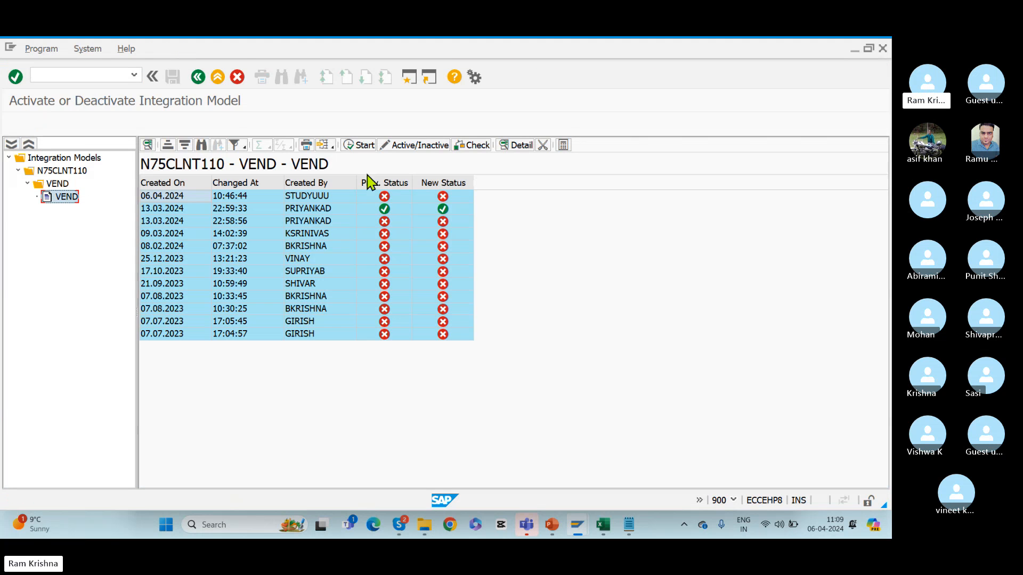
Activate the VEND model version dated 06.04.2024 and start the transfer, ignoring the blocked inbound queue and skipping the application log.
left_click(442, 197)
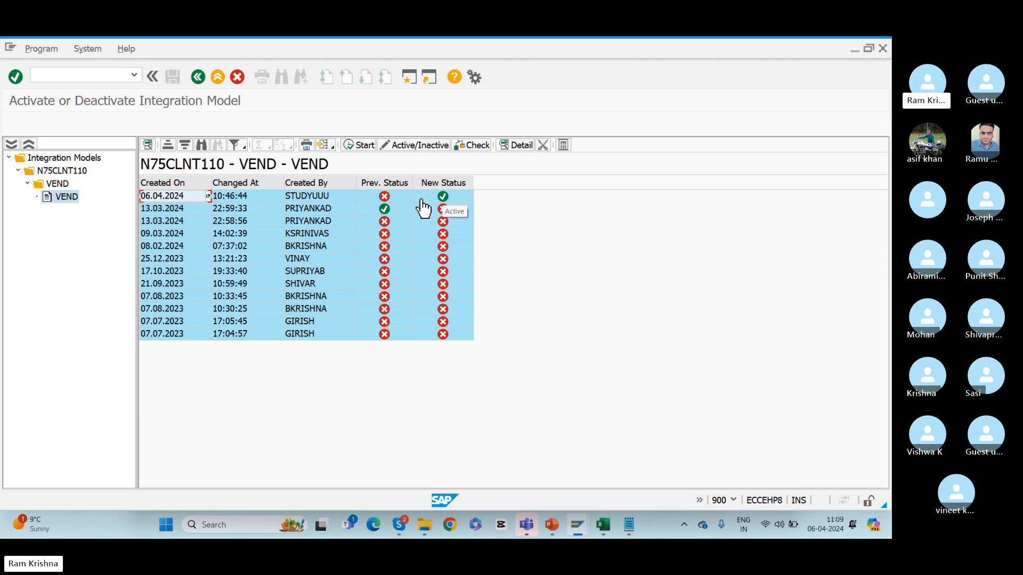
left_click(235, 197)
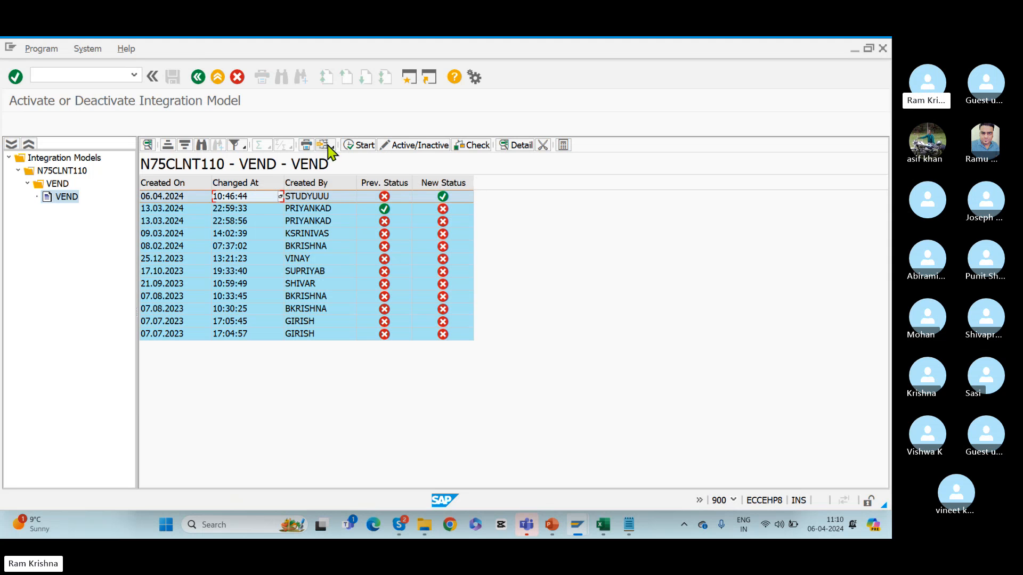
left_click(360, 146)
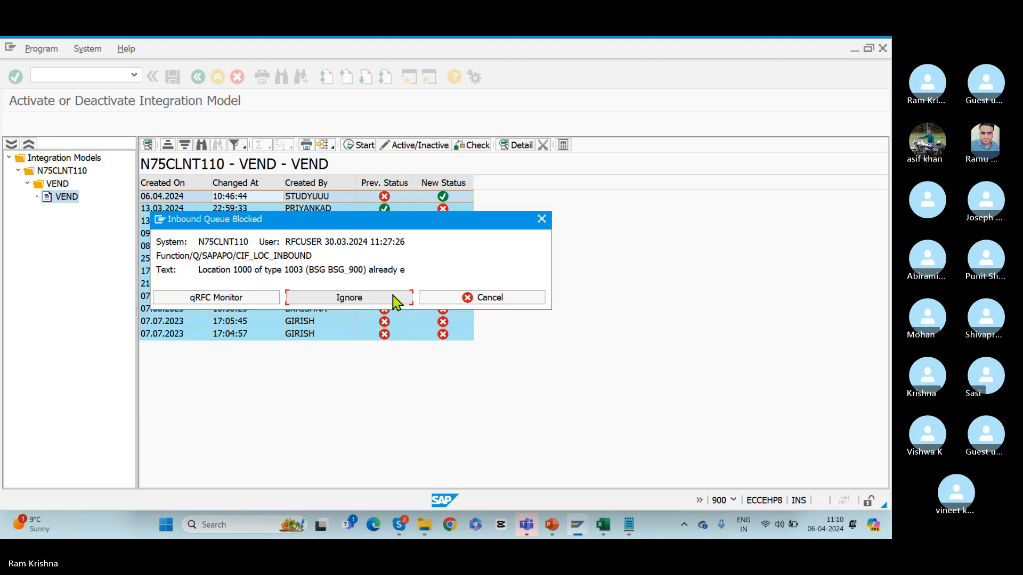
left_click(368, 301)
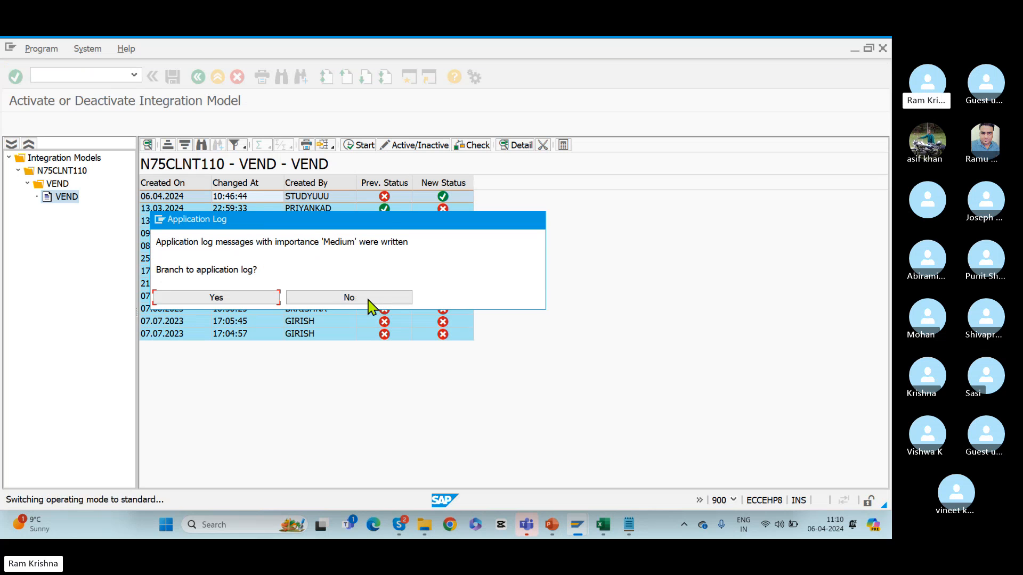
left_click(369, 300)
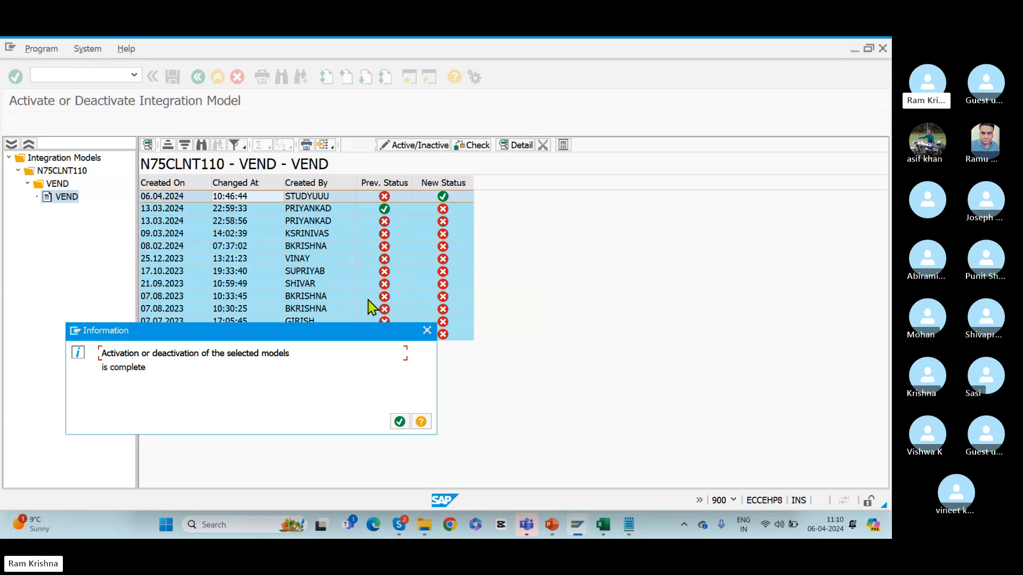
left_click(401, 421)
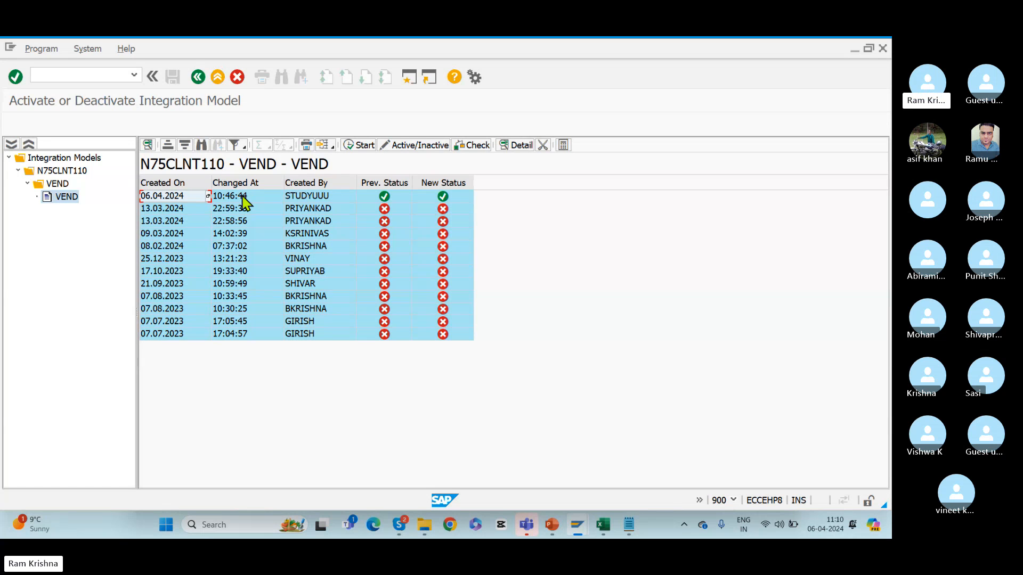
Switch to the client 110 session, leave the product display, and open transaction BP to maintain business partners.
key("alt+Tab")
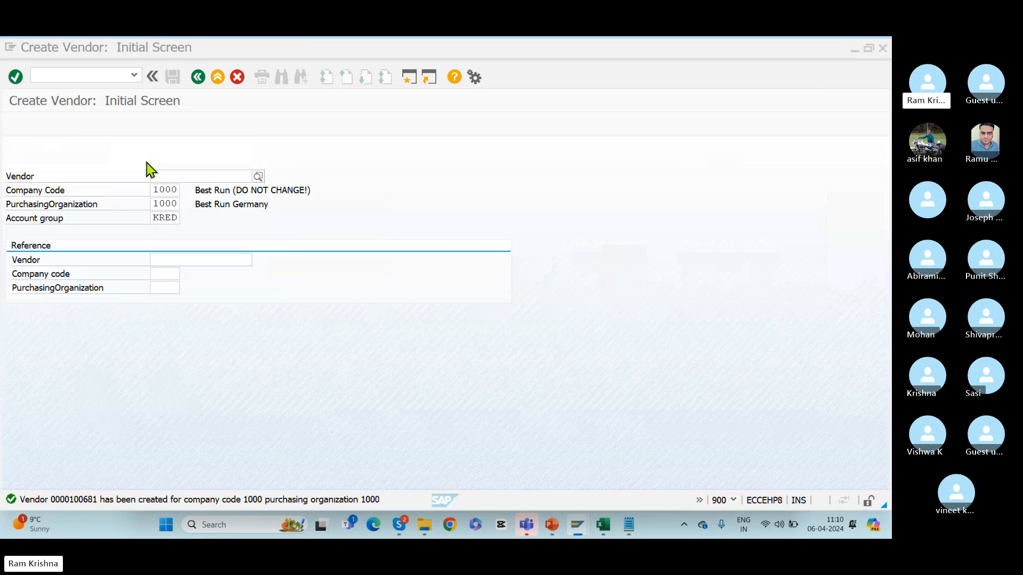
key("alt+Tab")
key("alt+Tab")
key("alt+Tab")
key("alt+Tab")
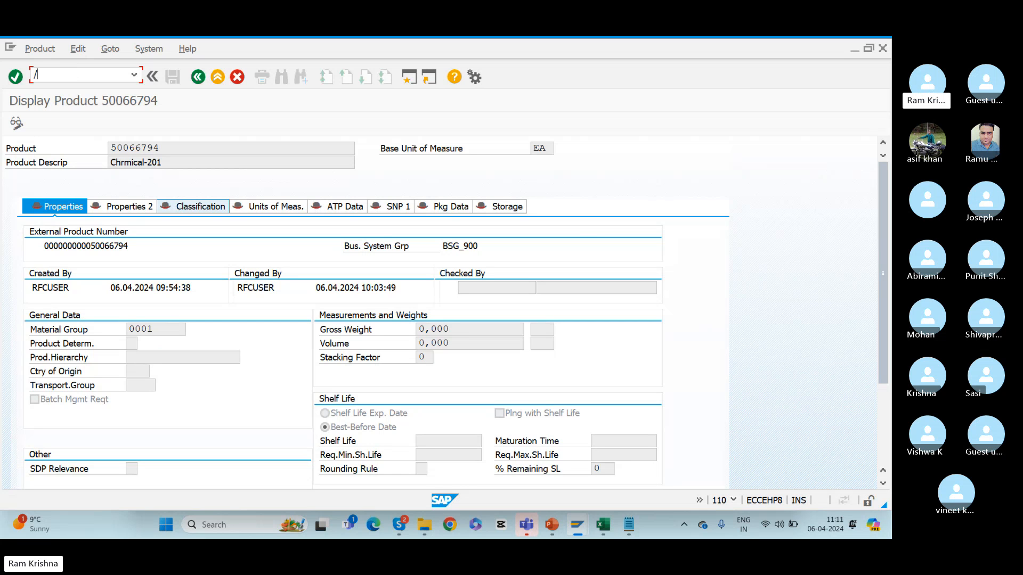
left_click(198, 77)
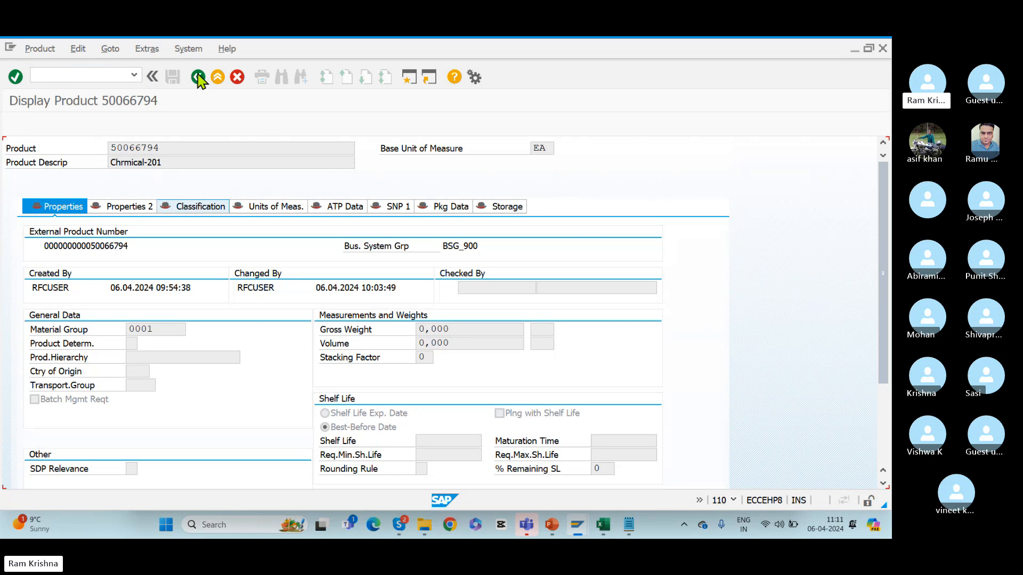
left_click(197, 77)
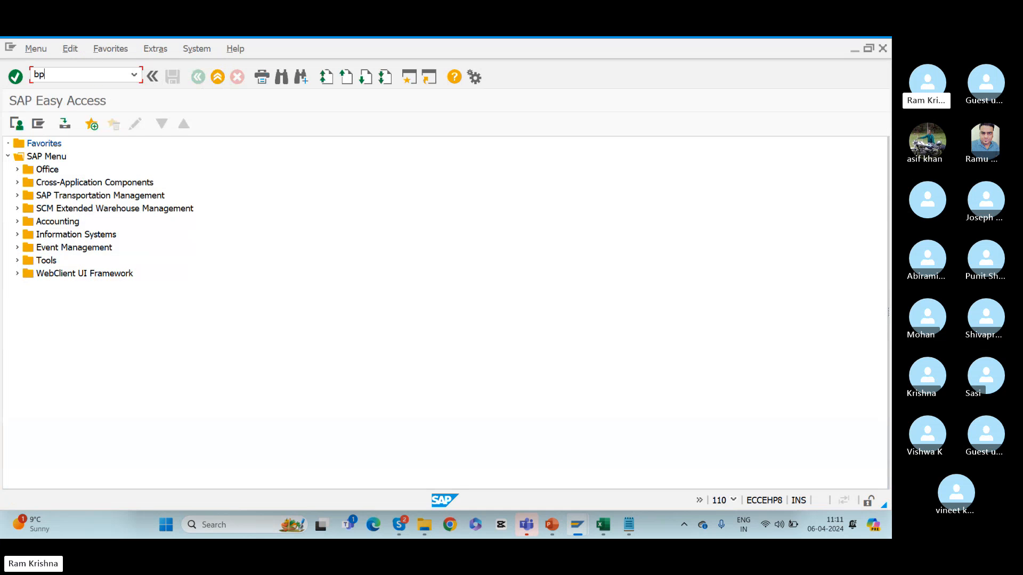
key("Return")
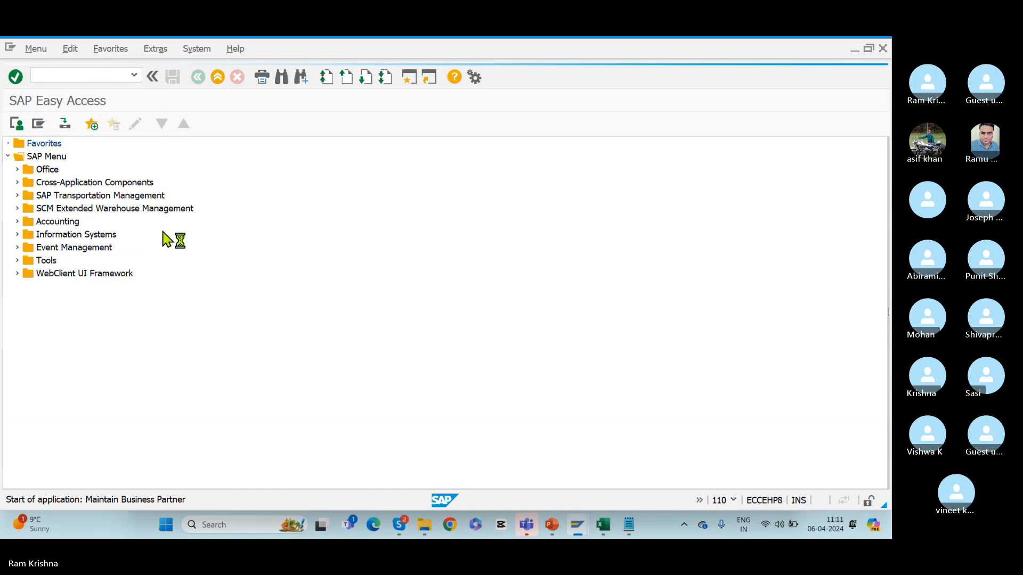
left_click(134, 75)
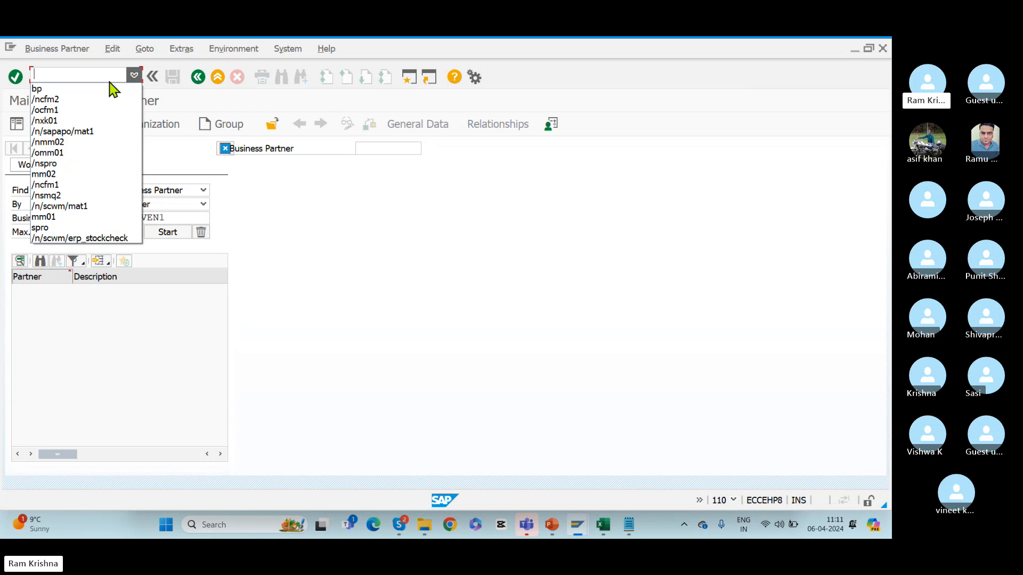
left_click(357, 264)
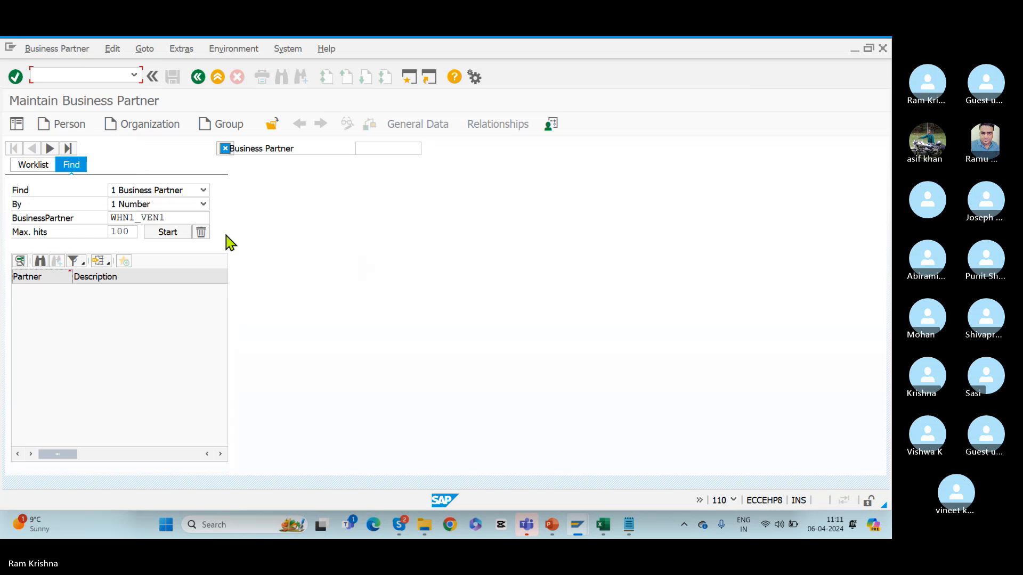
Clear the business partner search number, then show the details and vendor list of the 06.04.2024 VEND version in the client 900 session.
left_click_drag(176, 217, 66, 219)
key("BackSpace")
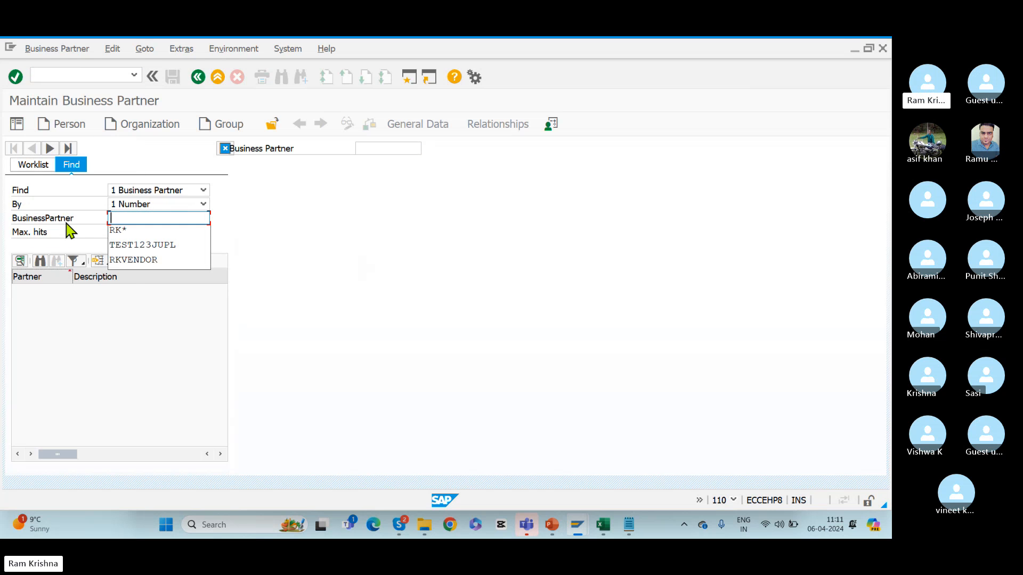
key("alt+Tab")
key("alt+Tab")
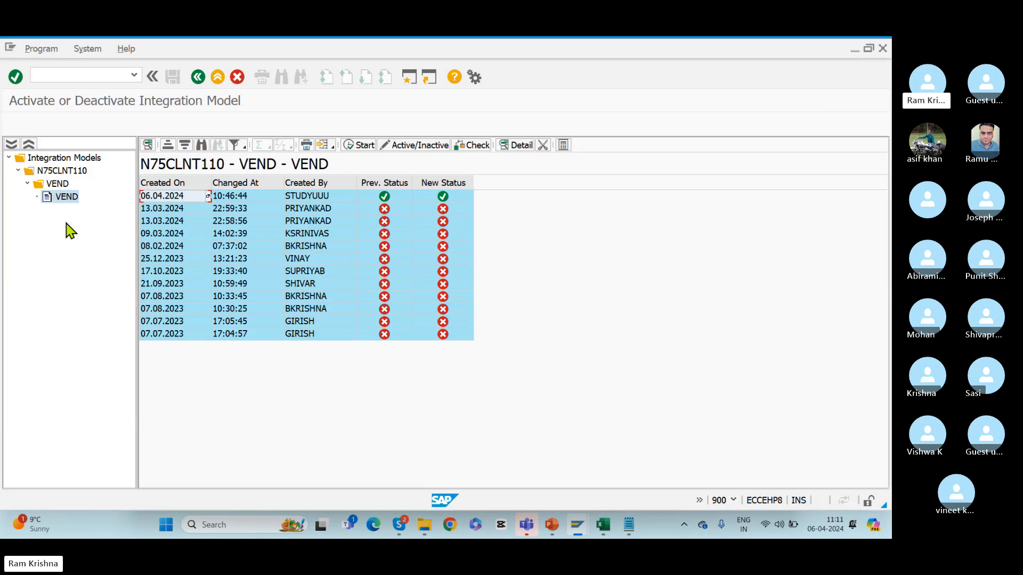
left_click(178, 196)
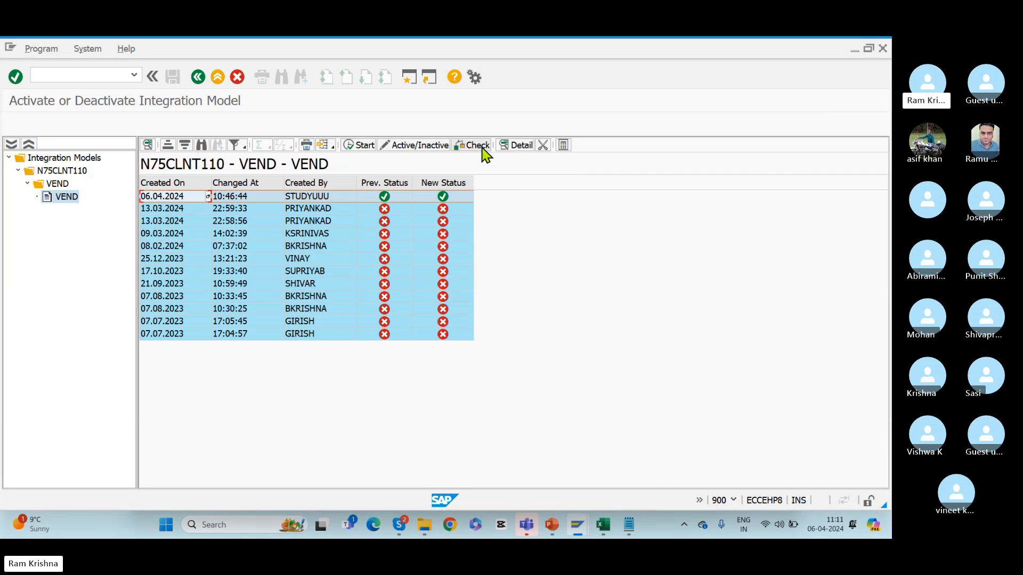
left_click(518, 147)
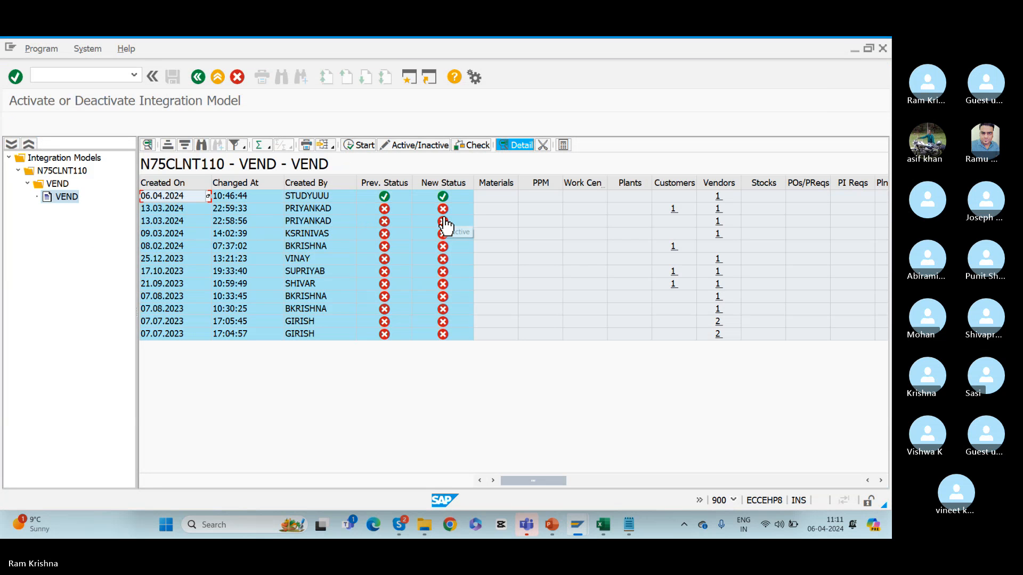
left_click(718, 197)
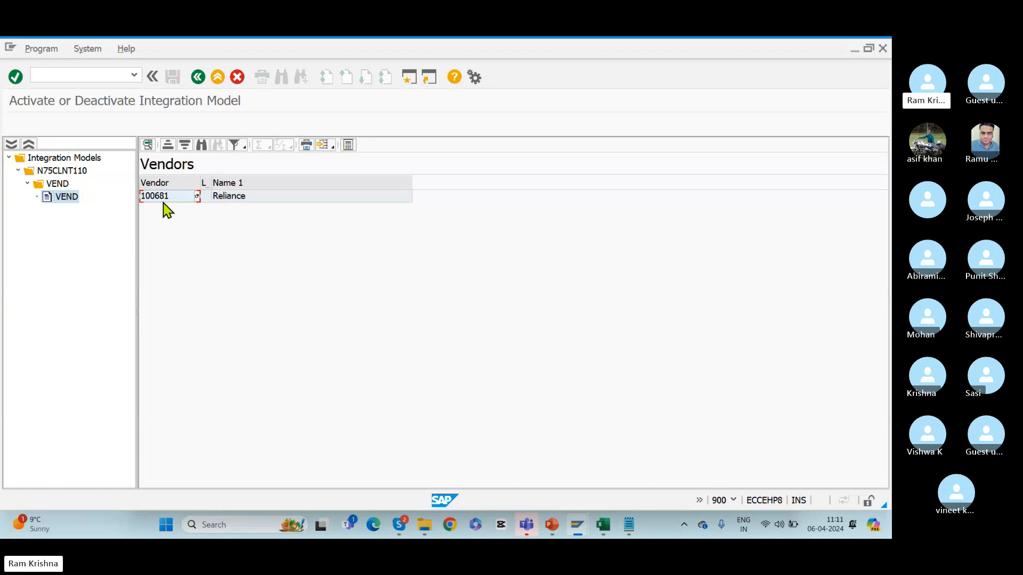
Search for the business partner in client 110 using the vendor number of Reliance.
key("alt+Tab")
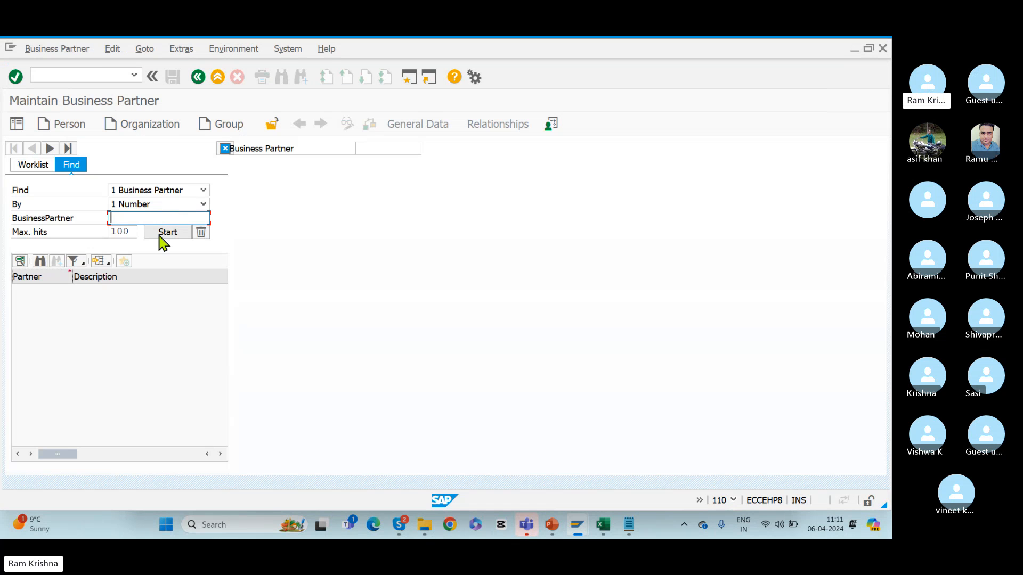
left_click_drag(154, 218, 80, 221)
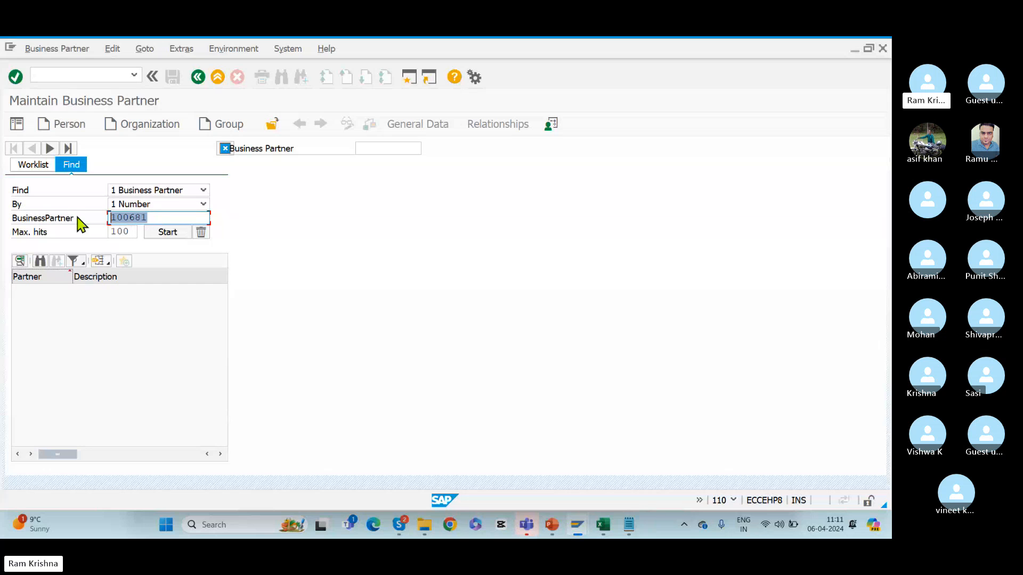
left_click(171, 234)
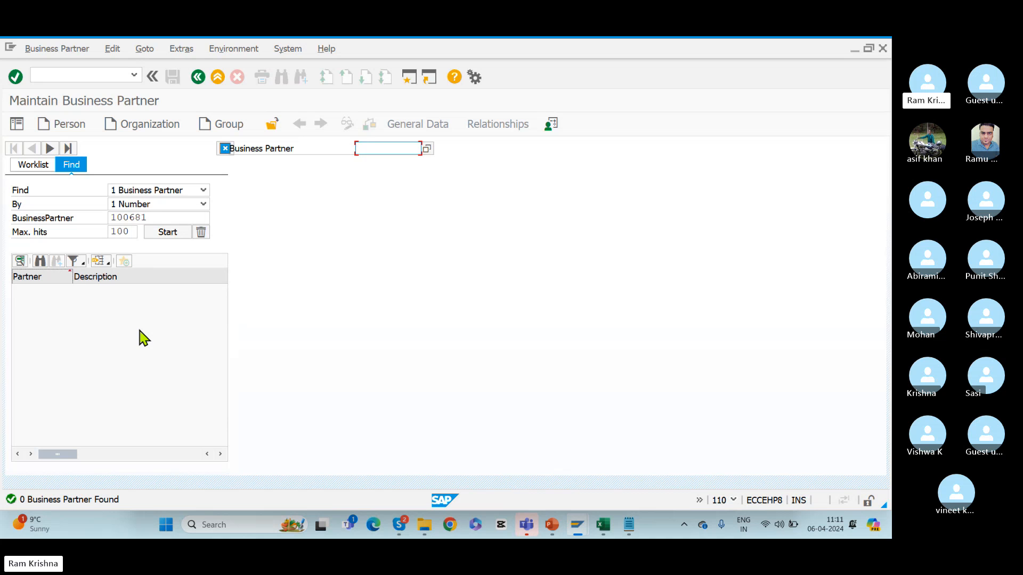
Return to the integration model session in client 900 and open the inbound queue monitor with transaction SMQ2.
key("alt+Tab")
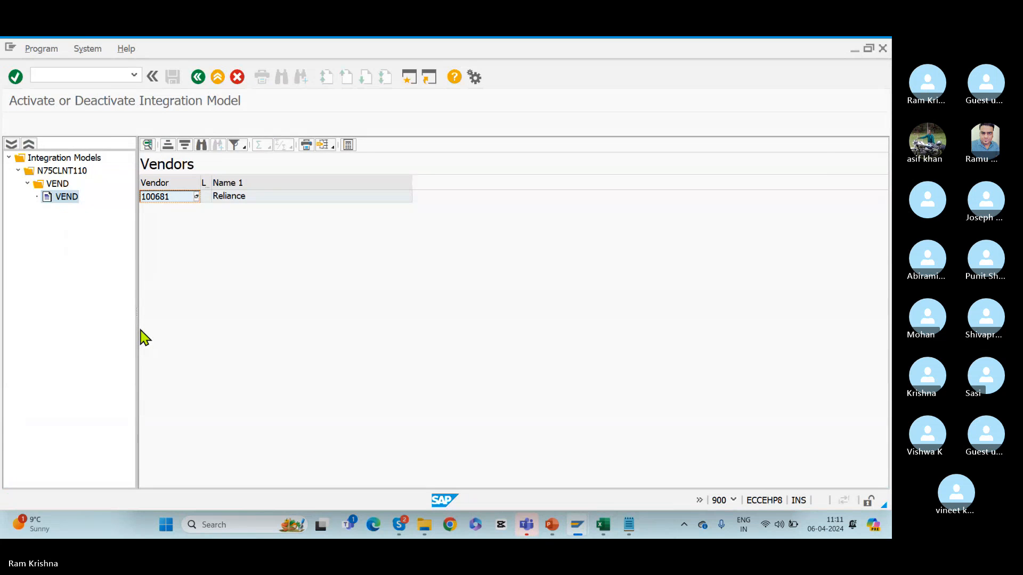
key("alt+Tab")
key("Tab")
key("alt+Tab")
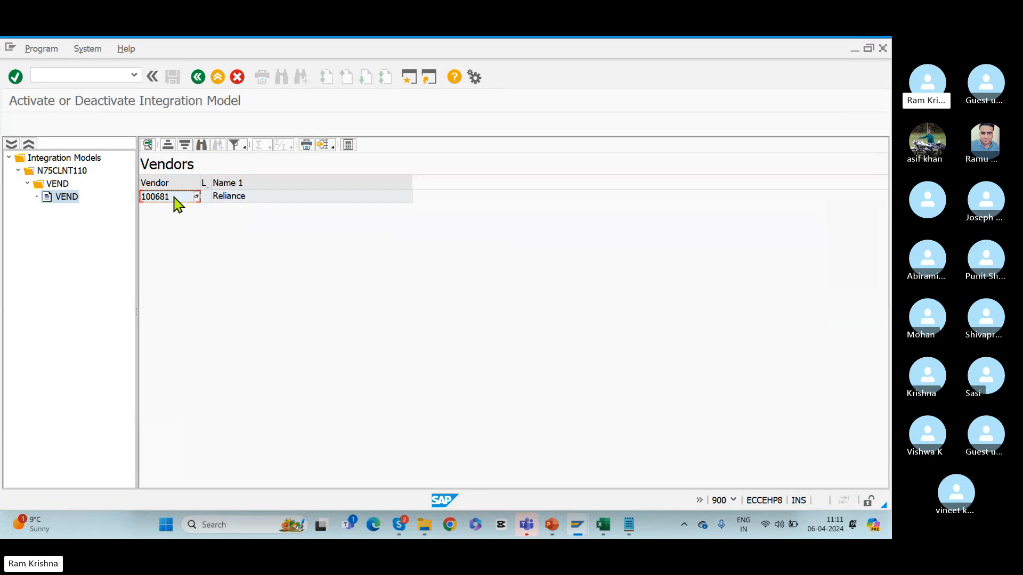
key("alt+Tab")
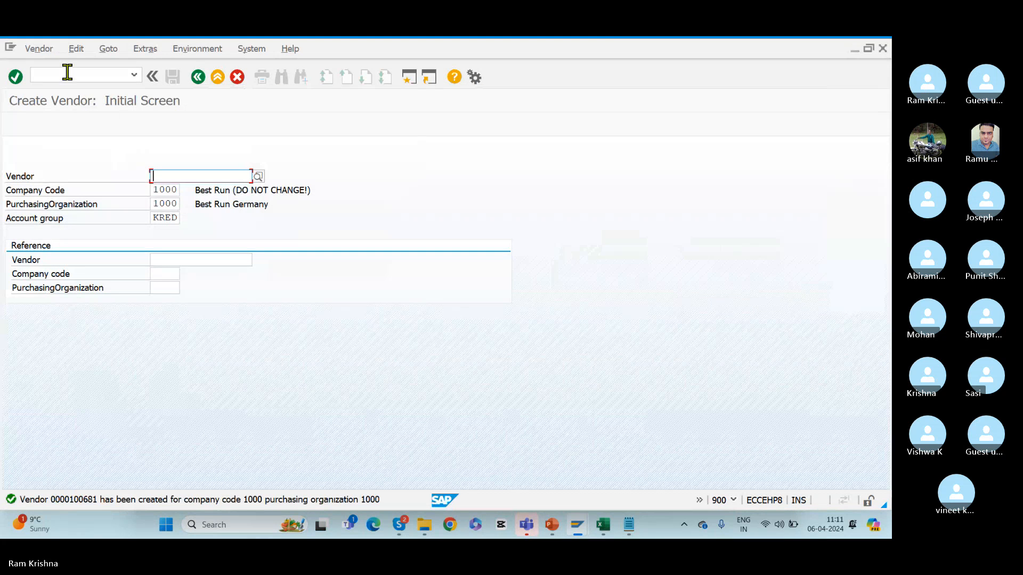
key("alt+Tab")
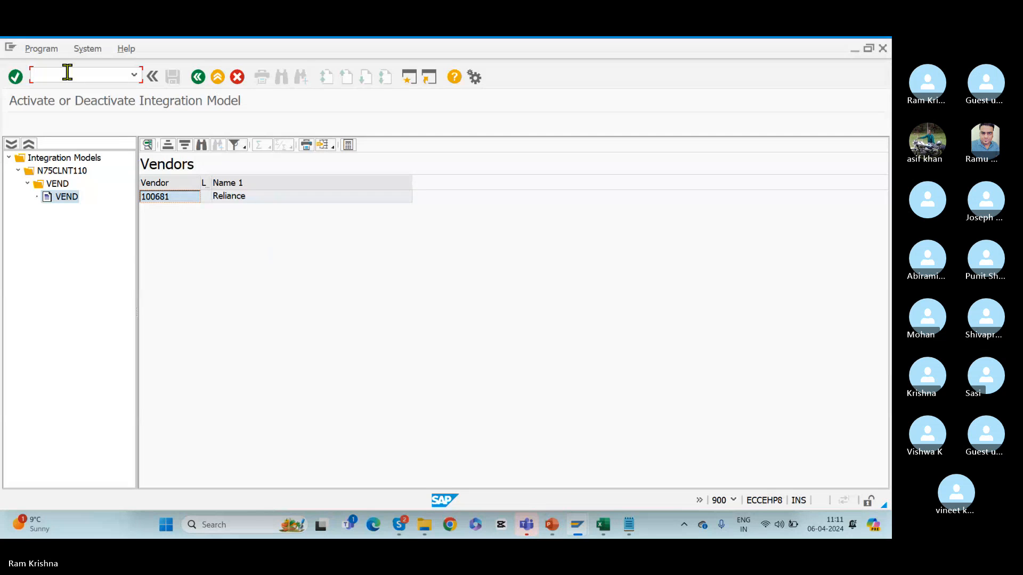
left_click(67, 72)
type("/nsmq2")
key("Return")
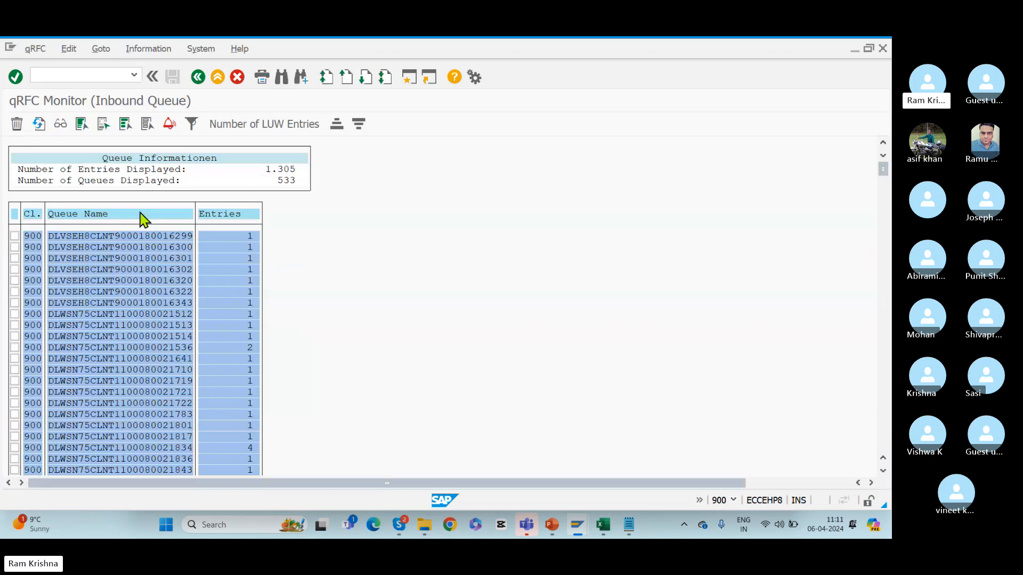
Search the client 900 inbound queues for the Reliance vendor number, with and without starting at the current line, and examine the end of the list.
key("ctrl+f")
key("Return")
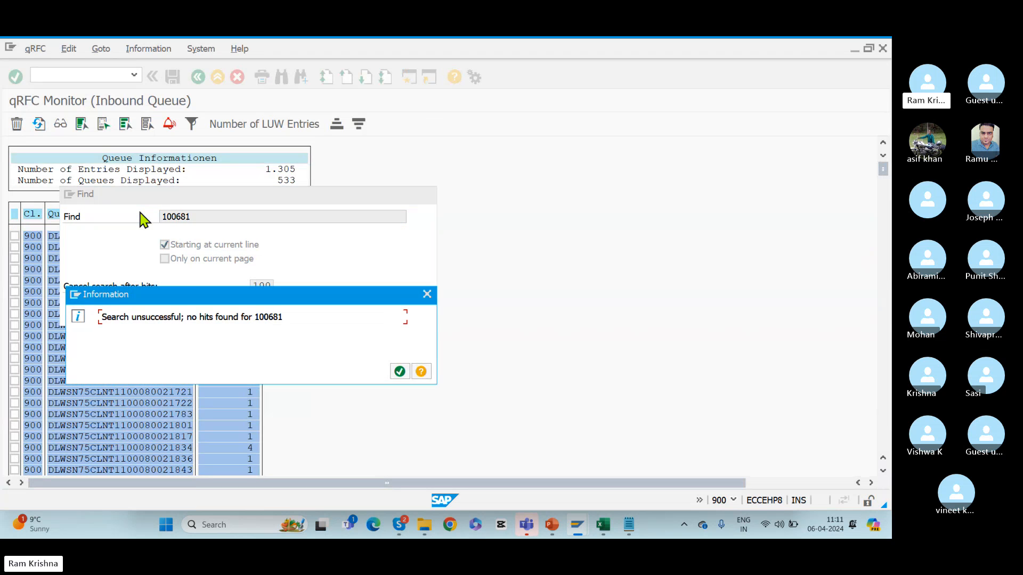
left_click(399, 372)
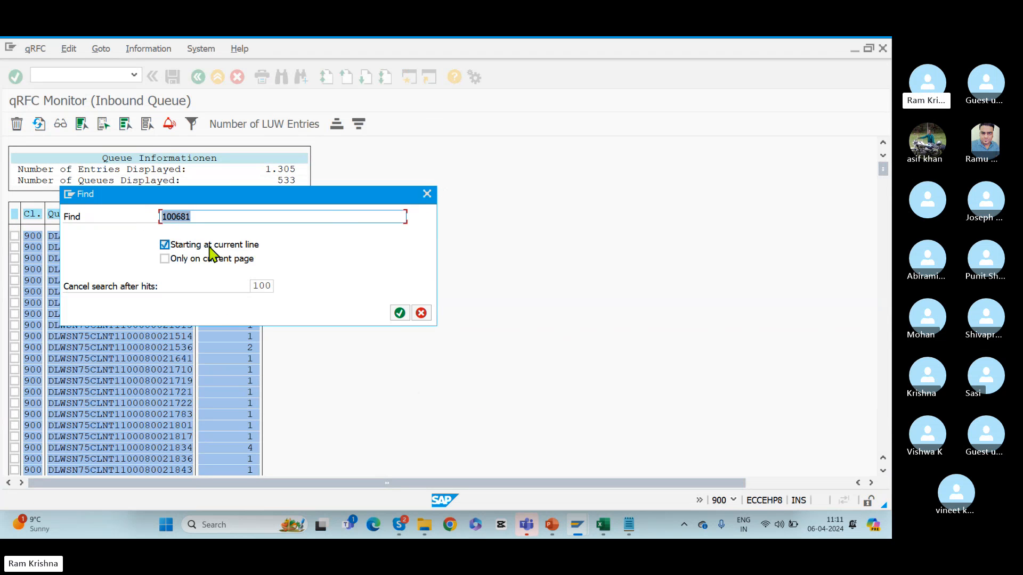
left_click(400, 314)
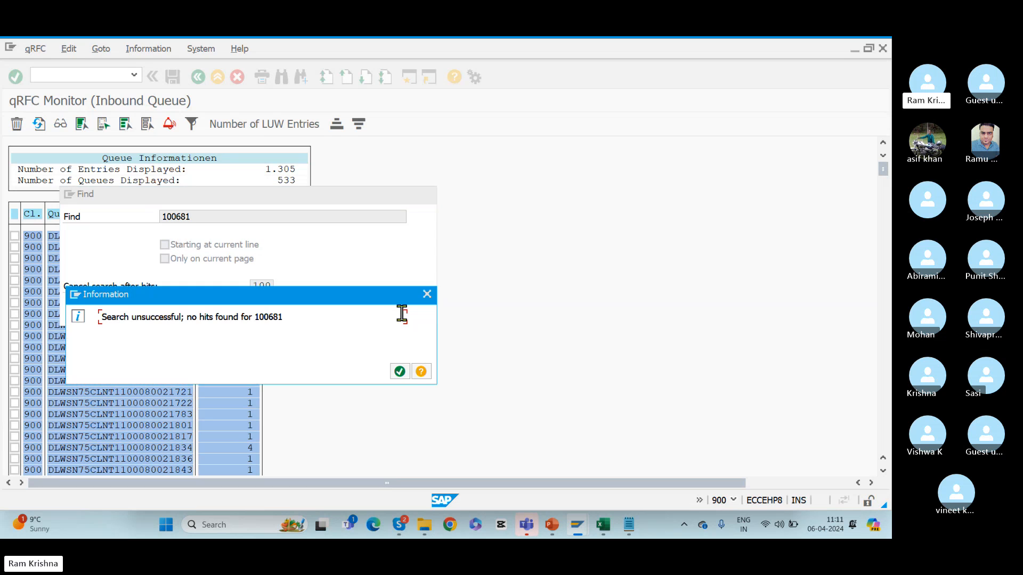
left_click(400, 371)
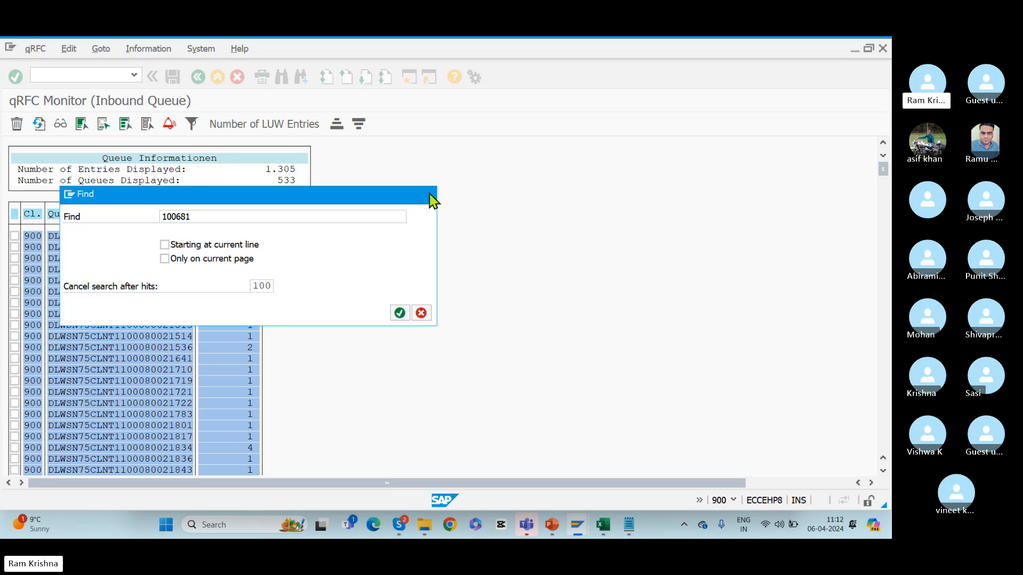
left_click(430, 195)
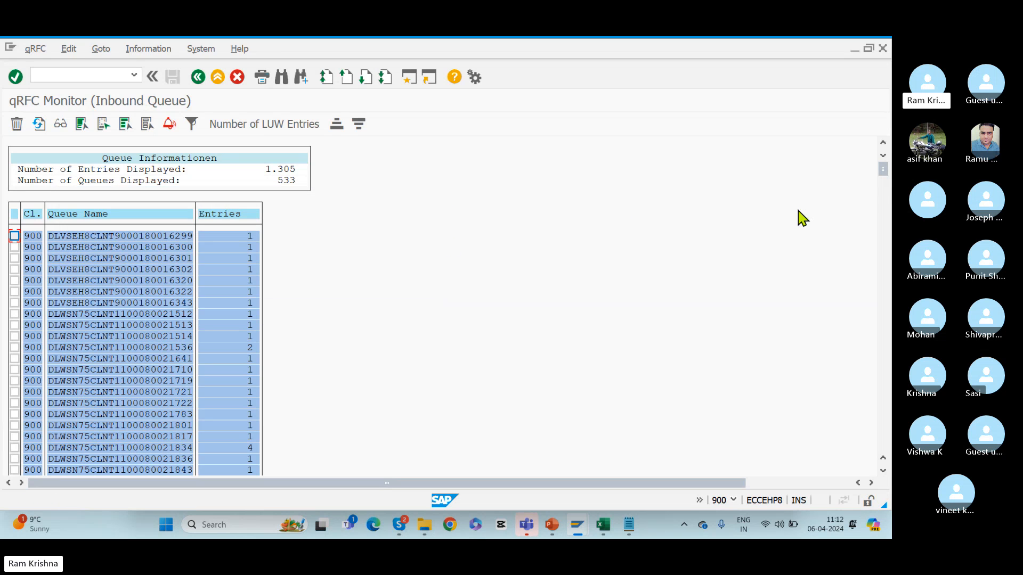
left_click_drag(883, 169, 881, 469)
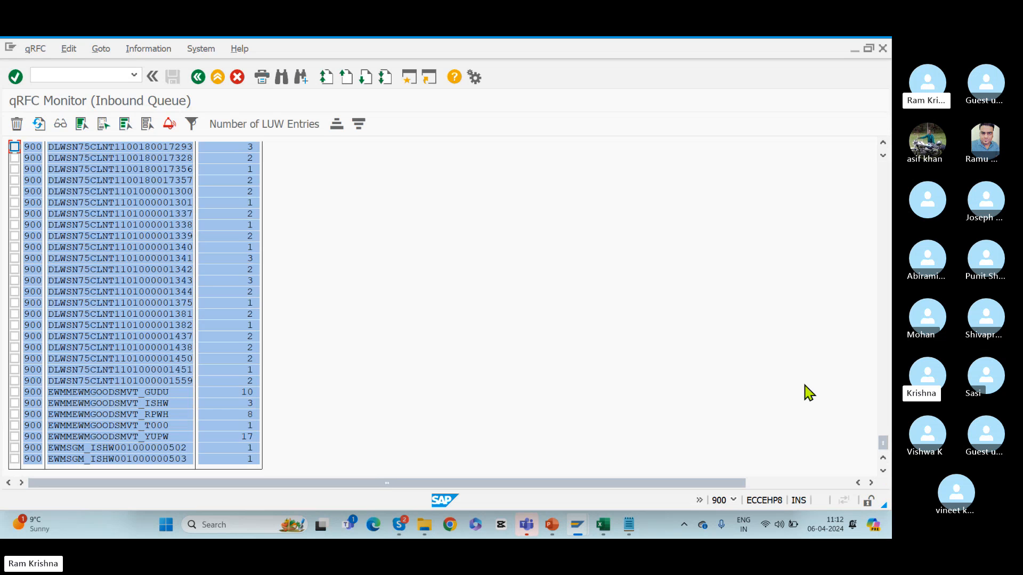
Switch to the client 110 session, open the inbound queue monitor, and display all of its queues.
key("alt+Tab")
key("alt+Tab")
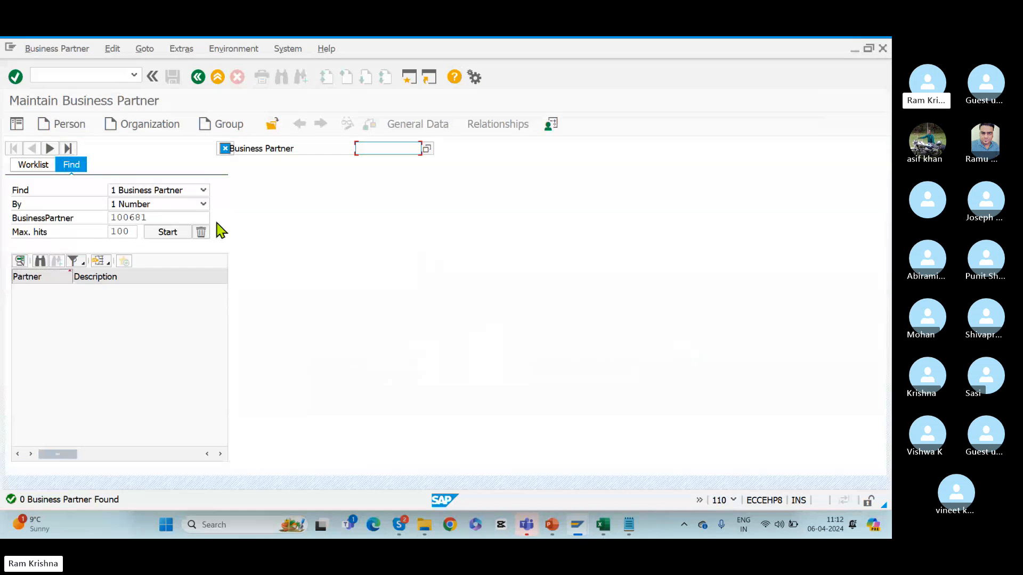
left_click(54, 74)
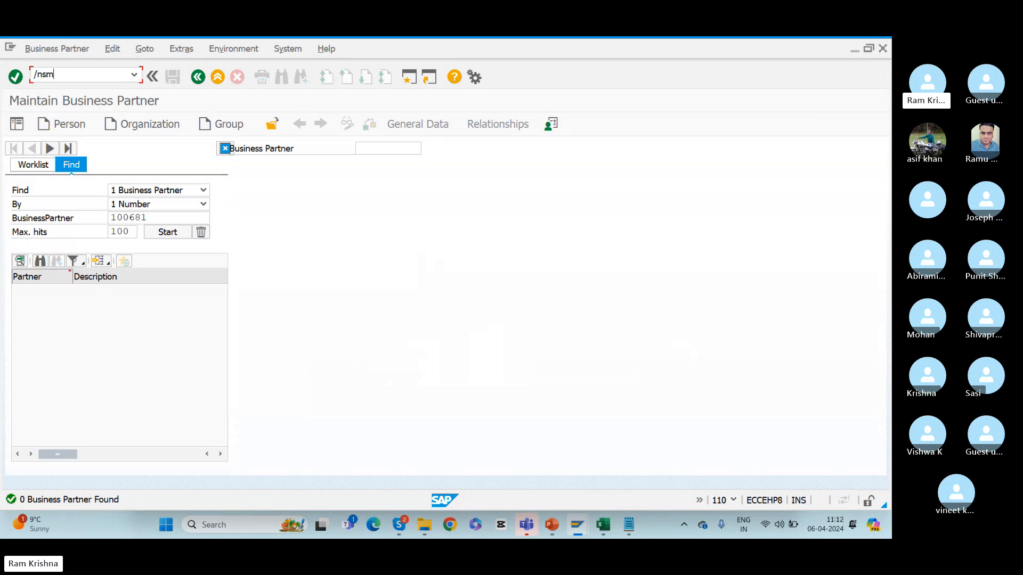
key("Return")
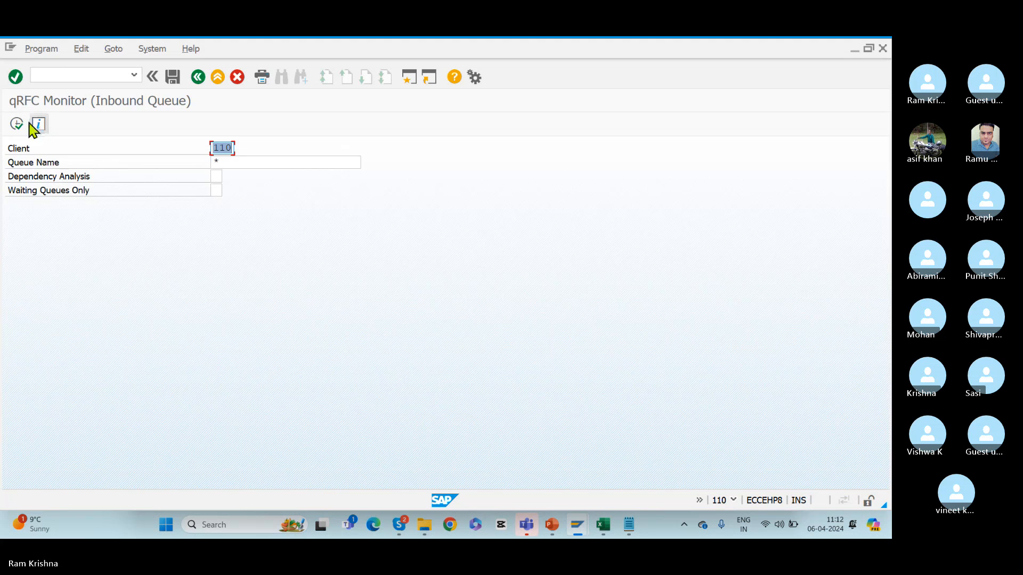
left_click(15, 125)
Search the client 110 inbound queues for the Reliance vendor number and close the search.
key("ctrl+f")
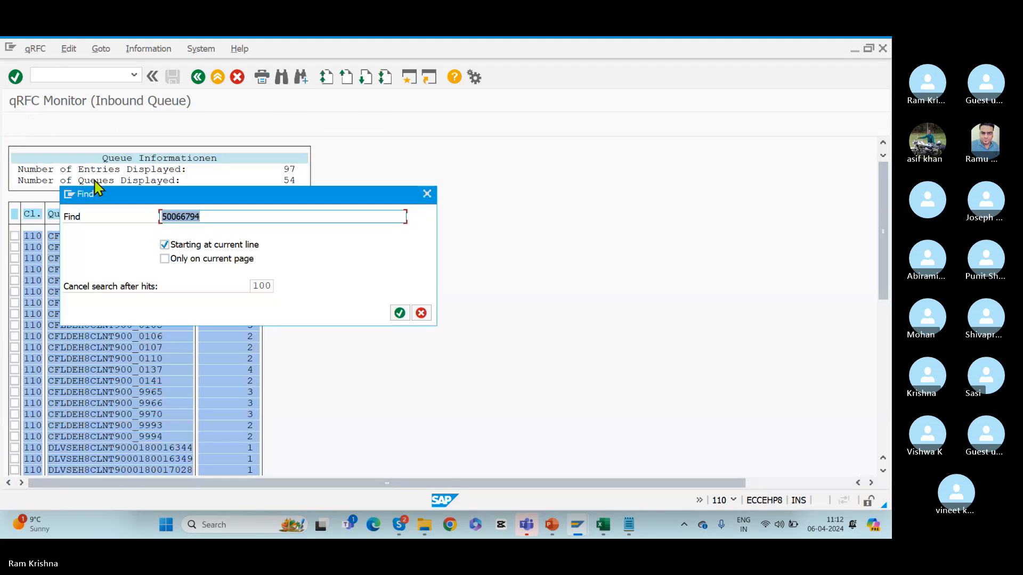
key("Return")
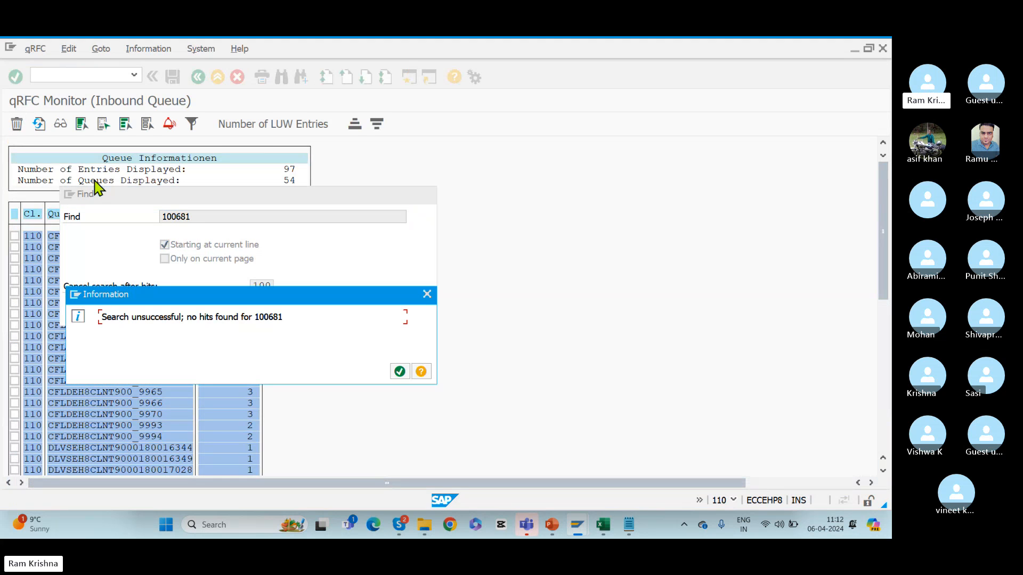
left_click(399, 371)
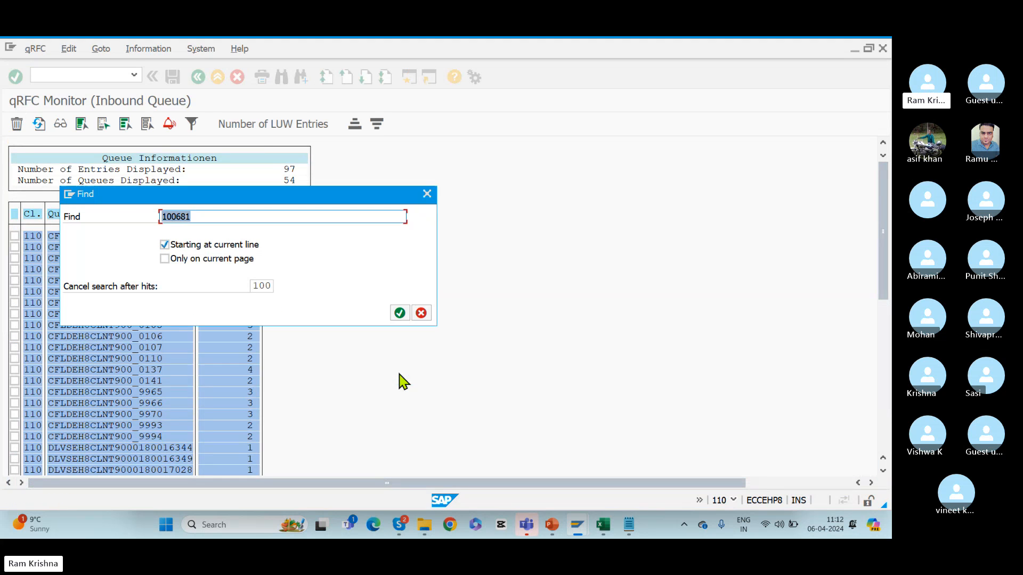
left_click(426, 194)
Switch to the client 900 session, open the outbound queue monitor, and display the queues for all names and destinations.
key("alt+Tab")
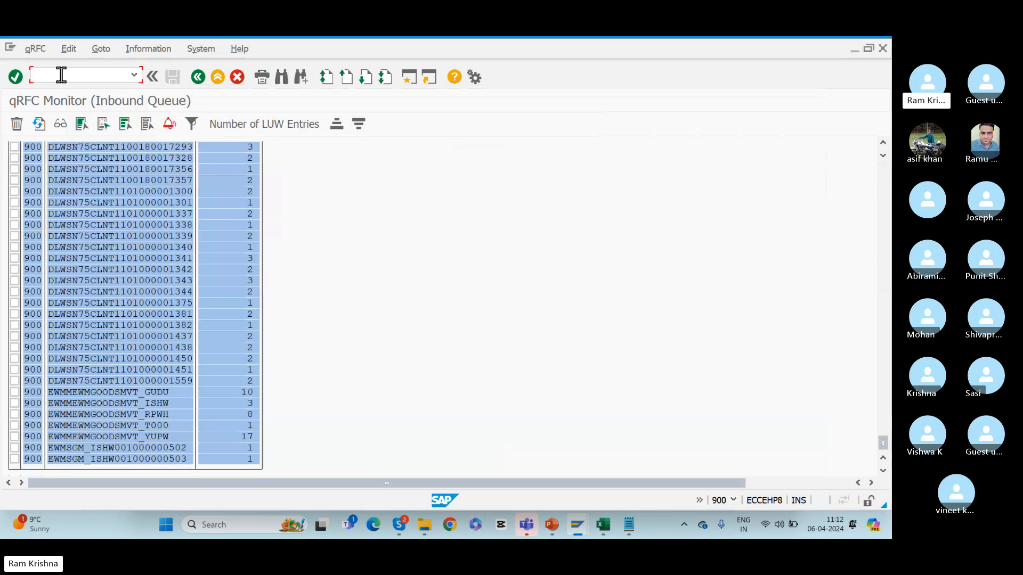
key("Return")
left_click(15, 125)
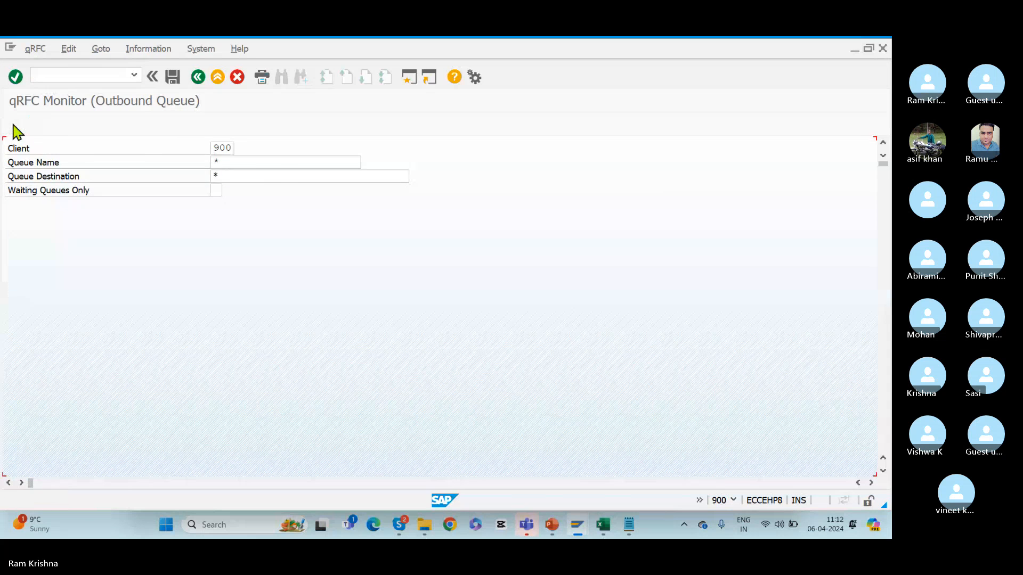
Search the client 900 outbound queues for the Reliance vendor number, repeating the search without starting at the current line.
key("ctrl+f")
key("Return")
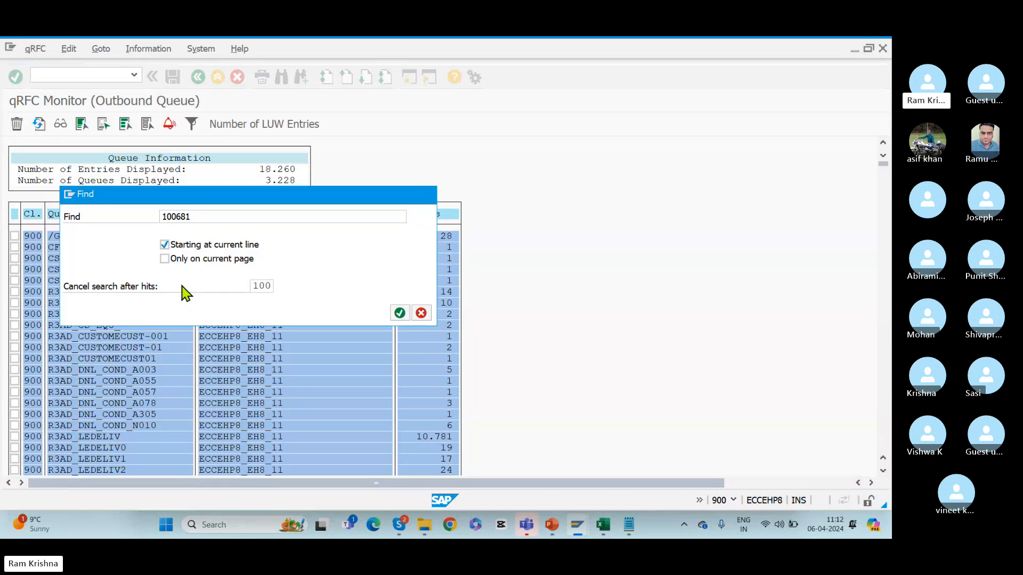
left_click(399, 371)
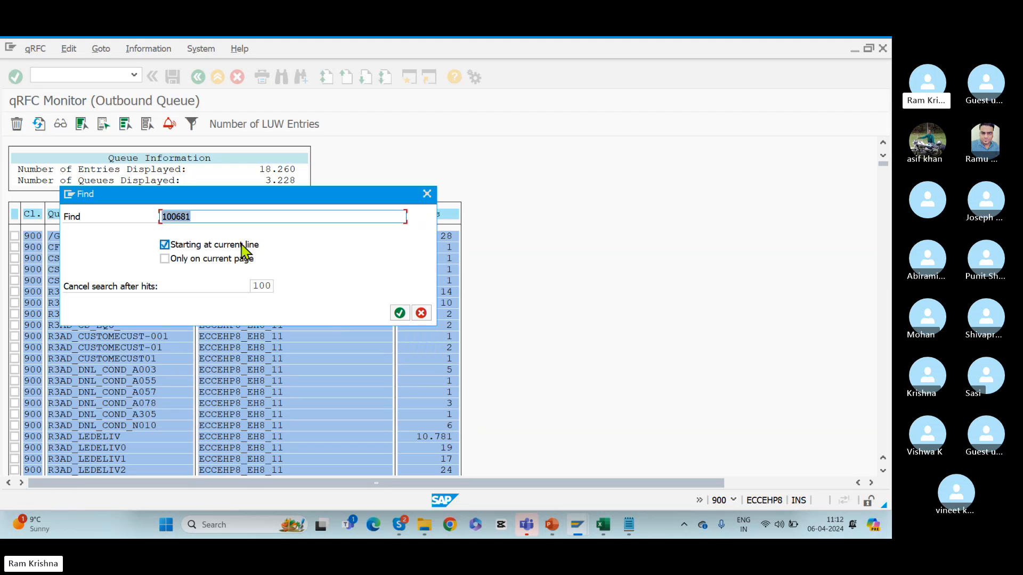
left_click(207, 246)
left_click(401, 312)
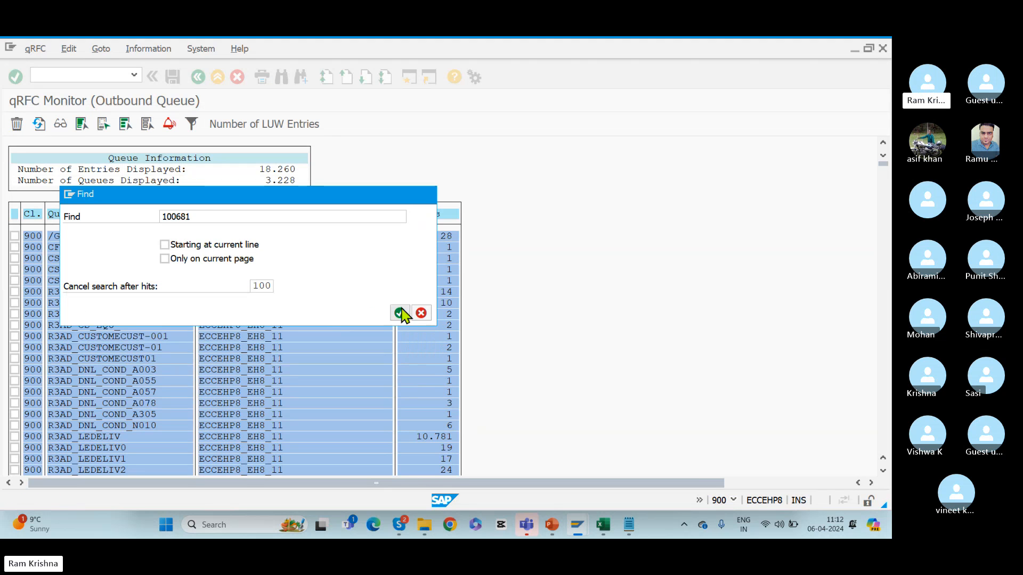
left_click(400, 371)
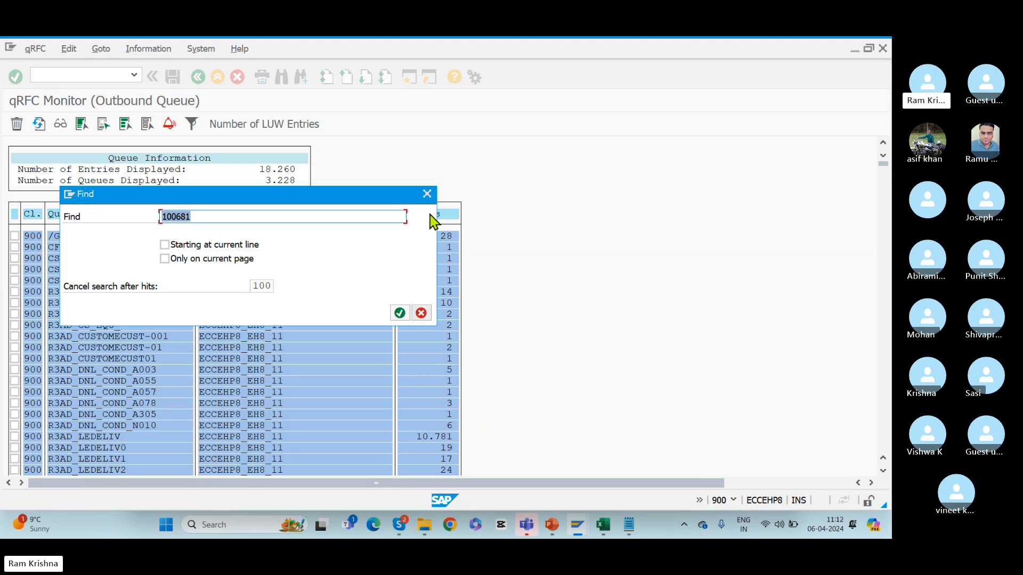
left_click(429, 194)
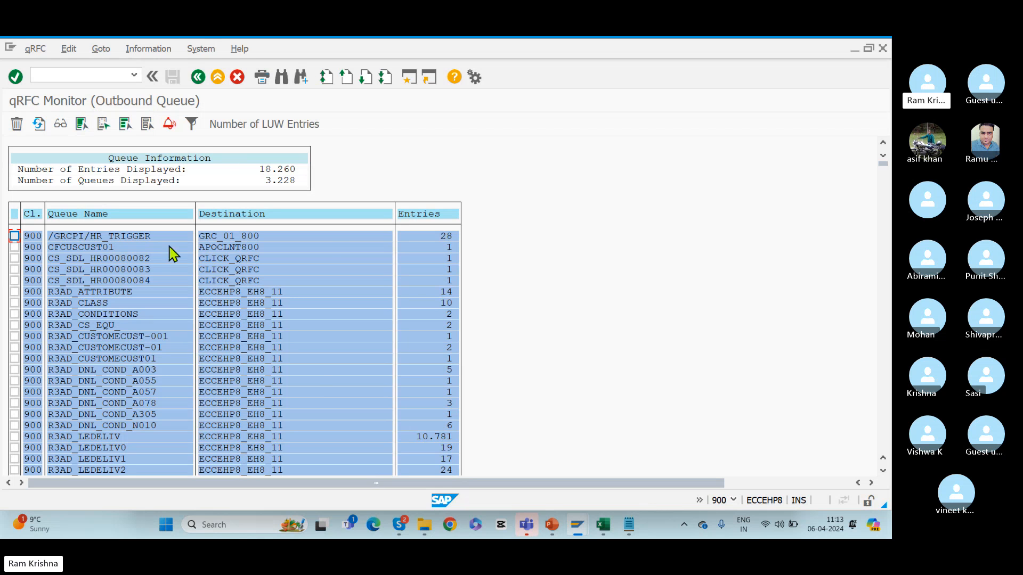
Switch back to the client 900 vendor session and restart the Create Vendor transaction with a fresh initial screen.
key("alt+Tab")
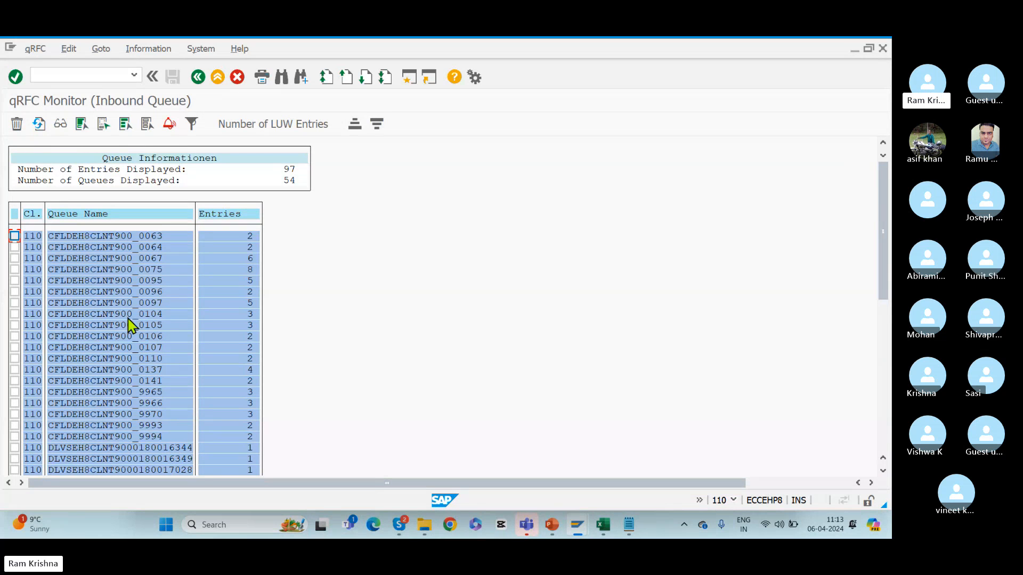
key("alt+Tab")
key("Tab")
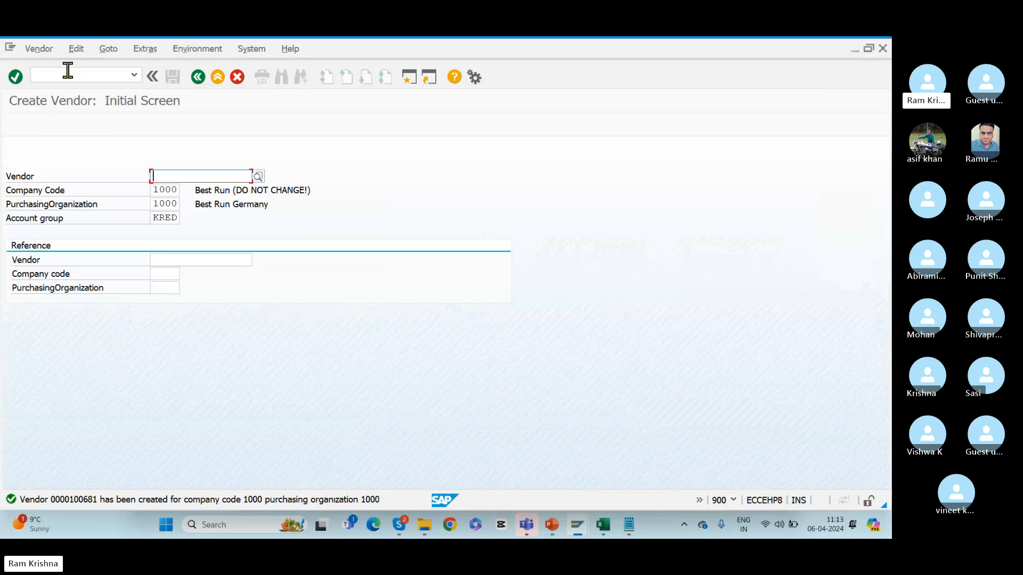
left_click(44, 73)
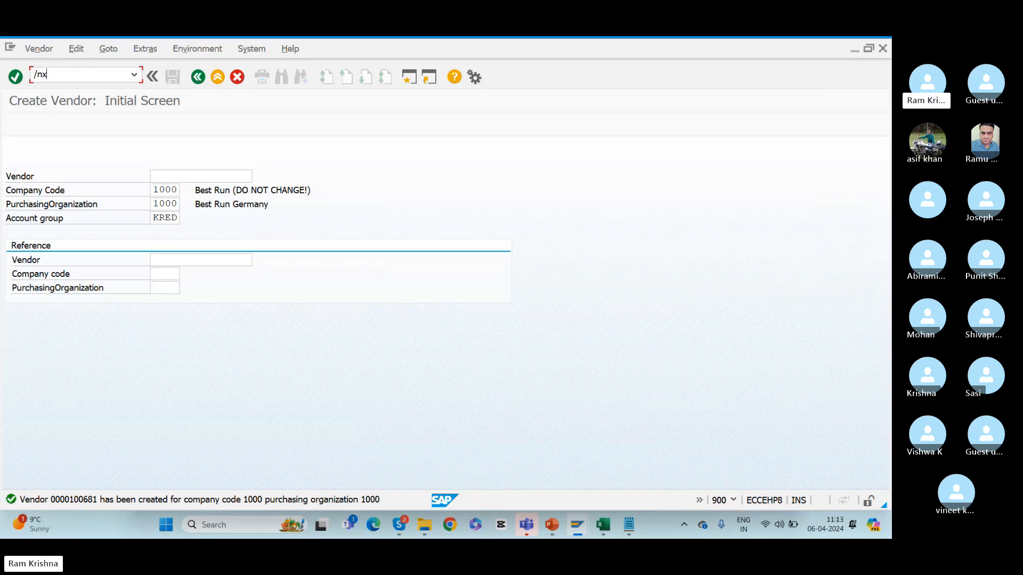
key("Return")
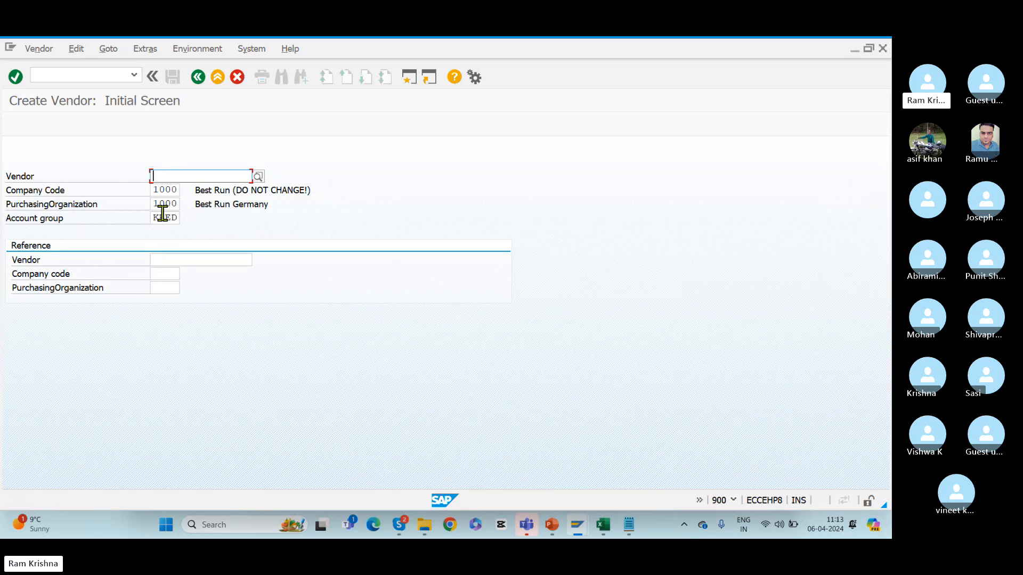
Choose account group 3202 for the new vendor.
left_click(163, 216)
left_click(186, 218)
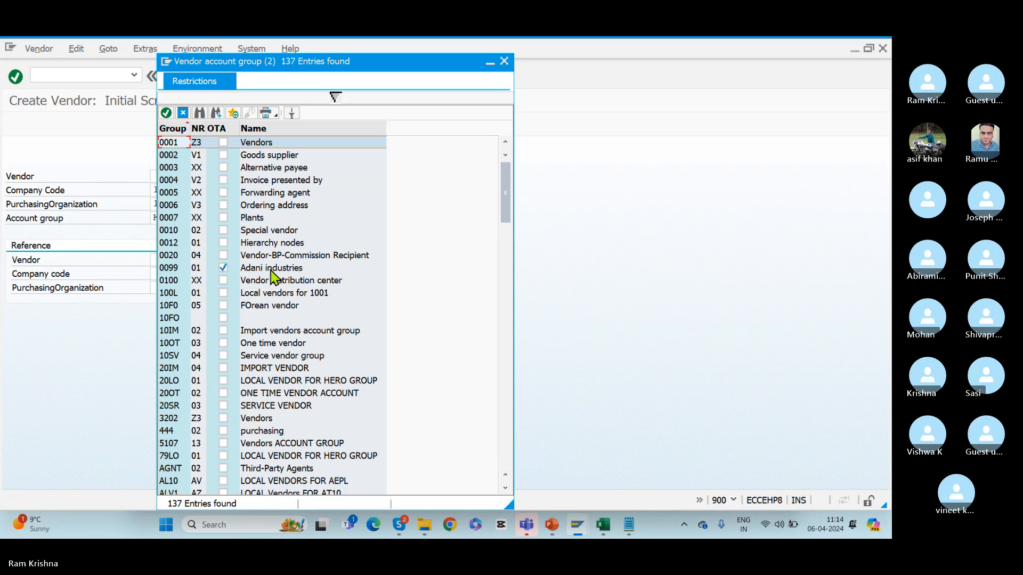
left_click_drag(507, 191, 507, 151)
left_click(172, 420)
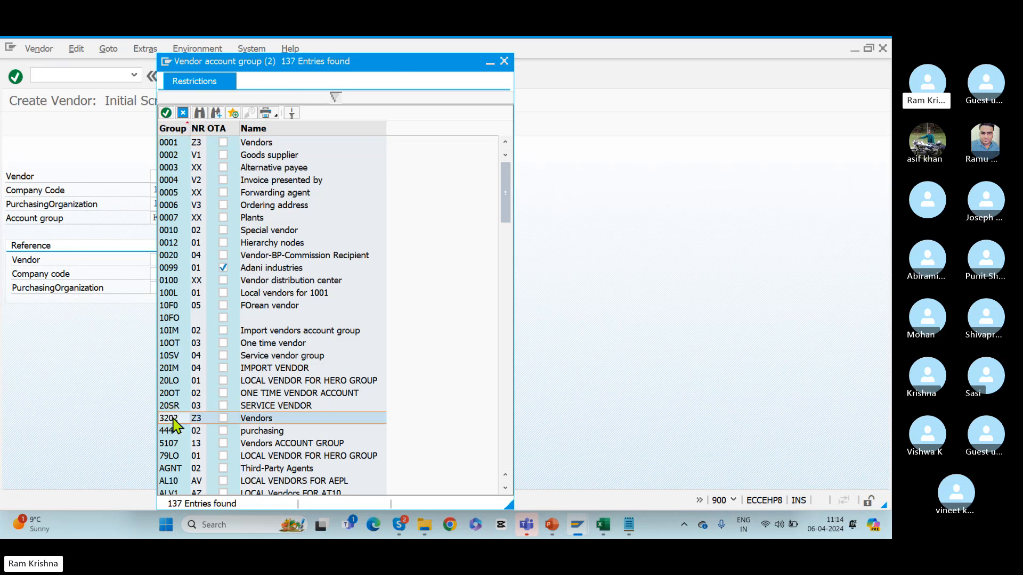
double_click(172, 419)
Enter VEND_01 as the vendor for company code 1000 and purchasing organization 1000, and submit the initial screen.
left_click(165, 173)
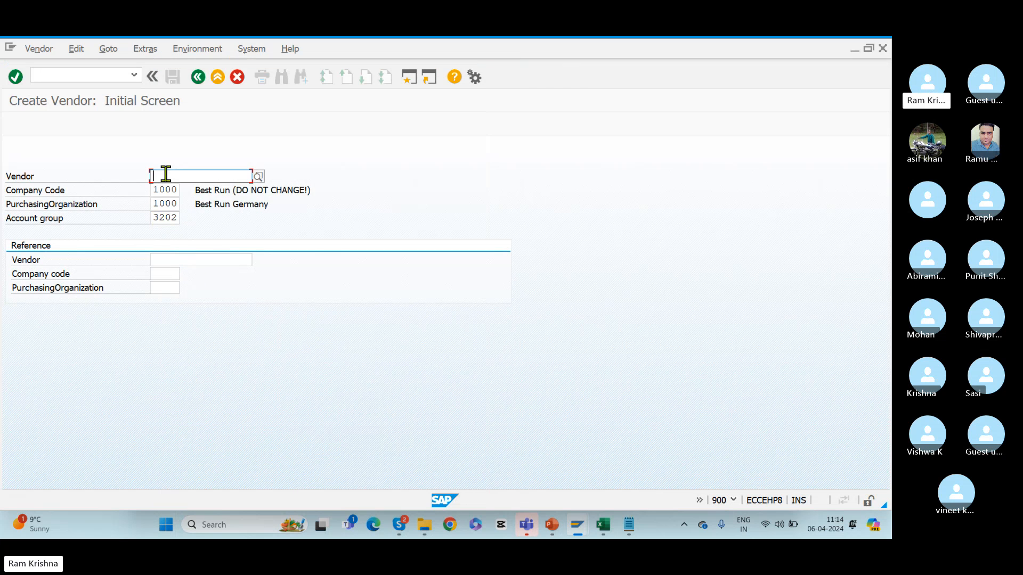
type("VEND_01")
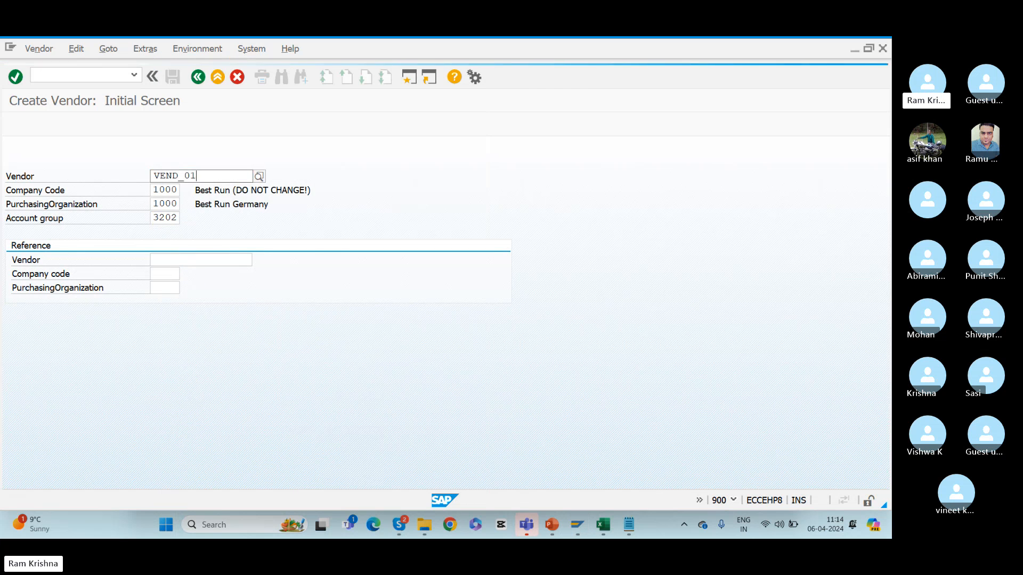
key("Return")
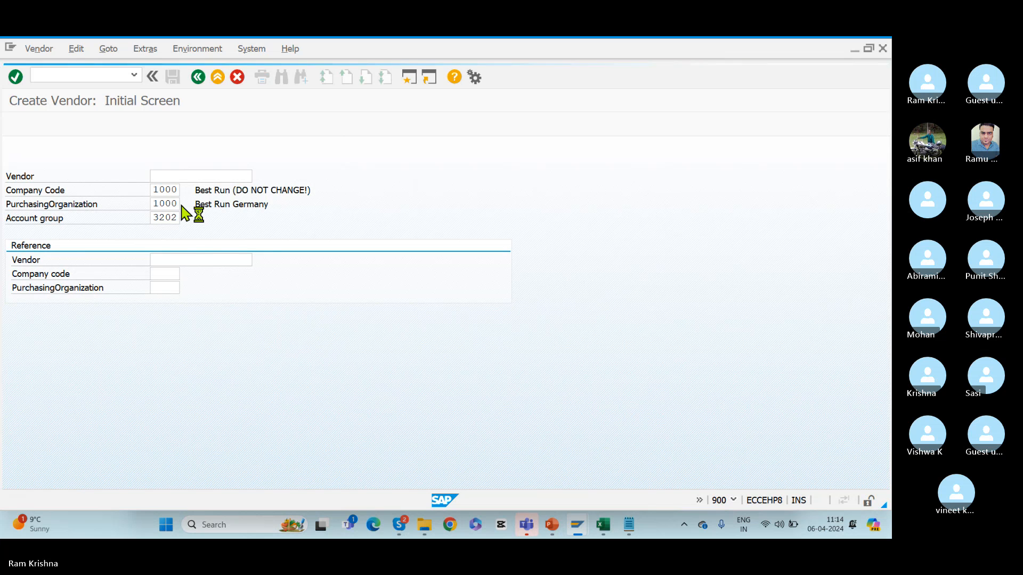
type("VEND_01")
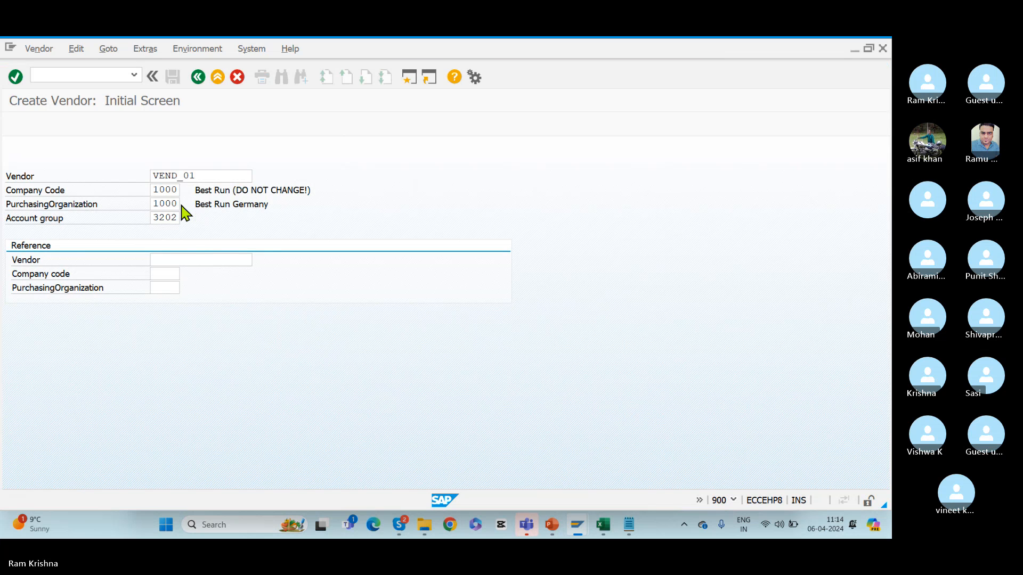
key("Return")
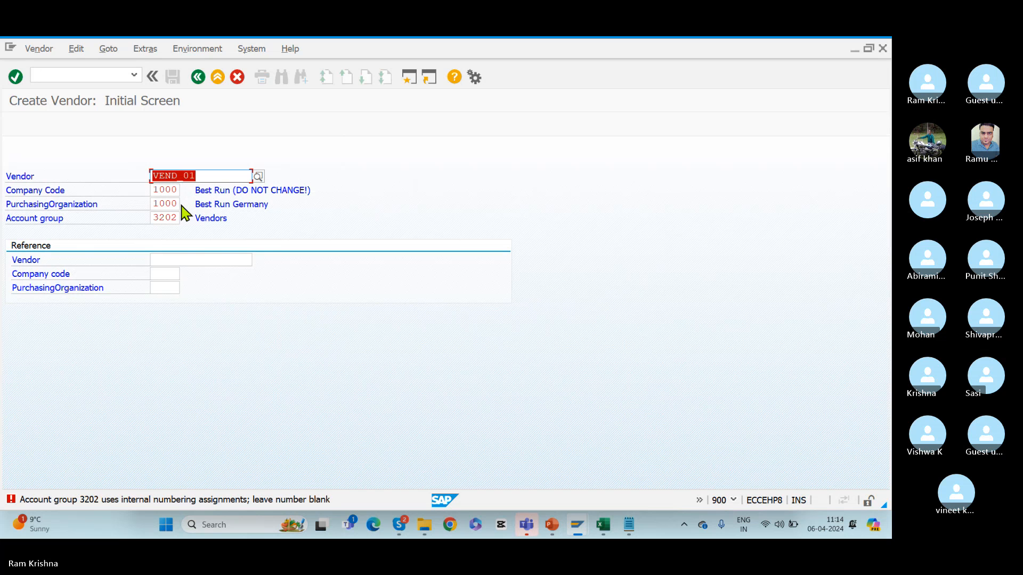
Browse the available vendor account groups, set the account group to VEND, and continue to the address data.
left_click(172, 218)
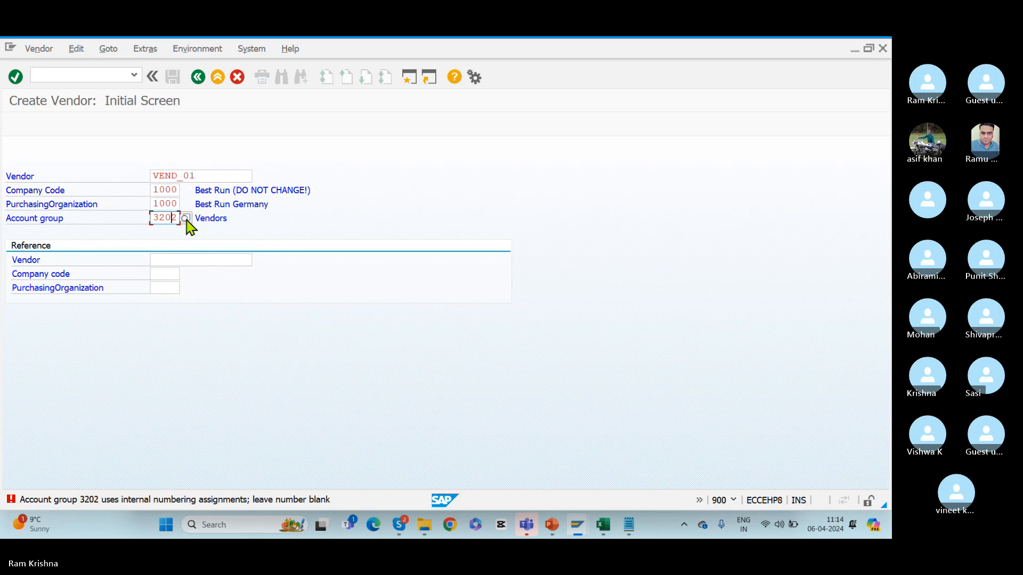
left_click(186, 220)
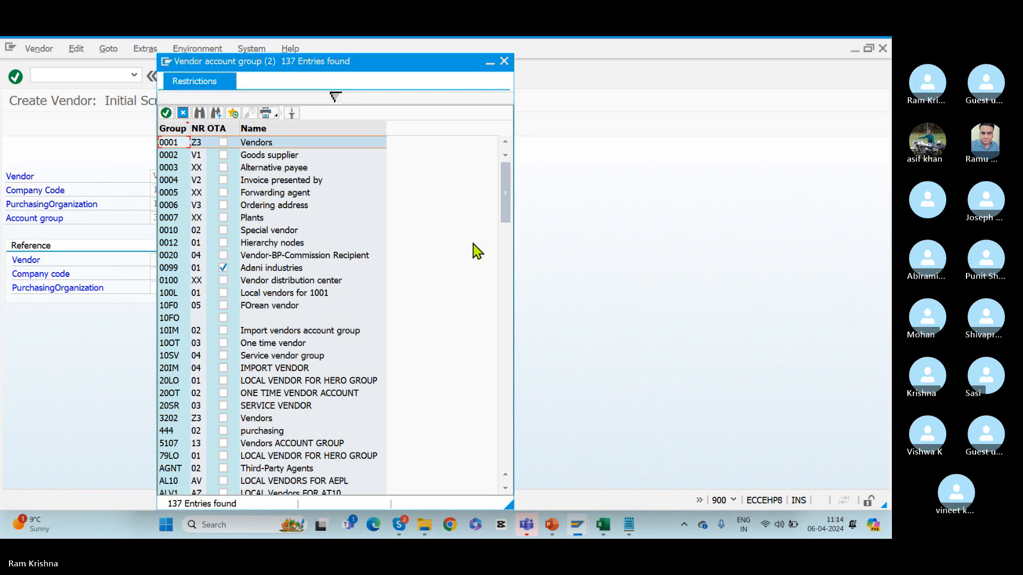
left_click_drag(505, 201, 505, 308)
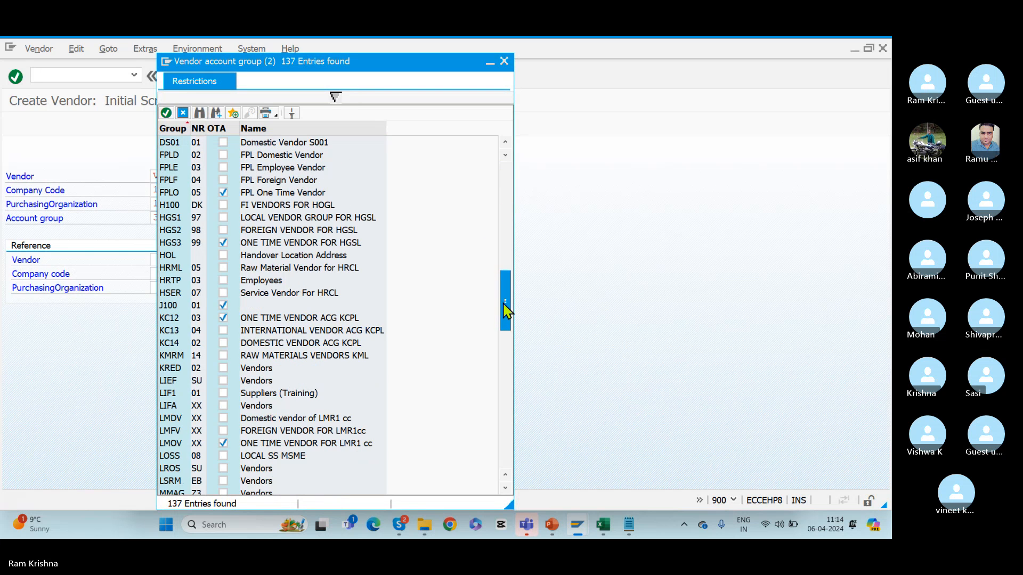
left_click(504, 61)
double_click(160, 218)
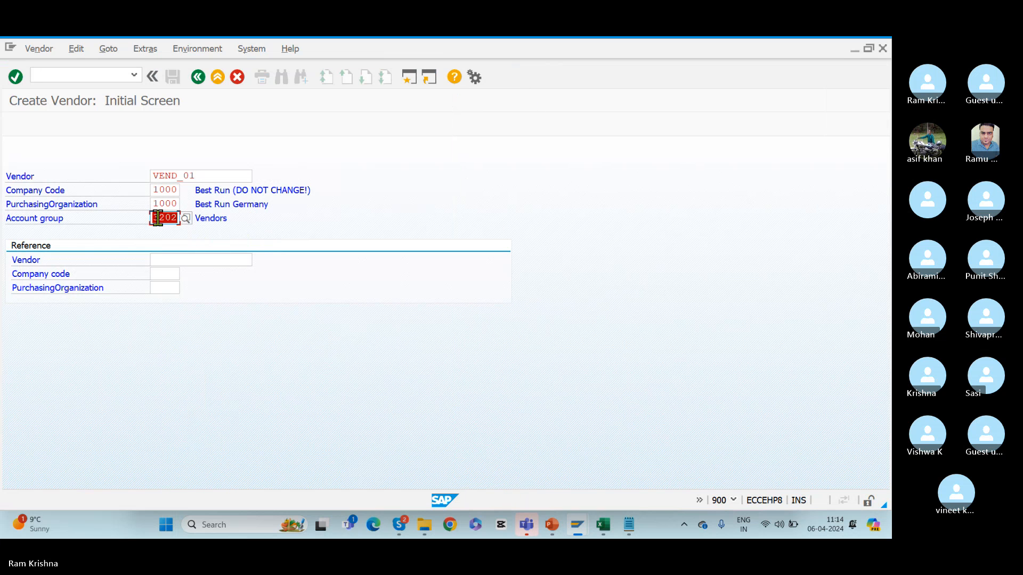
type("VEND")
key("Return")
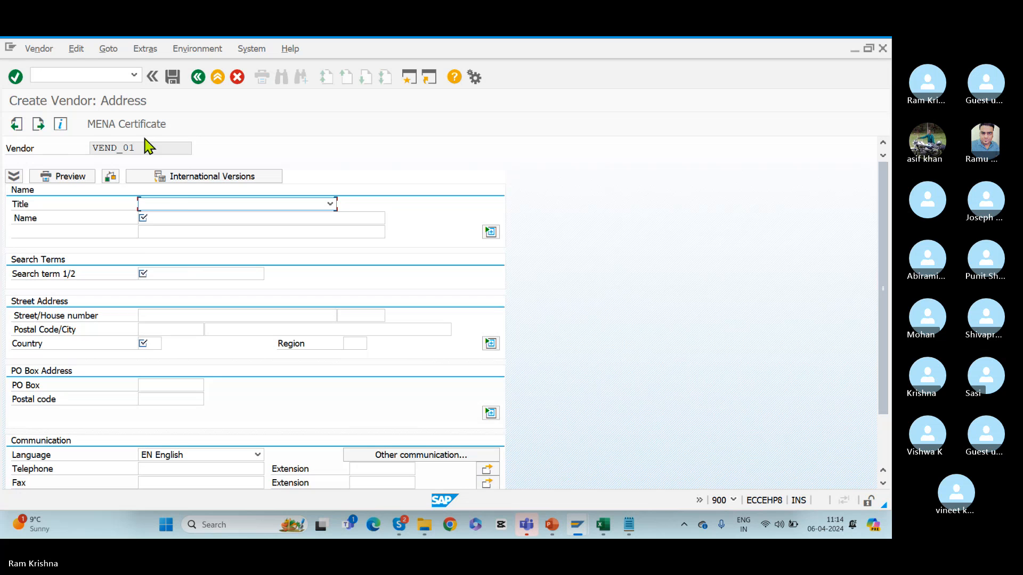
Set the vendor's title to Company and its name to Reliance-01.
left_click(173, 204)
left_click(171, 218)
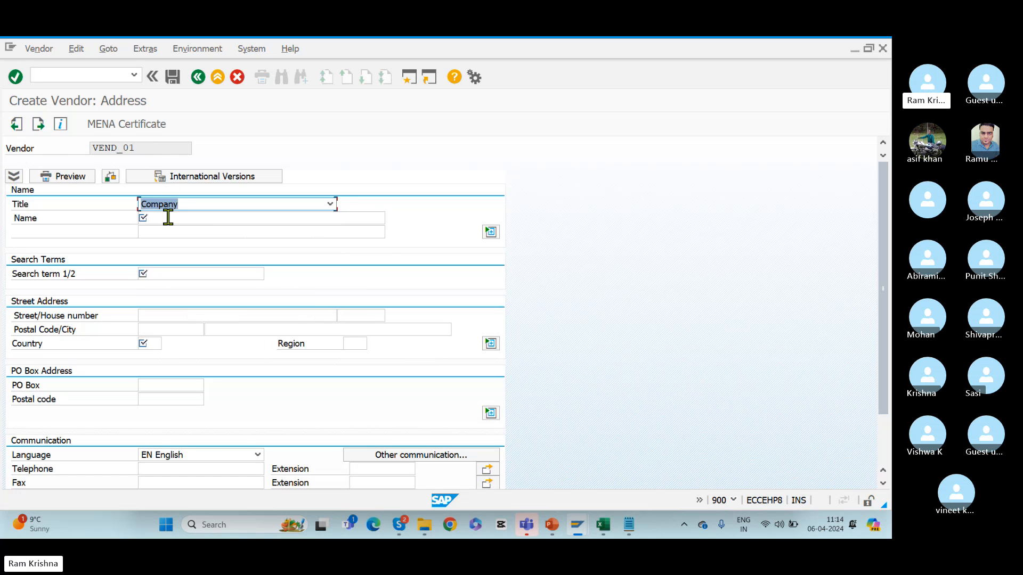
left_click(167, 217)
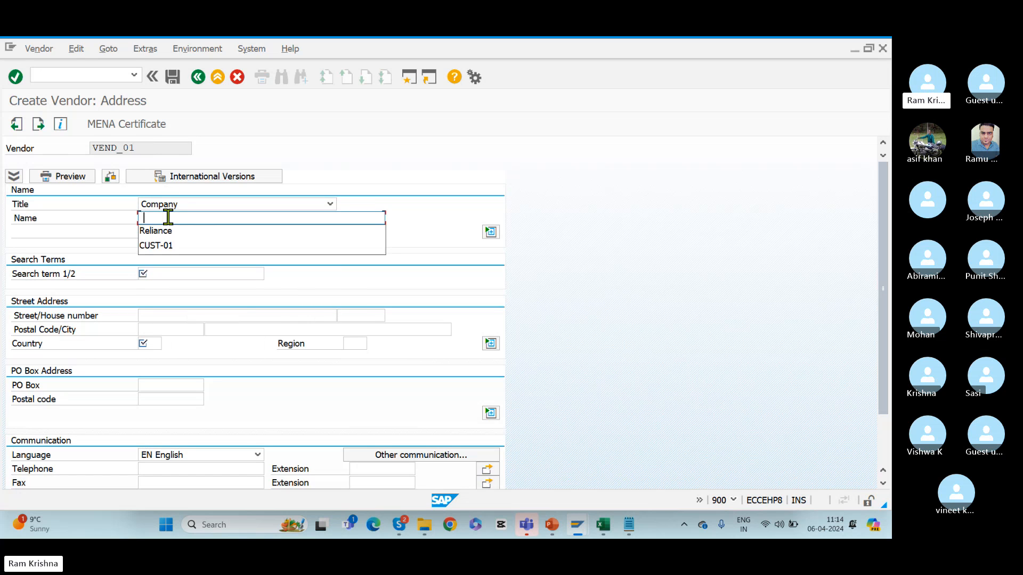
left_click(195, 233)
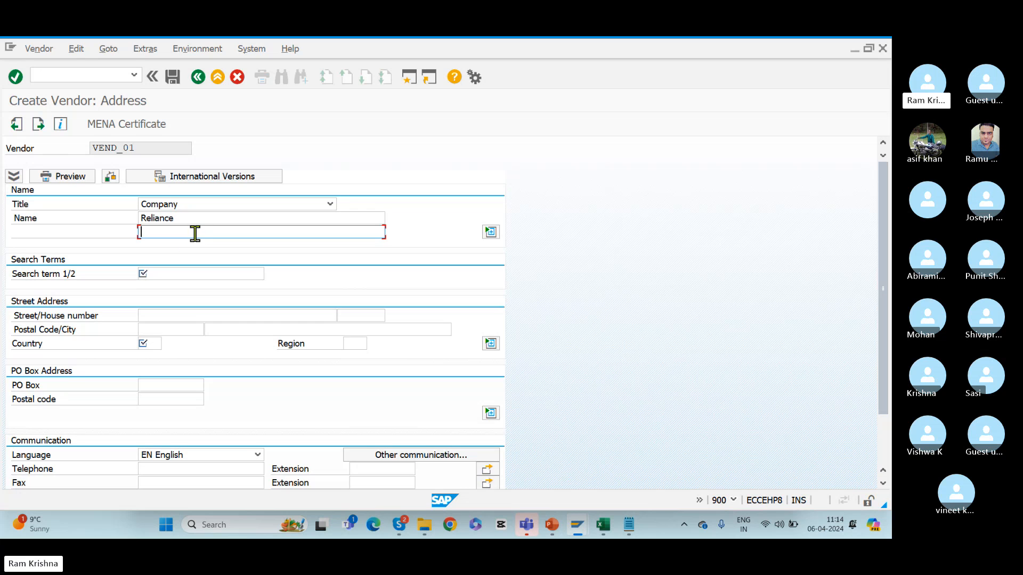
left_click(206, 223)
type("-01")
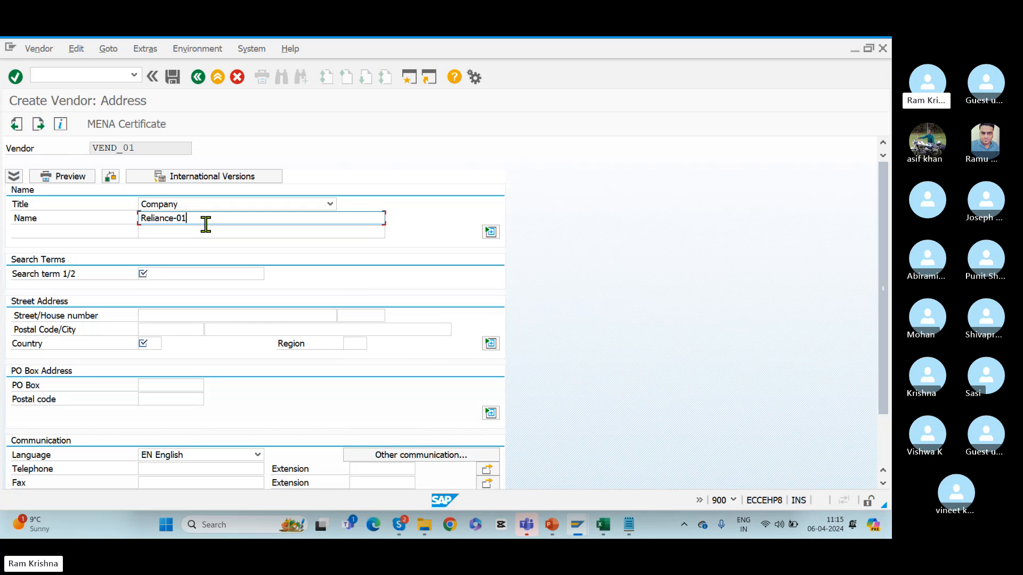
key("ctrl+a")
key("End")
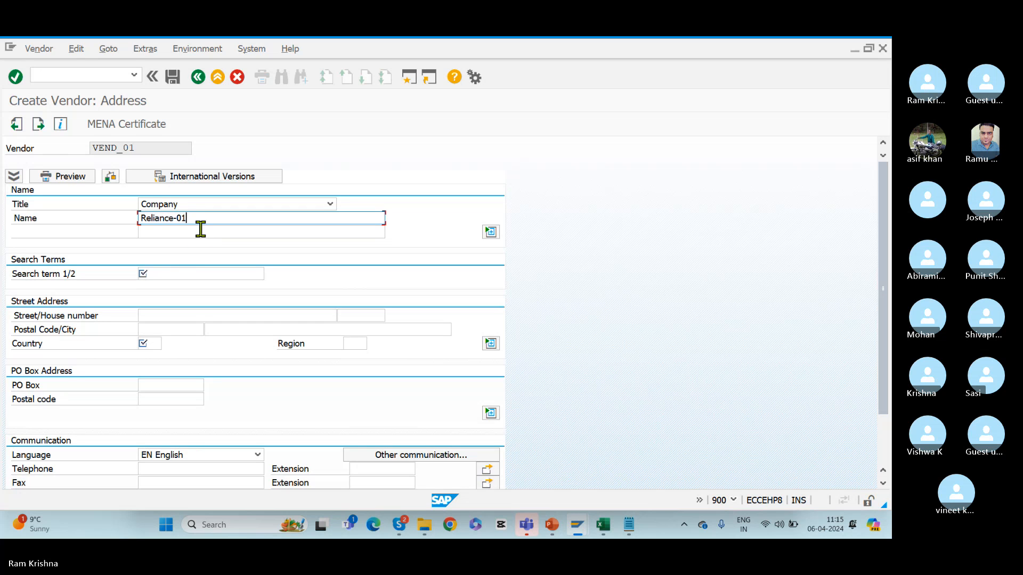
Enter Reliance-01 as the search term, reuse the previously entered country and region, and continue to the control data.
left_click(178, 272)
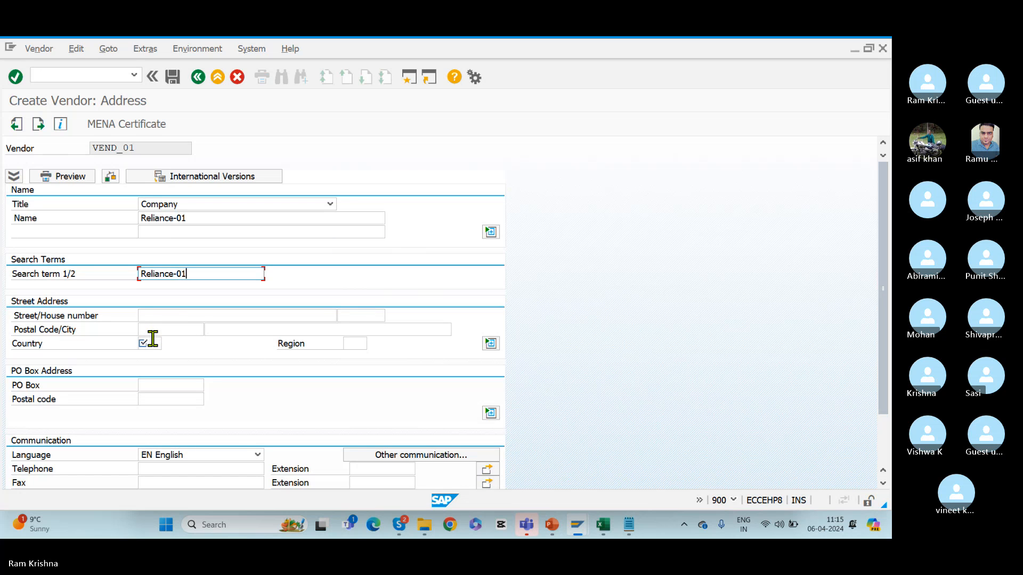
key("Tab")
key("Tab")
key("Tab")
key("Tab")
key("Tab")
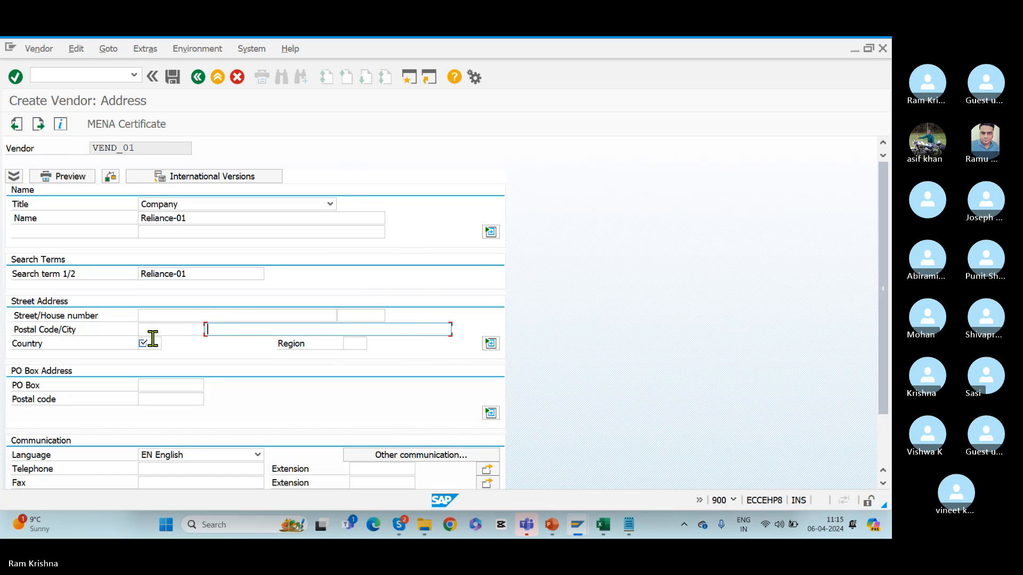
key("Down")
key("Return")
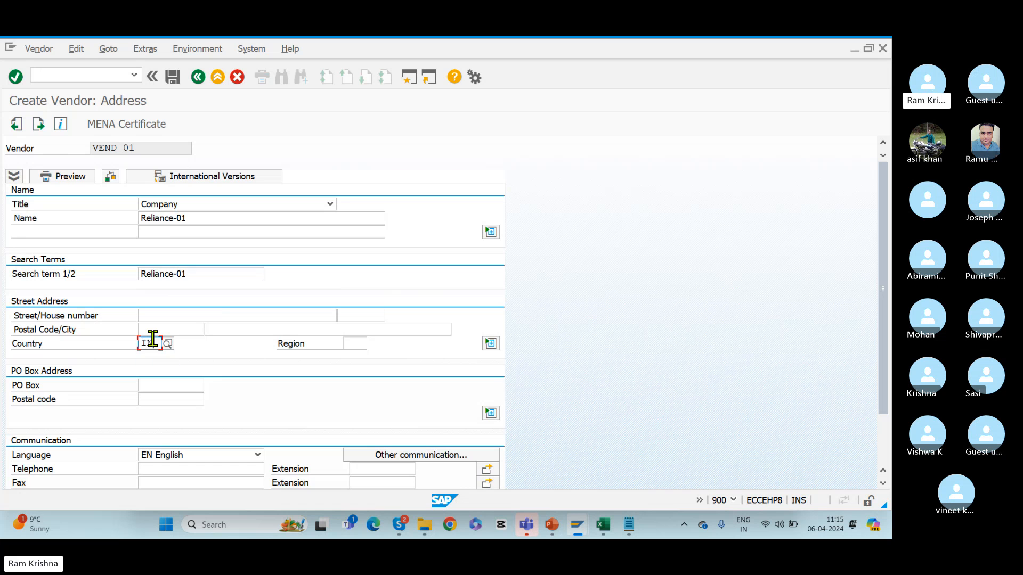
key("Tab")
key("space")
key("Down")
key("Return")
key("Return")
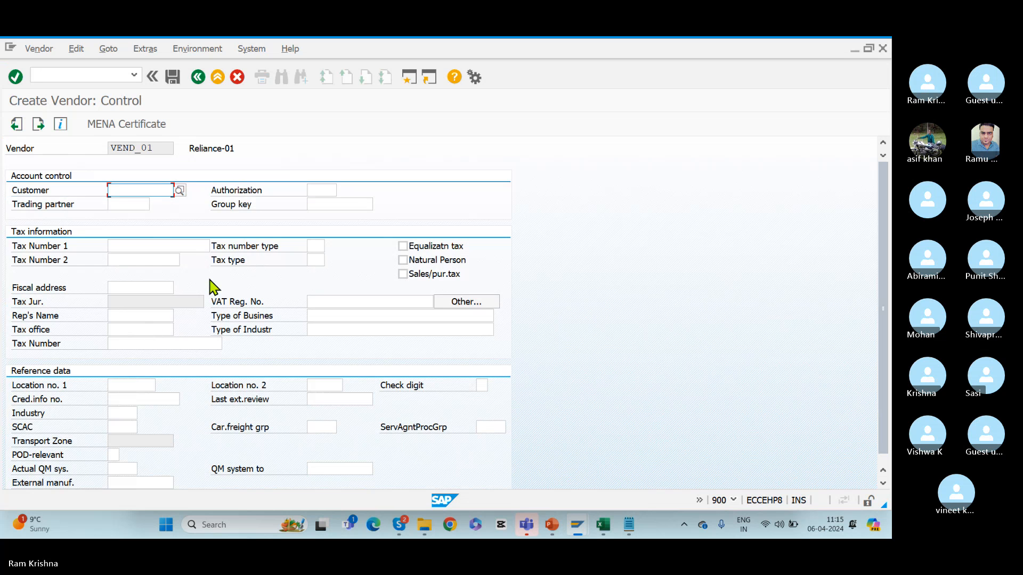
Proceed to the accounting information, fill in the previously used reconciliation account and cash management group, and continue.
key("Return")
key("Return")
key("Return")
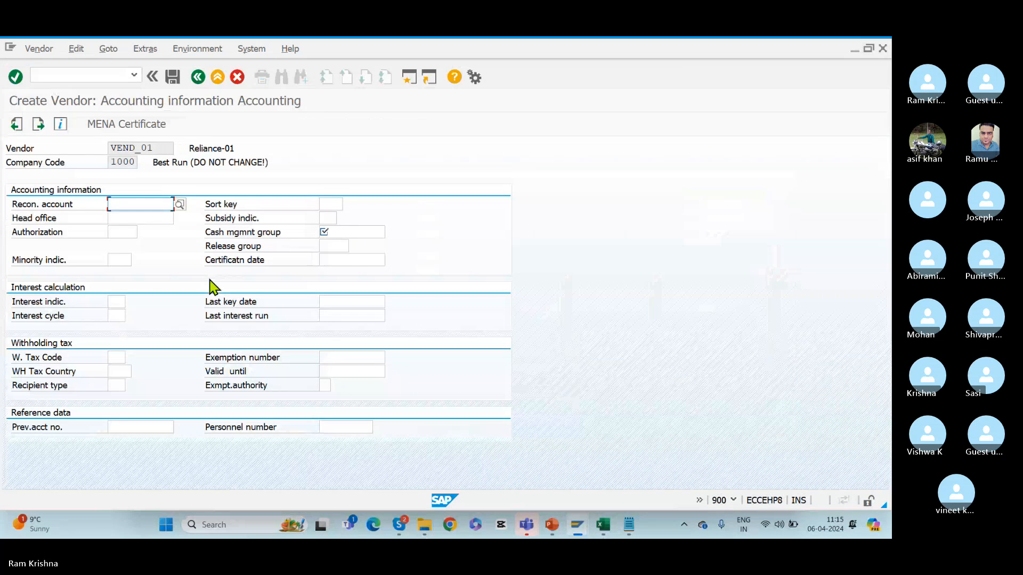
key("Return")
key("space")
key("Down")
key("Return")
key("Tab")
key("Tab")
key("Tab")
key("Tab")
key("Tab")
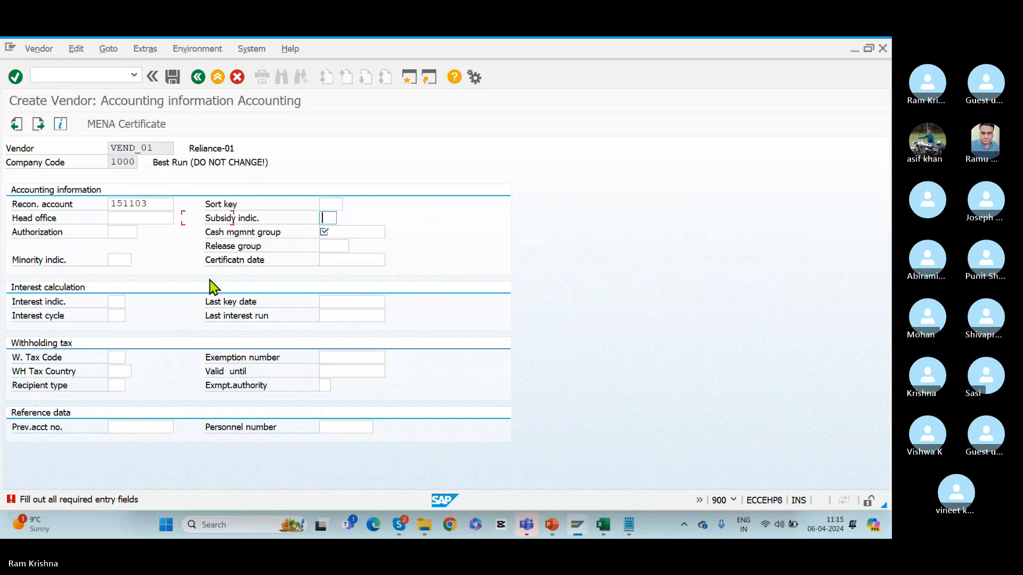
key("space")
key("Down")
key("Return")
key("Return")
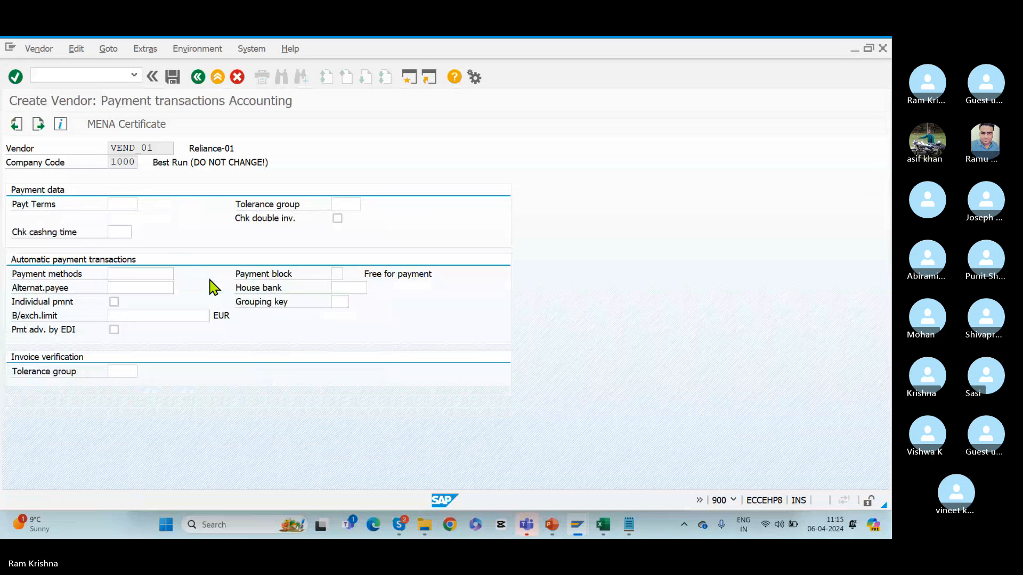
Proceed to the purchasing data and set the order currency to INR and the terms of payment to 0003.
key("Return")
key("Return")
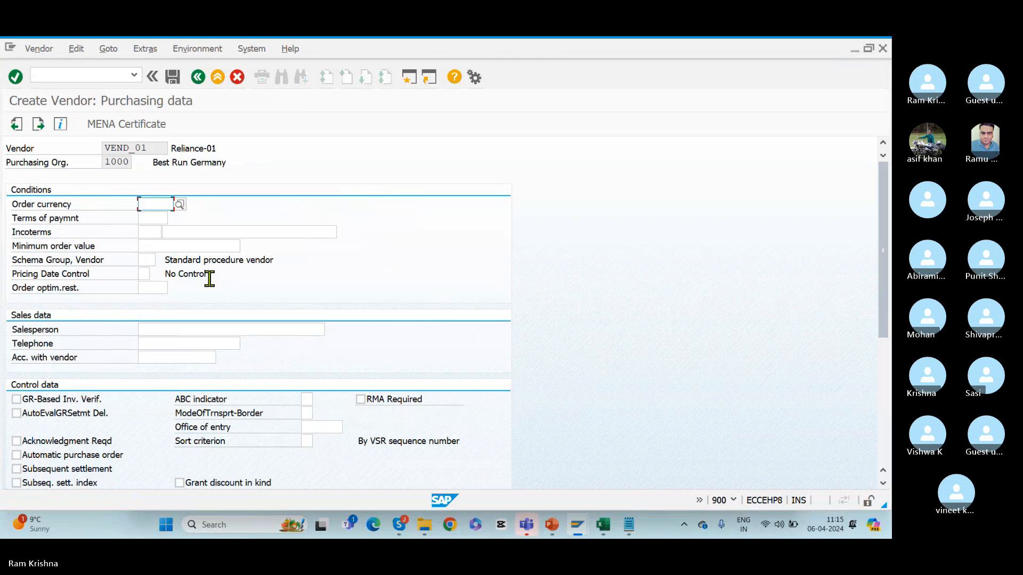
key("space")
key("Down")
key("Return")
key("Tab")
key("space")
key("Down")
key("Return")
key("Tab")
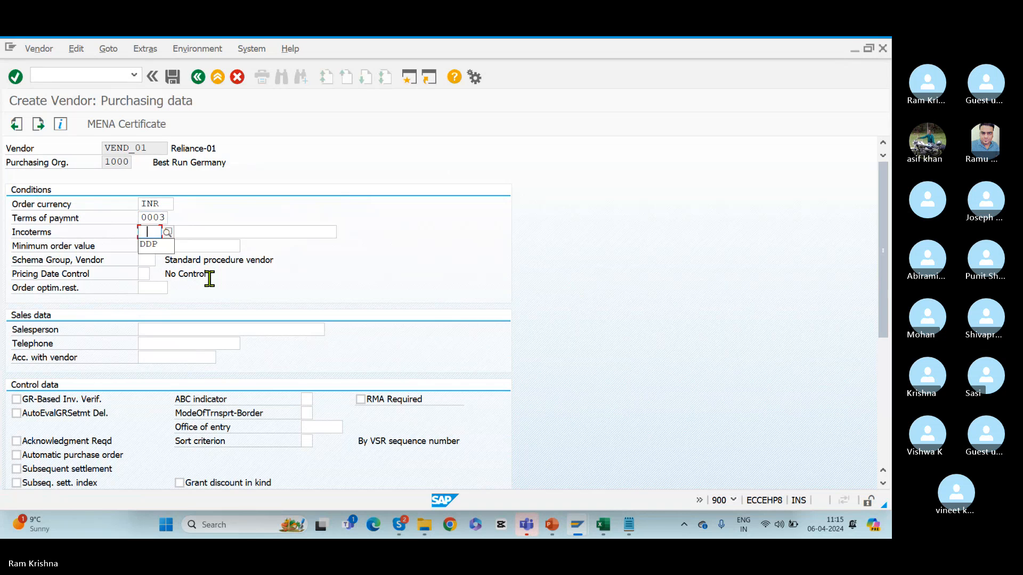
Set the incoterms to DDP, By sea, and the minimum order value to 100000.
key("space")
key("Down")
key("Return")
key("Tab")
key("space")
key("Down")
key("Return")
key("Tab")
key("space")
key("Down")
key("Return")
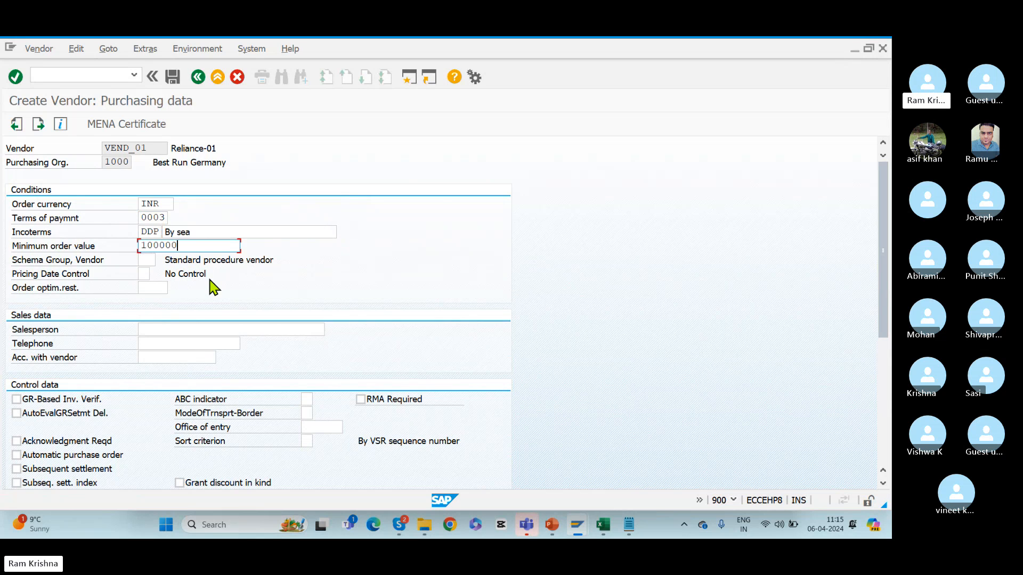
Pass through the partner functions screen without entries and save the new vendor VEND_01.
key("Return")
key("Return")
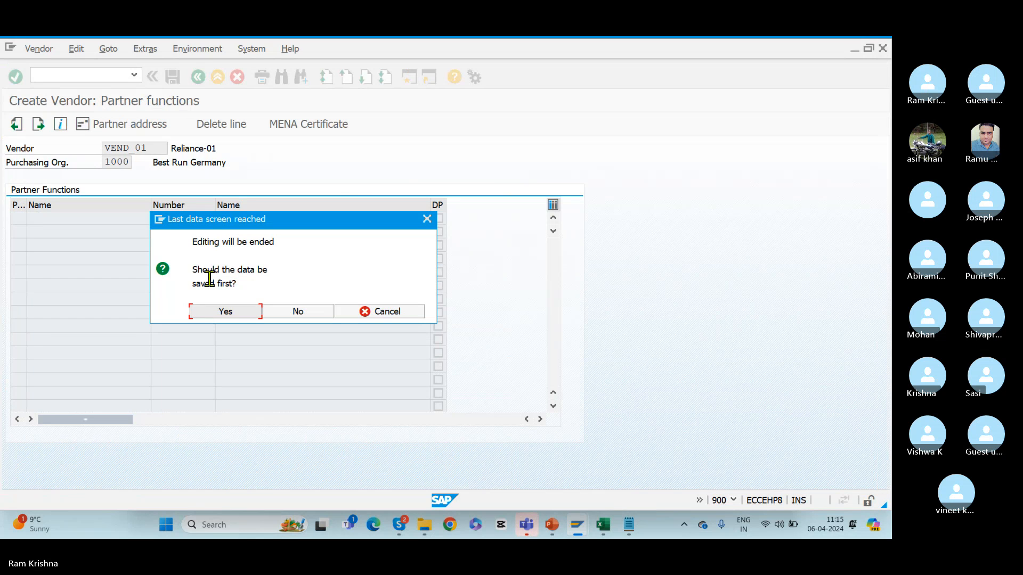
left_click(228, 314)
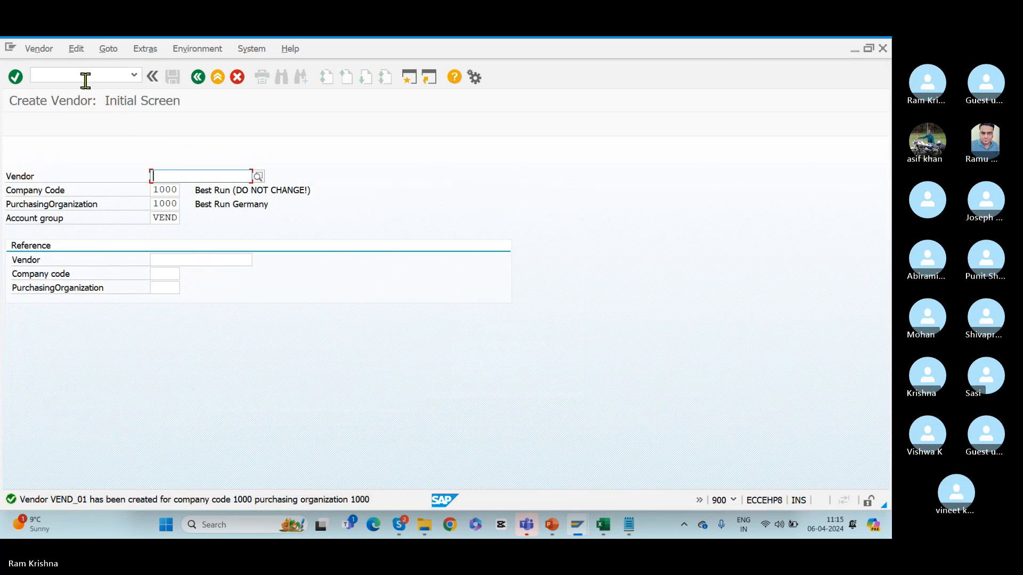
Open the integration model creation transaction and define model VEND-01 for logical system N75CLNT110 with APO application VEND01.
left_click(81, 73)
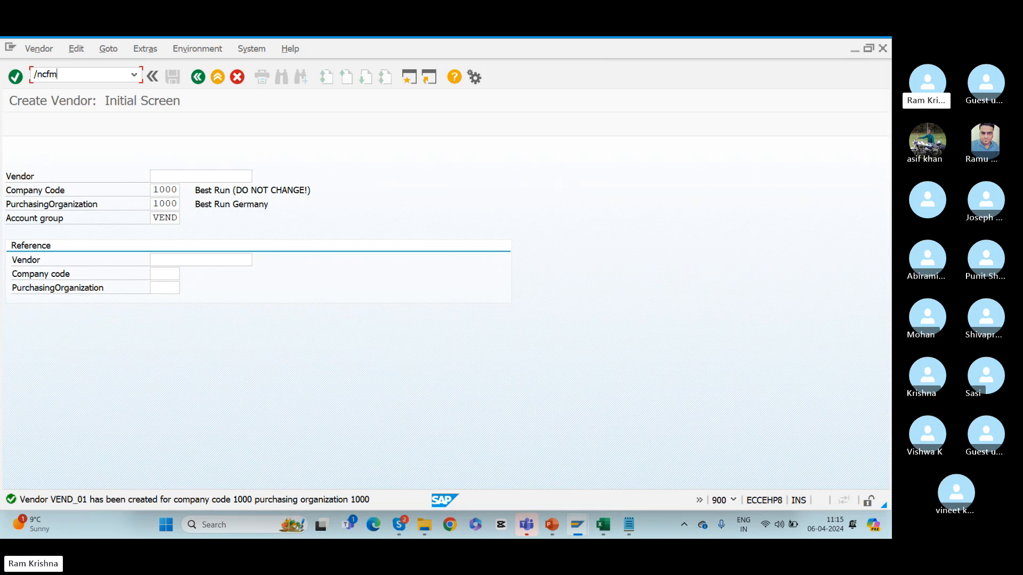
key("Return")
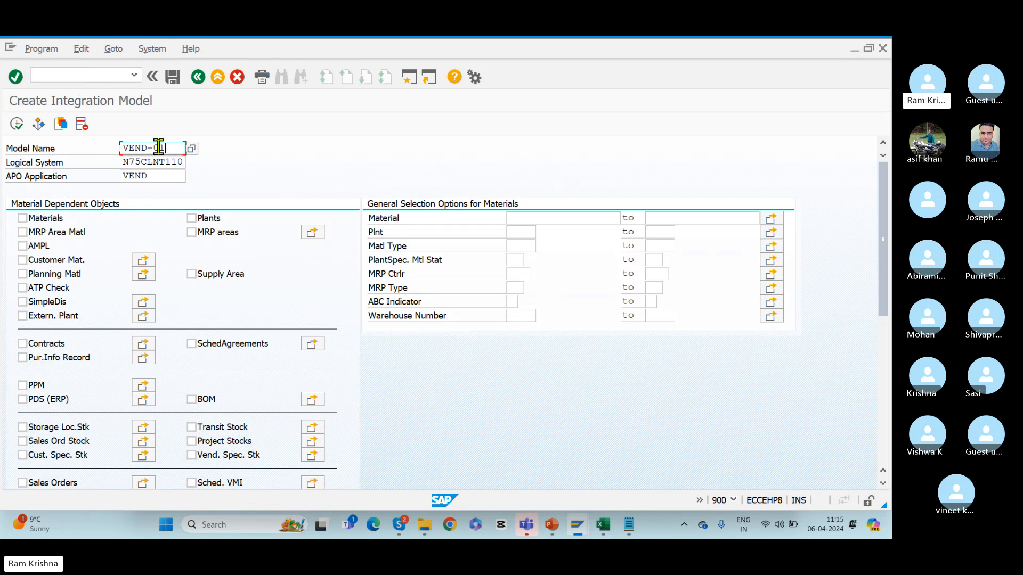
key("Tab")
key("Tab")
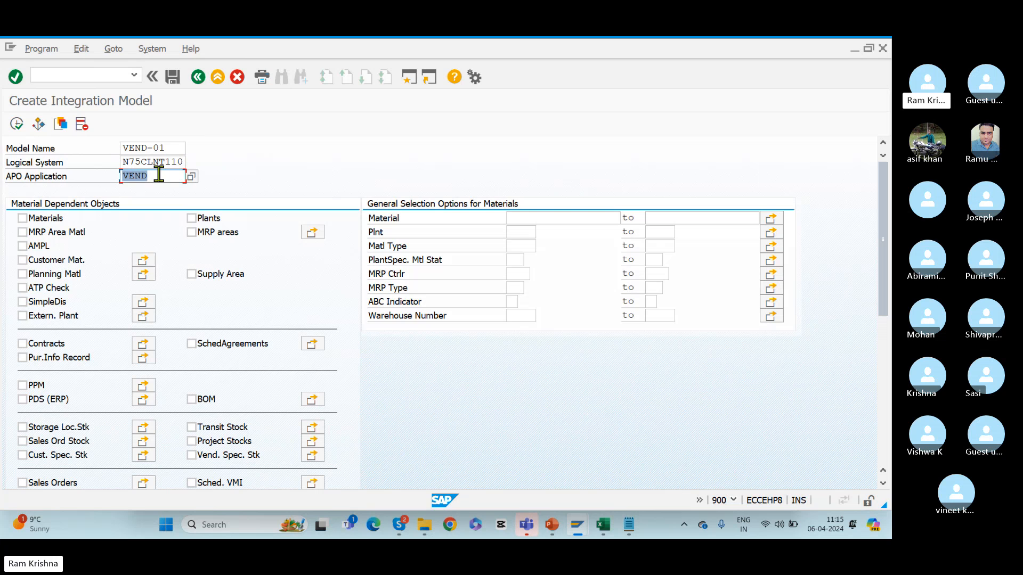
key("BackSpace")
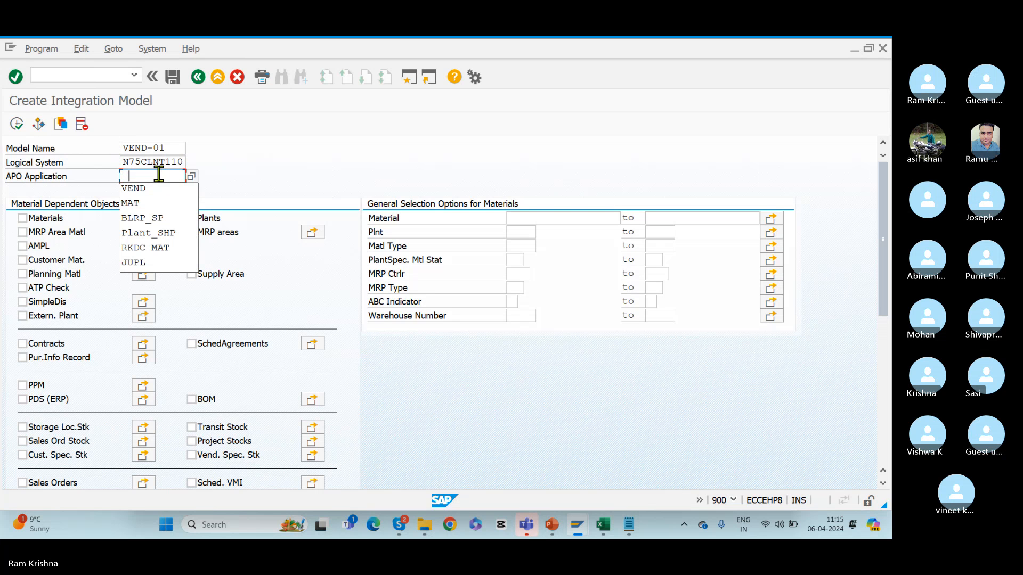
left_click(148, 194)
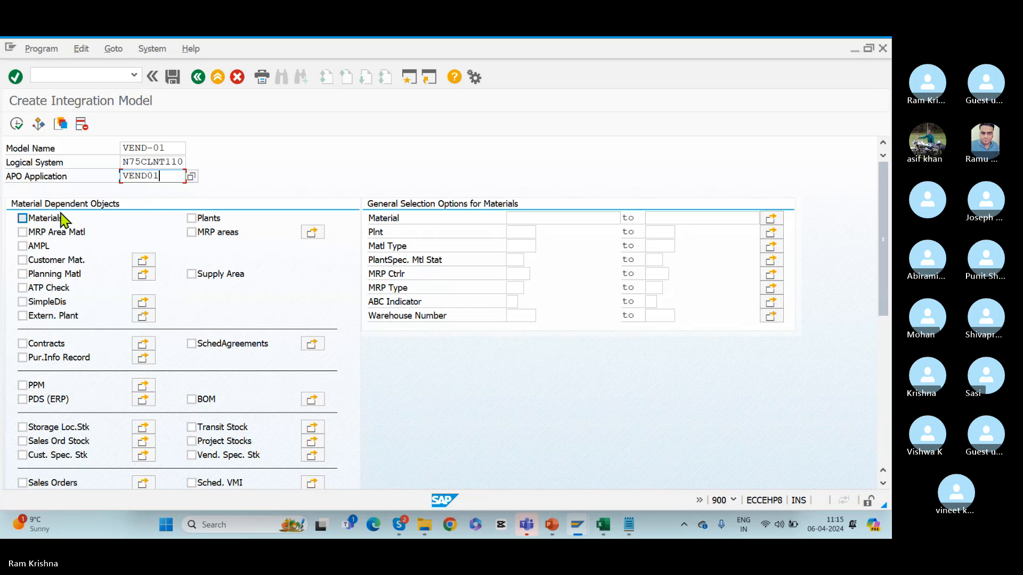
Include Vendors among the material independent objects and restrict the vendor selection to VEND_01.
left_click_drag(880, 202, 882, 373)
left_click(194, 376)
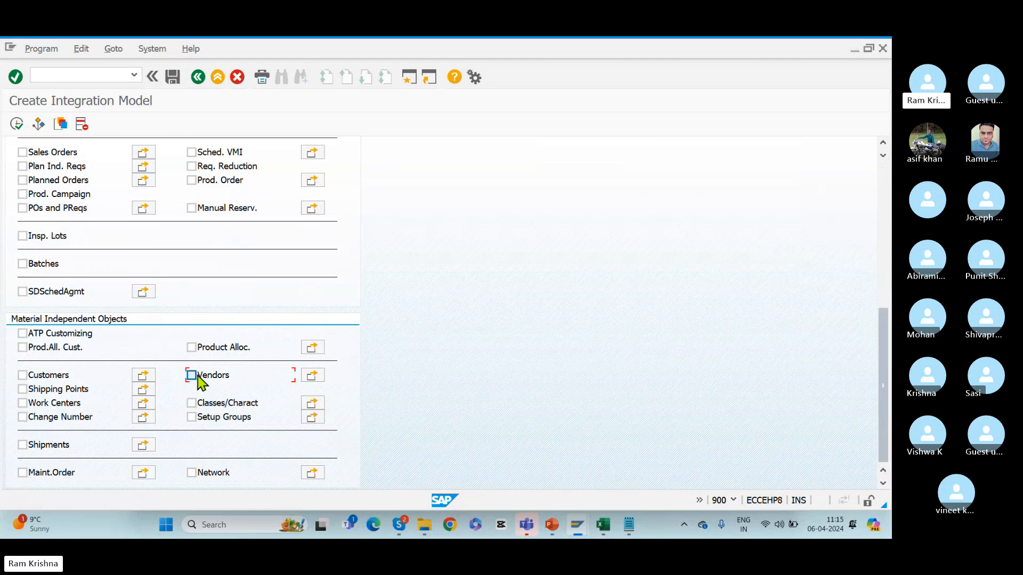
left_click(318, 378)
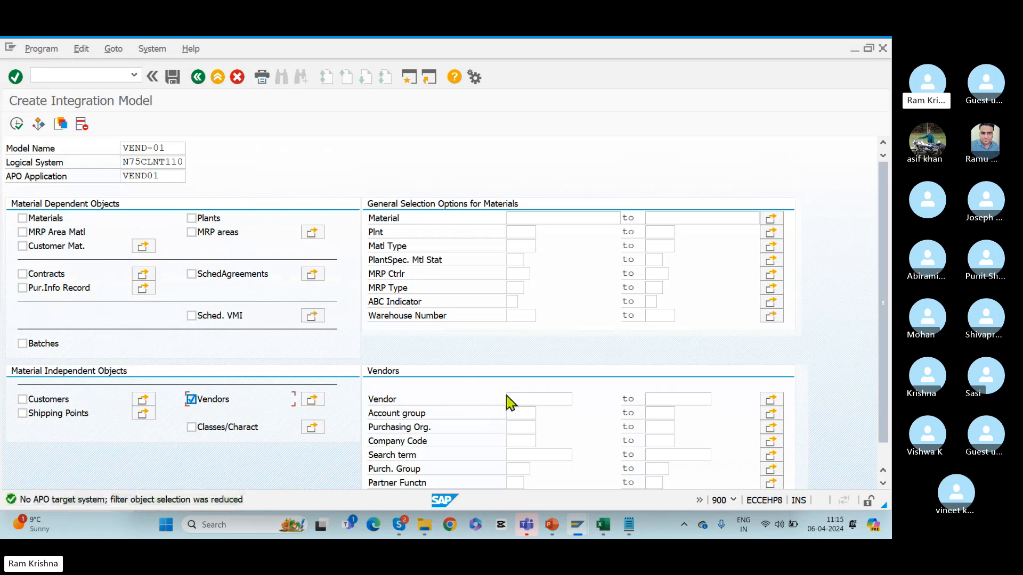
left_click(532, 399)
type("Reliance-01")
key("ctrl+a")
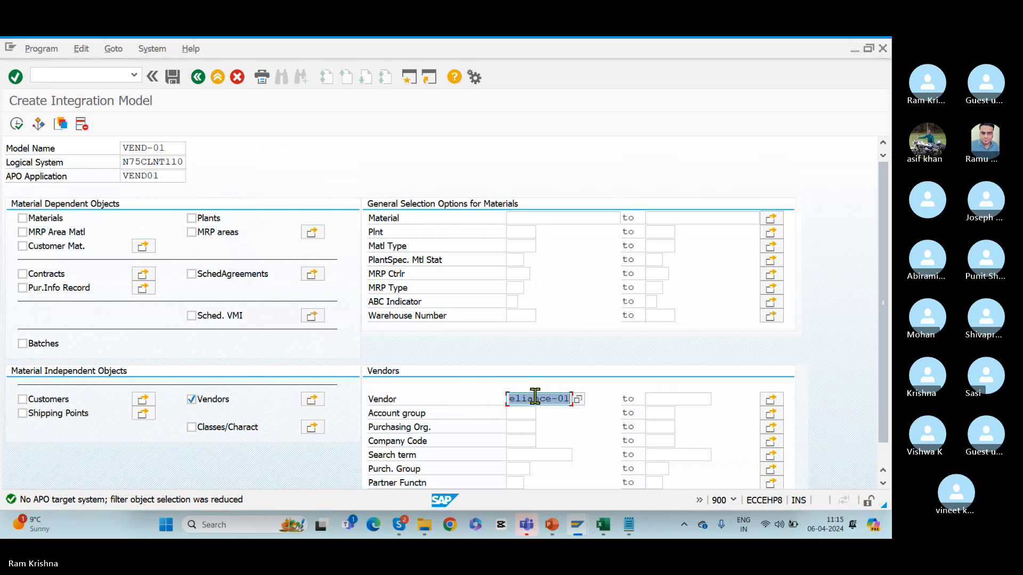
key("BackSpace")
type("VEND_01")
key("Return")
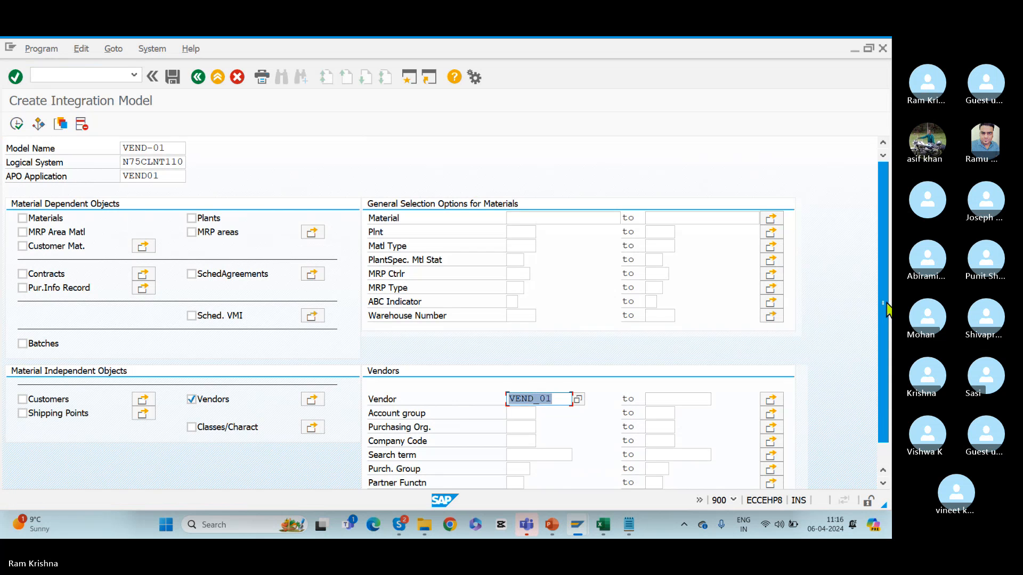
Set the Create Loc./BP option of the vendor selection to 1, Only Create Business Partners.
scroll(884, 383, "down", 1)
left_click(513, 473)
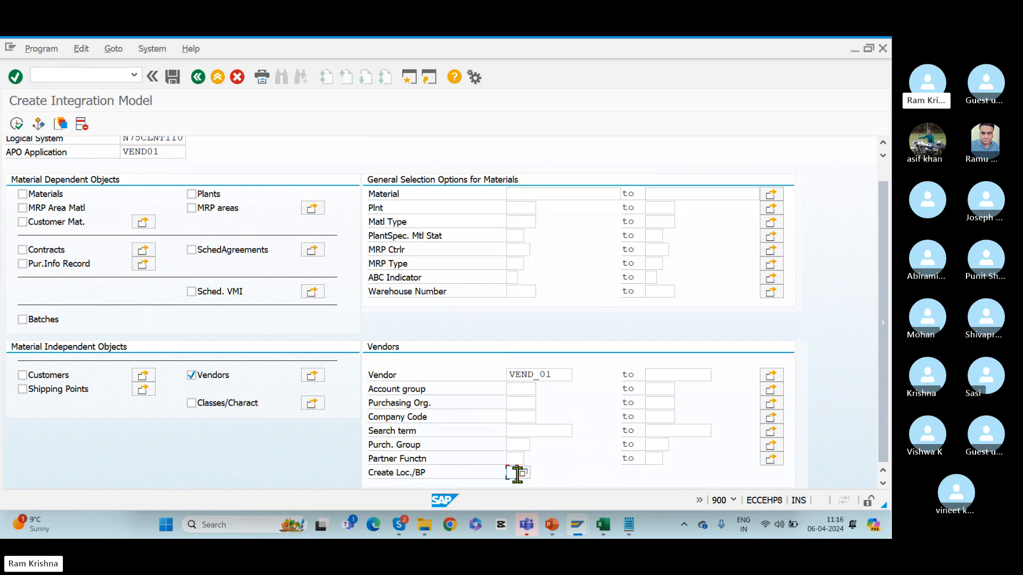
left_click(523, 472)
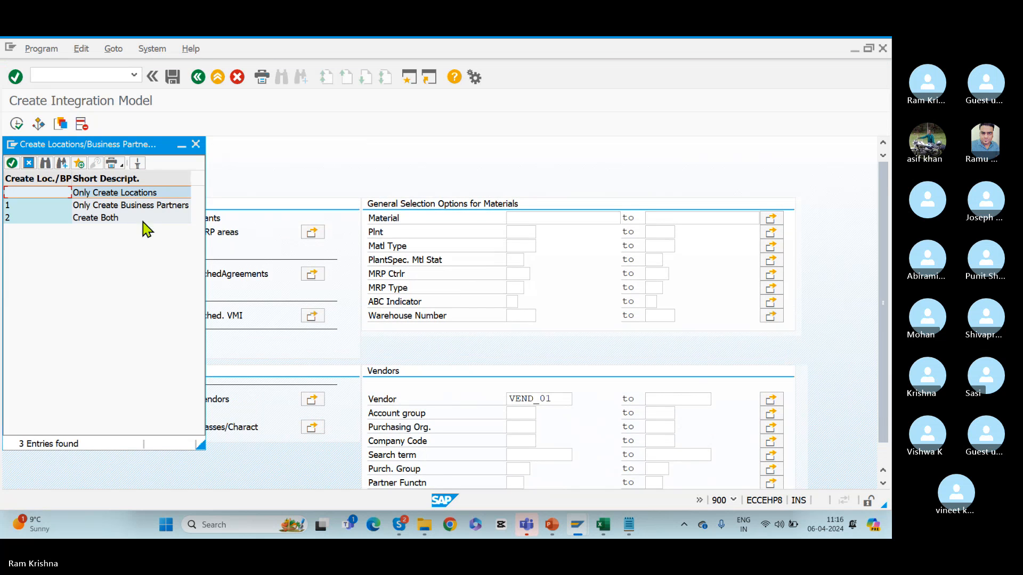
double_click(104, 205)
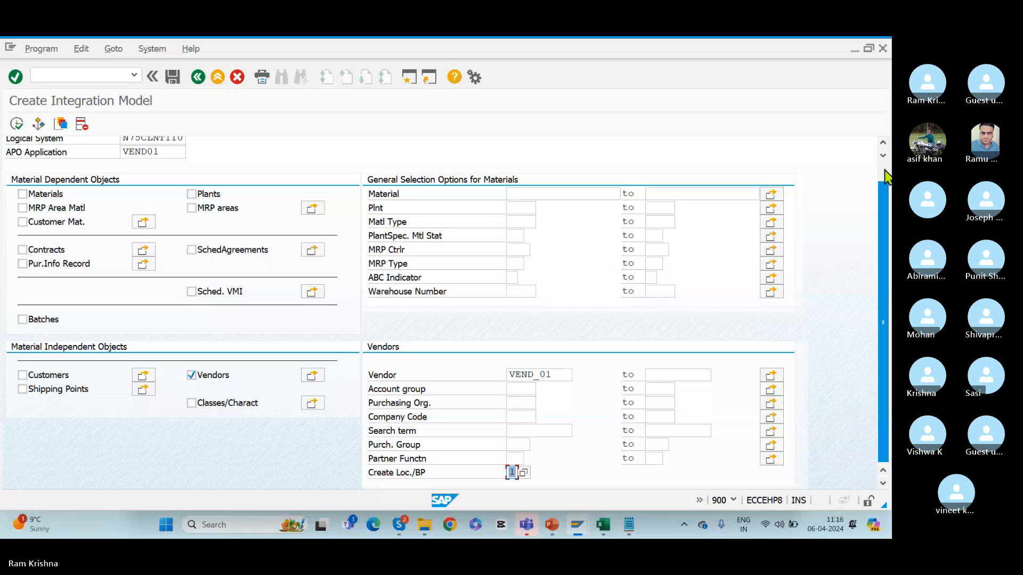
left_click_drag(562, 377, 445, 390)
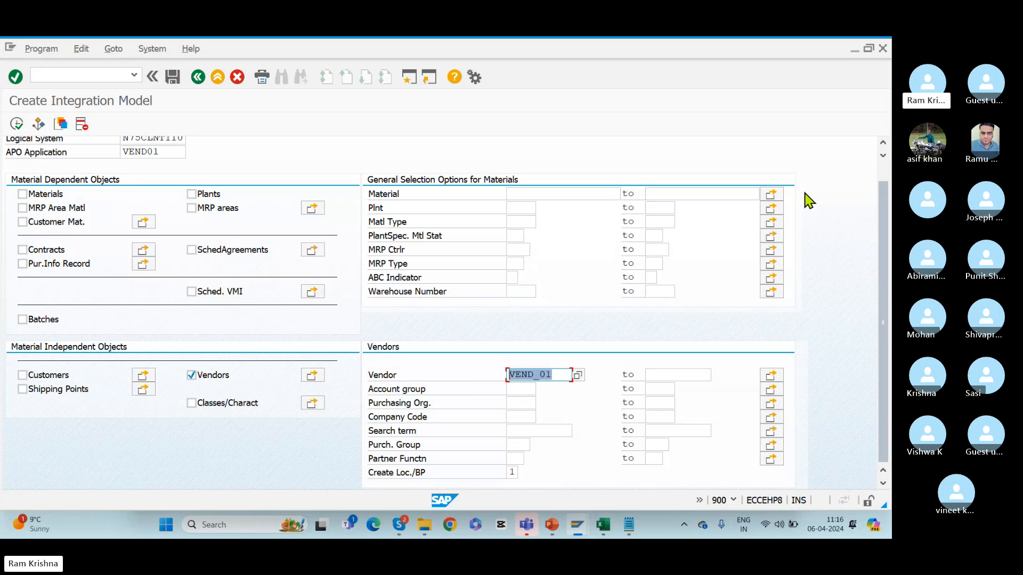
scroll(885, 173, "up", 1)
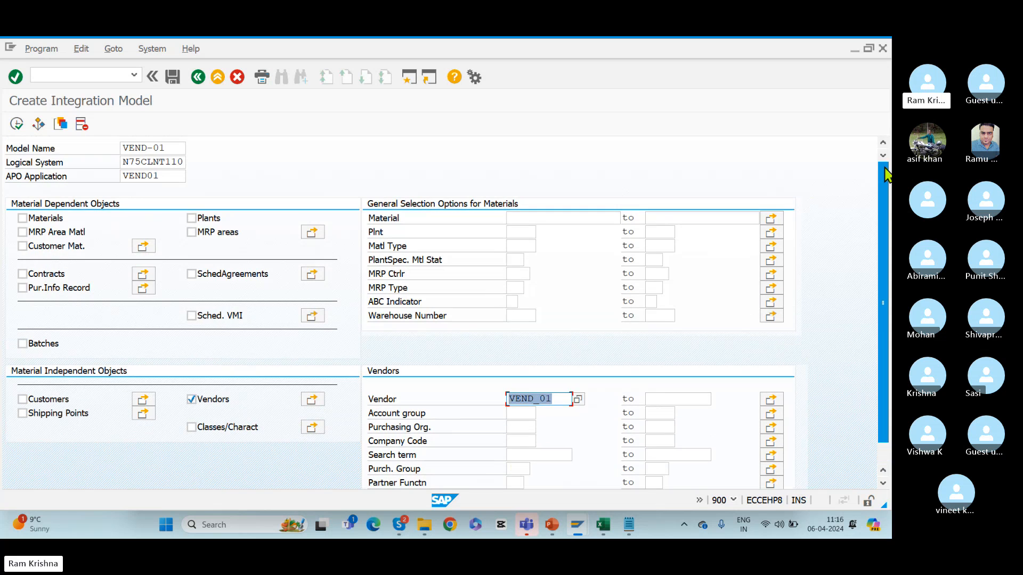
left_click(535, 399)
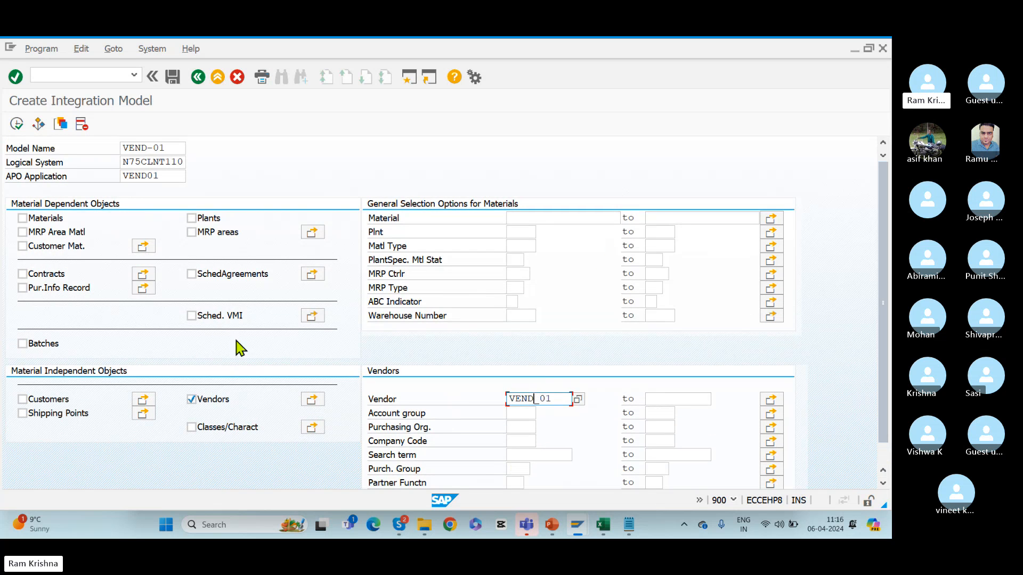
Execute the vendor selection and generate integration model VEND-01, acknowledging the information message.
left_click(18, 124)
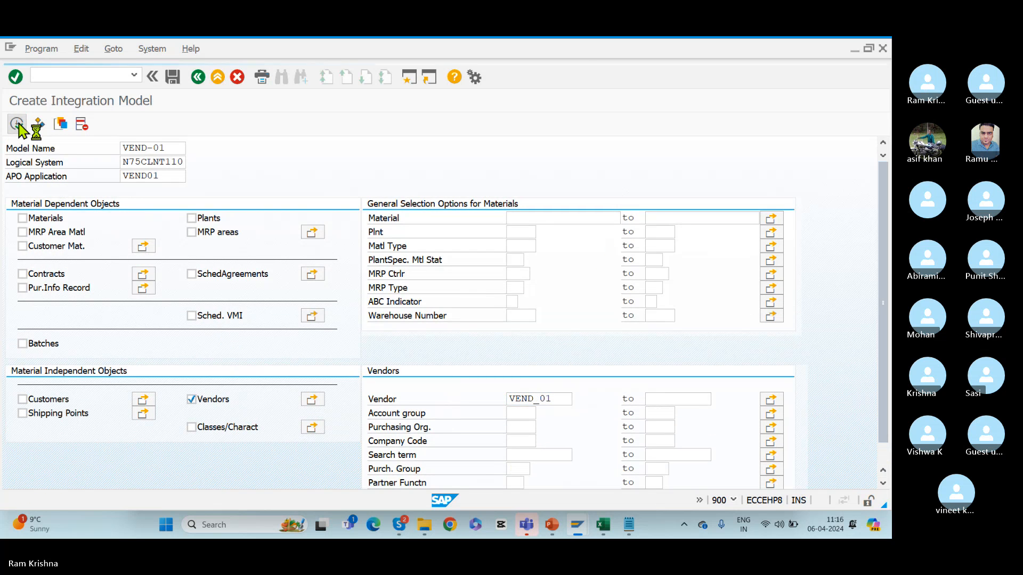
left_click(92, 198)
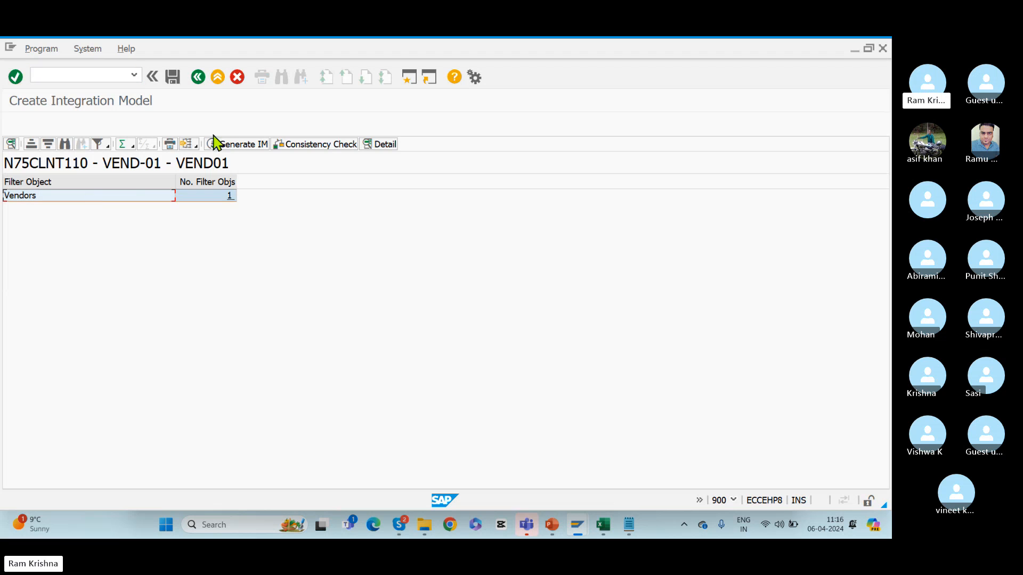
left_click(236, 145)
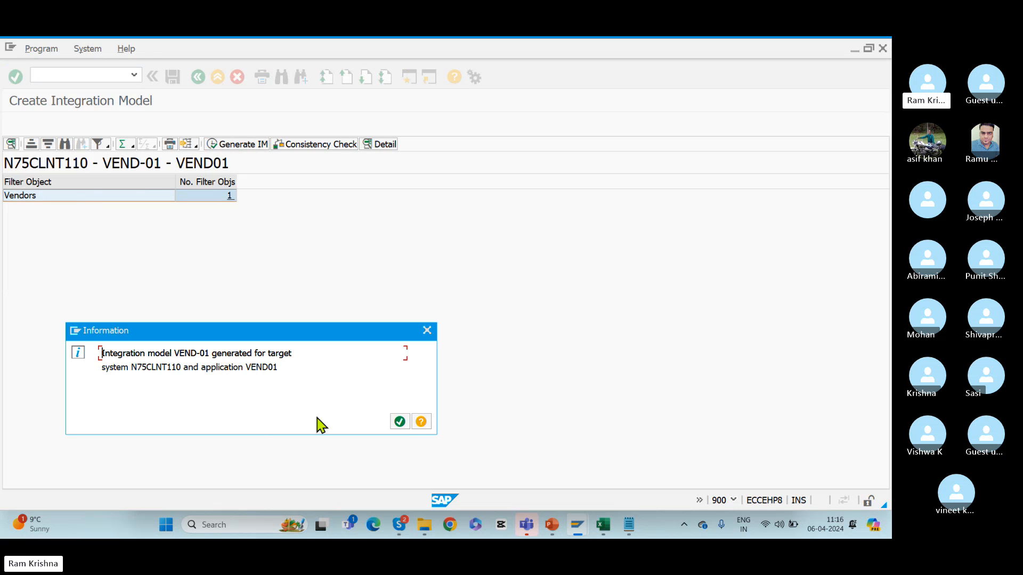
left_click(400, 422)
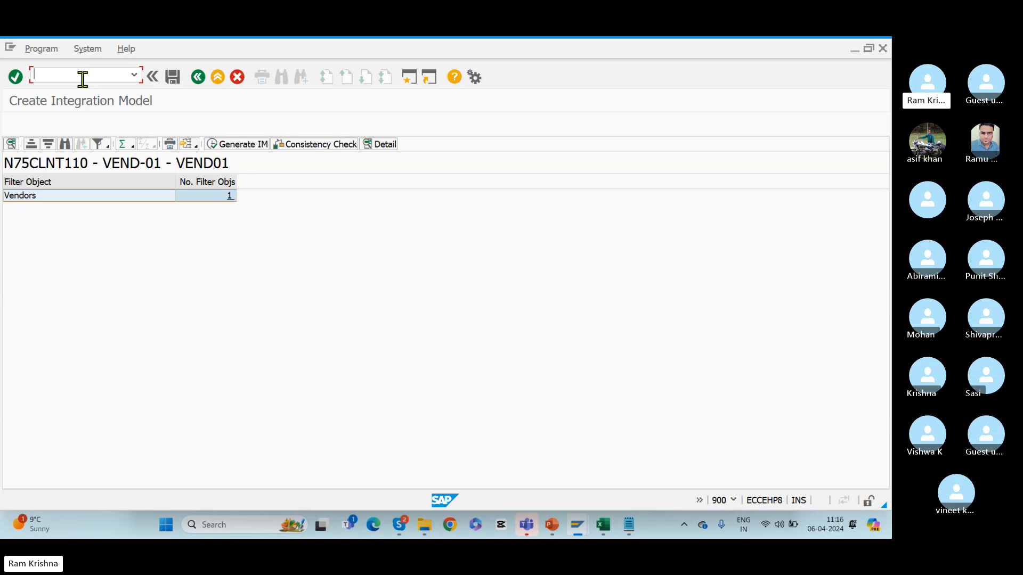
Open transaction CFM2, run the selection for model VEND-01, and display the VEND01 application's model version.
type("/ncfm2")
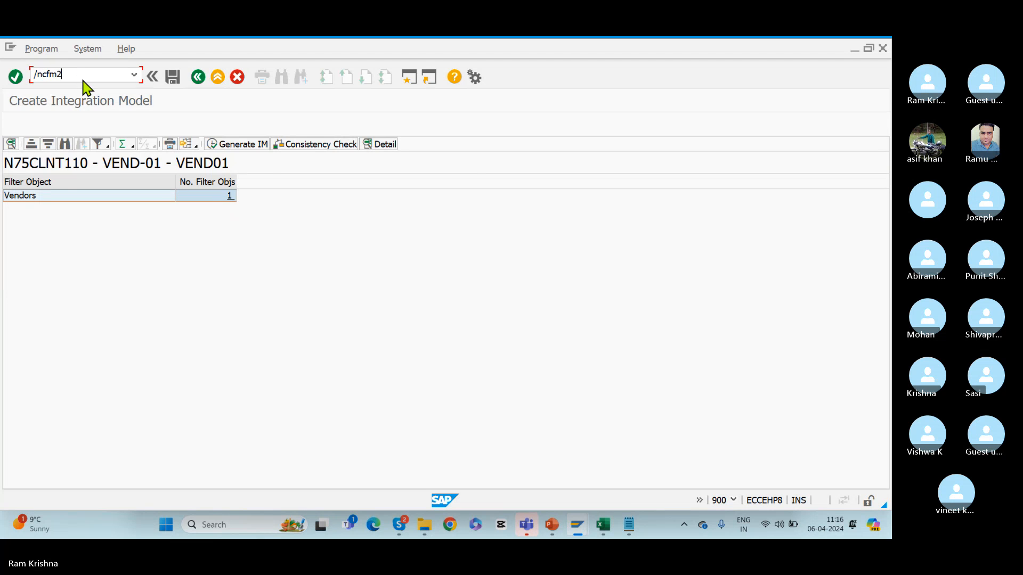
key("Return")
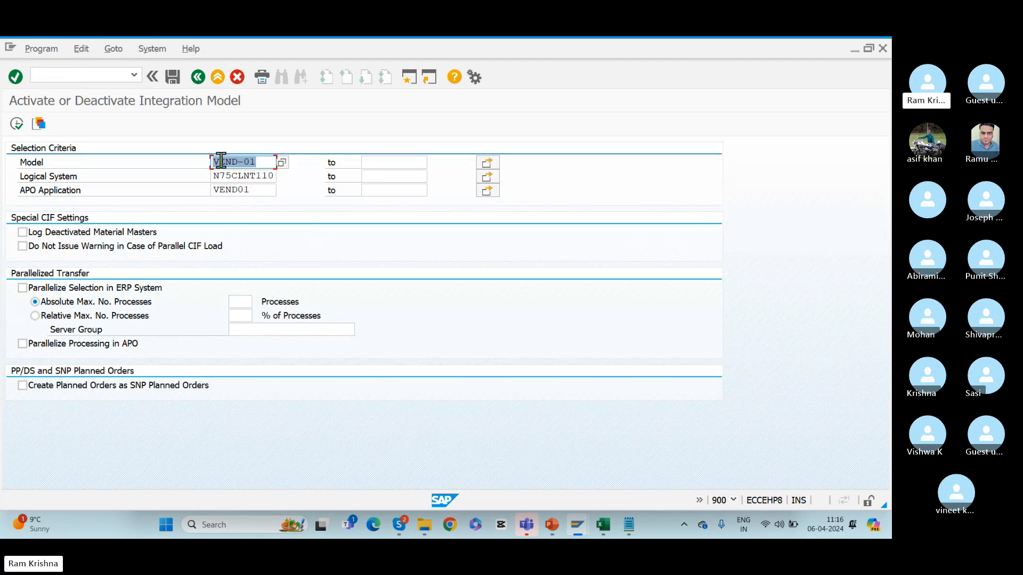
left_click(17, 124)
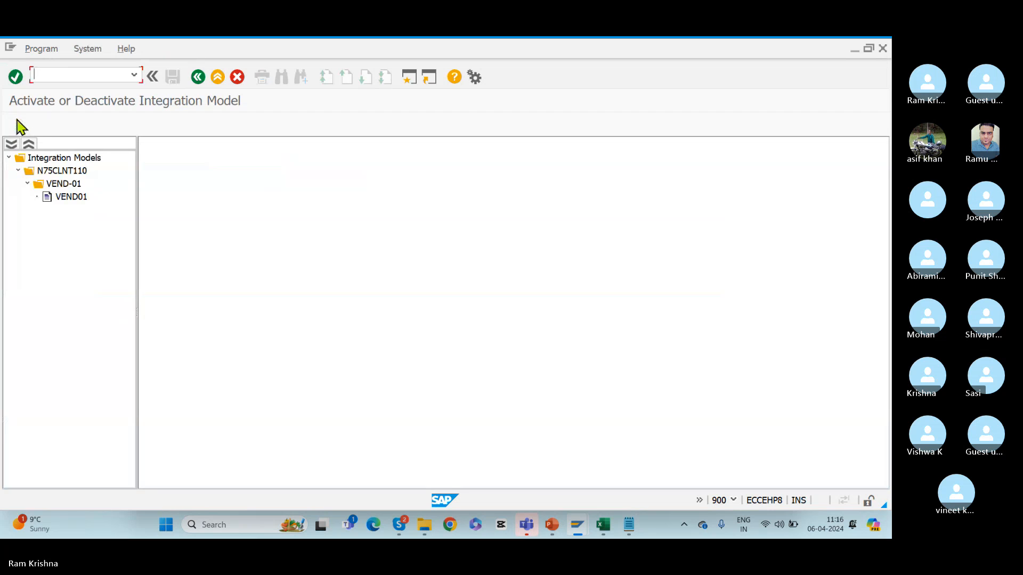
double_click(73, 198)
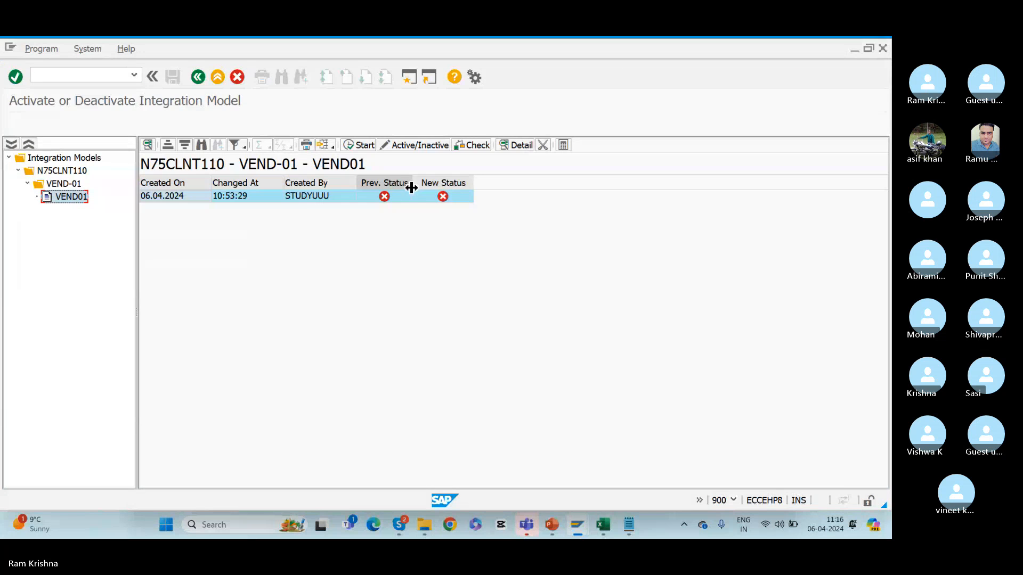
Set the VEND01 model version to active, start the transfer to APO, and branch to the application log.
left_click(442, 197)
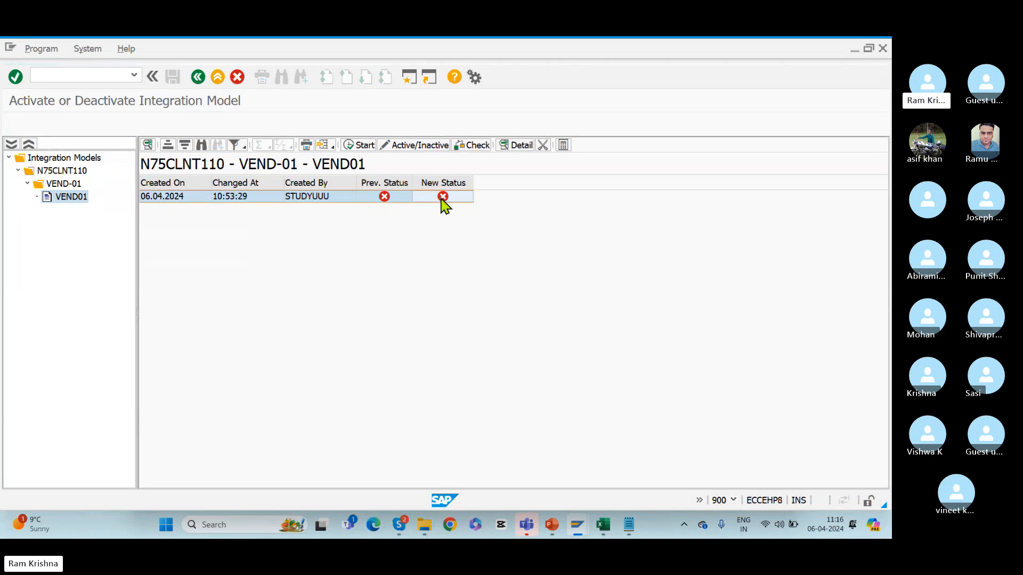
left_click(171, 200)
left_click(356, 152)
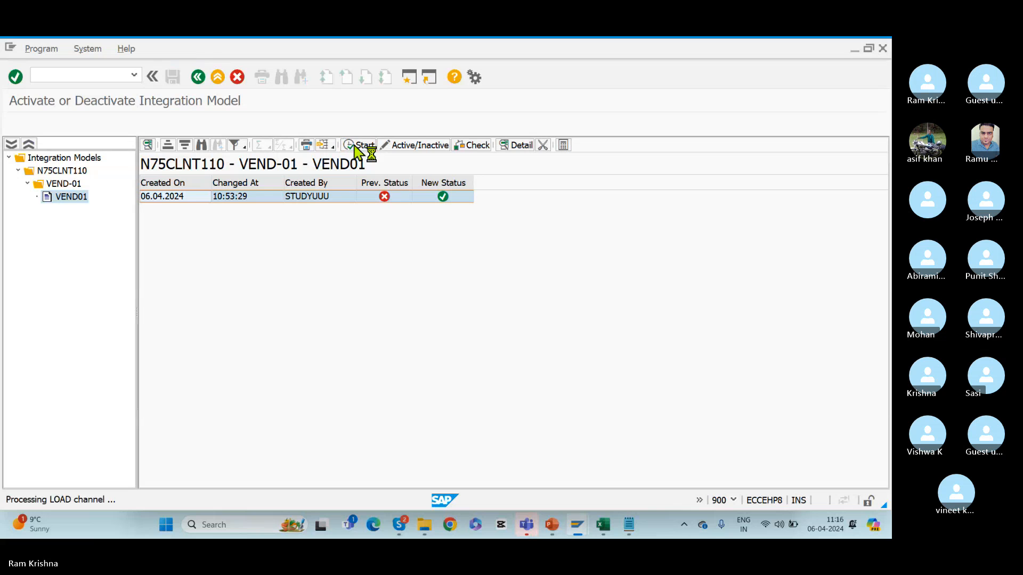
left_click(354, 300)
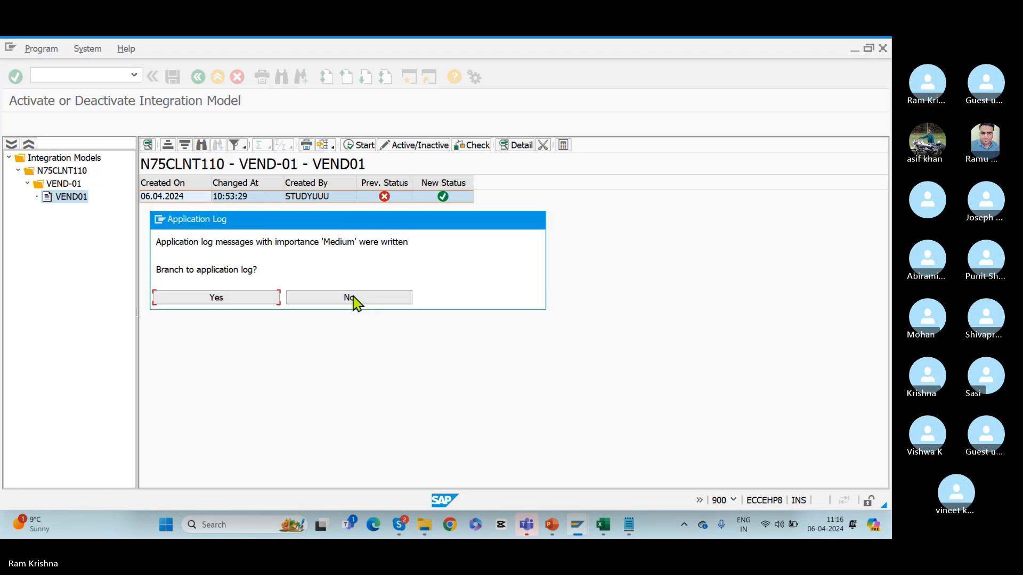
left_click(267, 303)
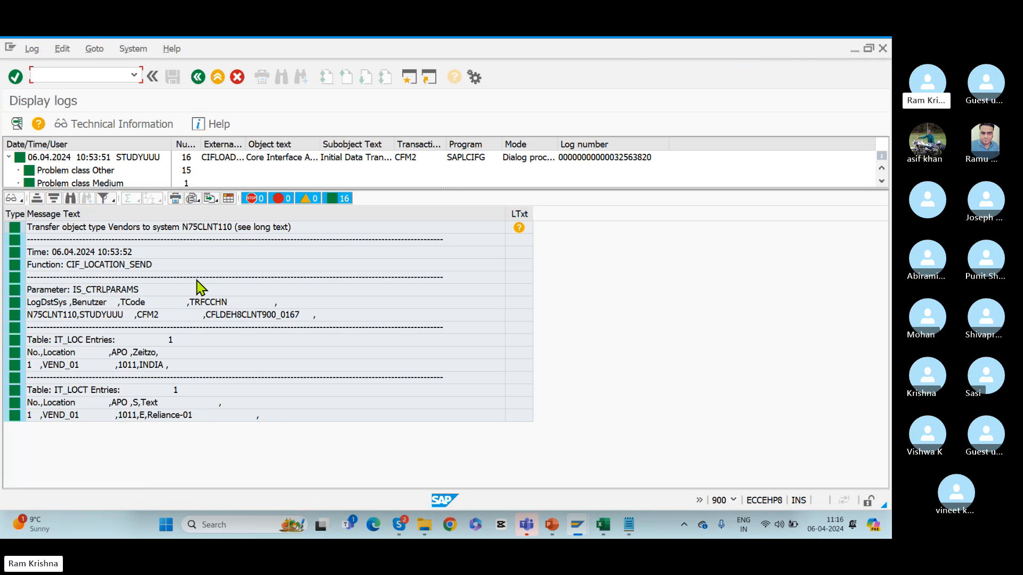
Switch to the APO session in client 110 and open the business partner maintenance transaction BP.
key("alt+Tab")
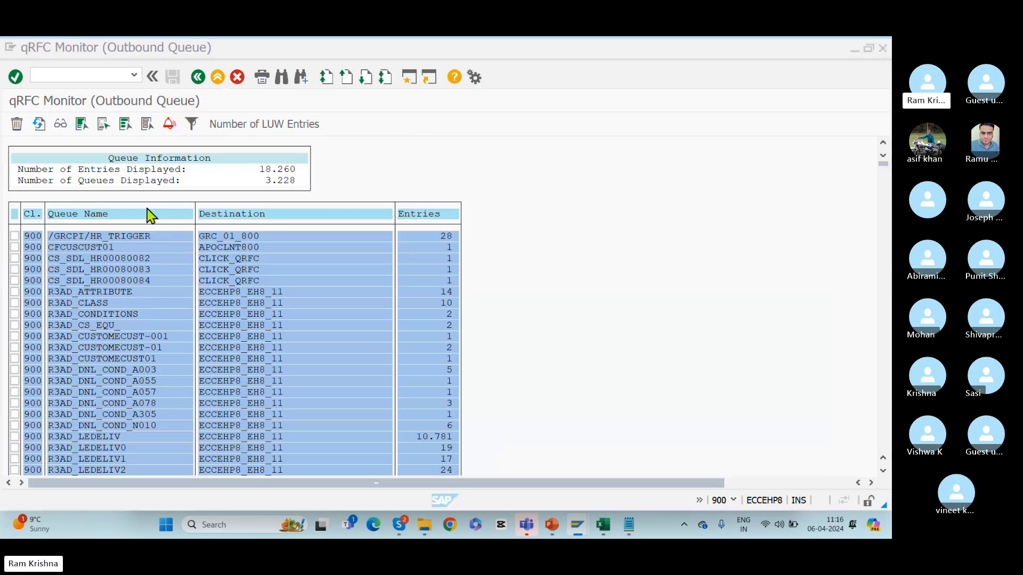
key("alt+Tab")
key("alt+Tab")
key("Tab")
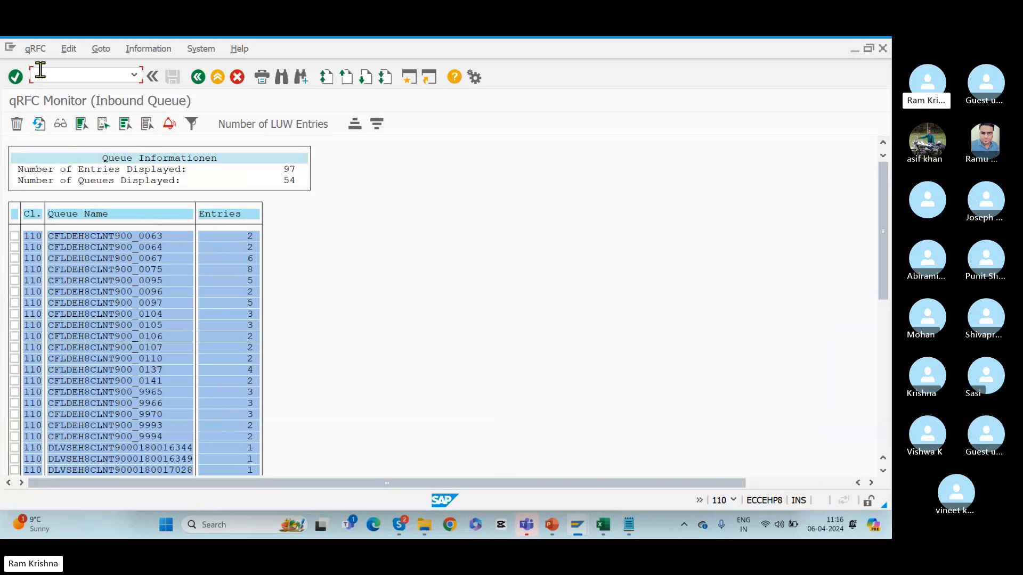
type("/n")
key("Return")
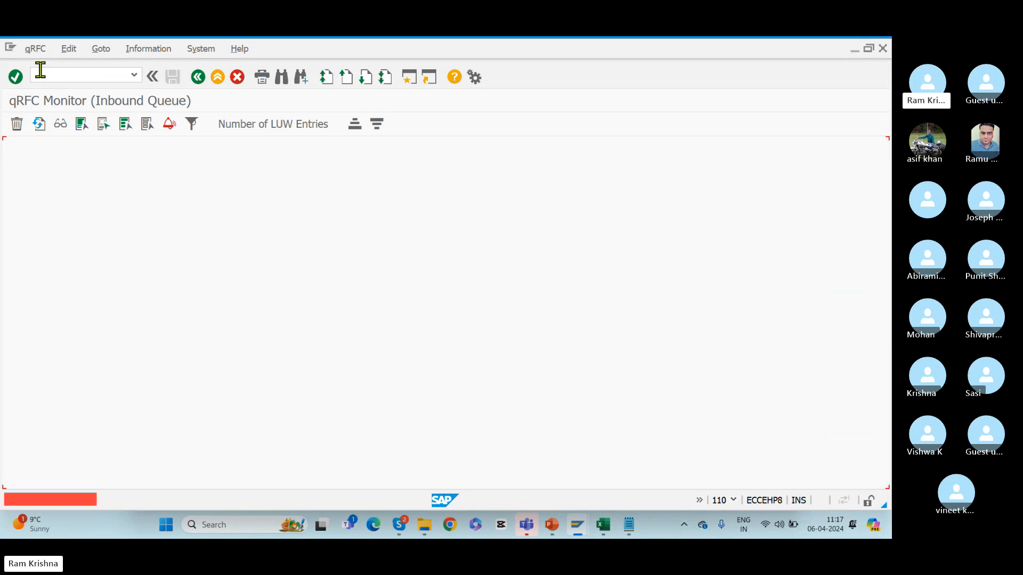
left_click(64, 74)
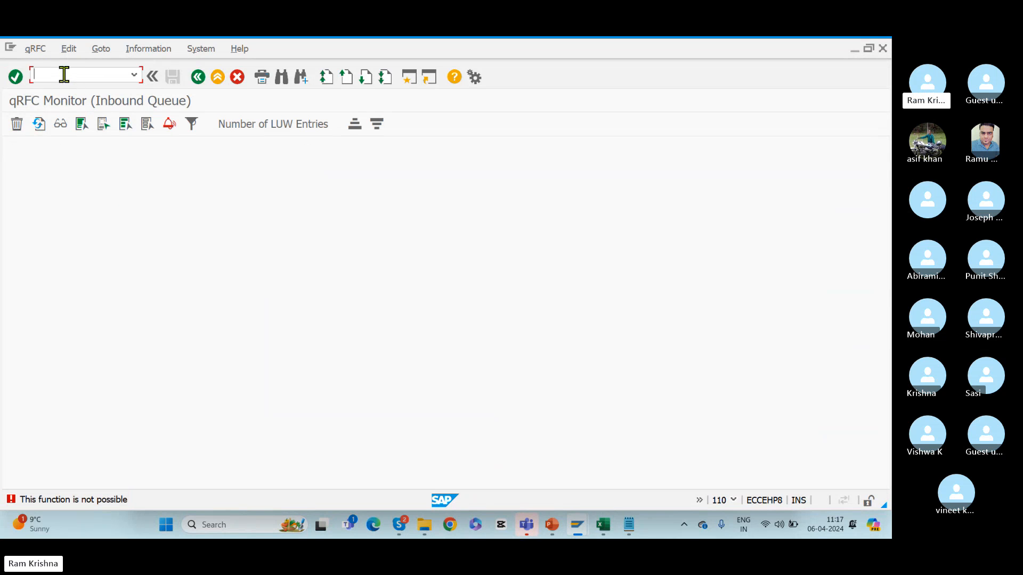
type("/nbp")
key("Return")
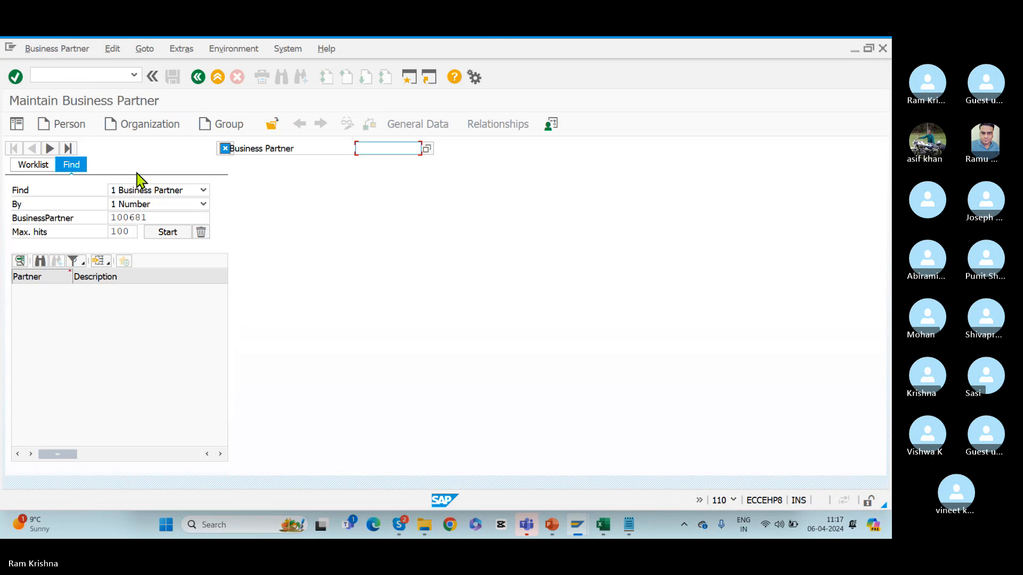
Find the business partner numbered VEND_01 and open its record from the results.
double_click(164, 218)
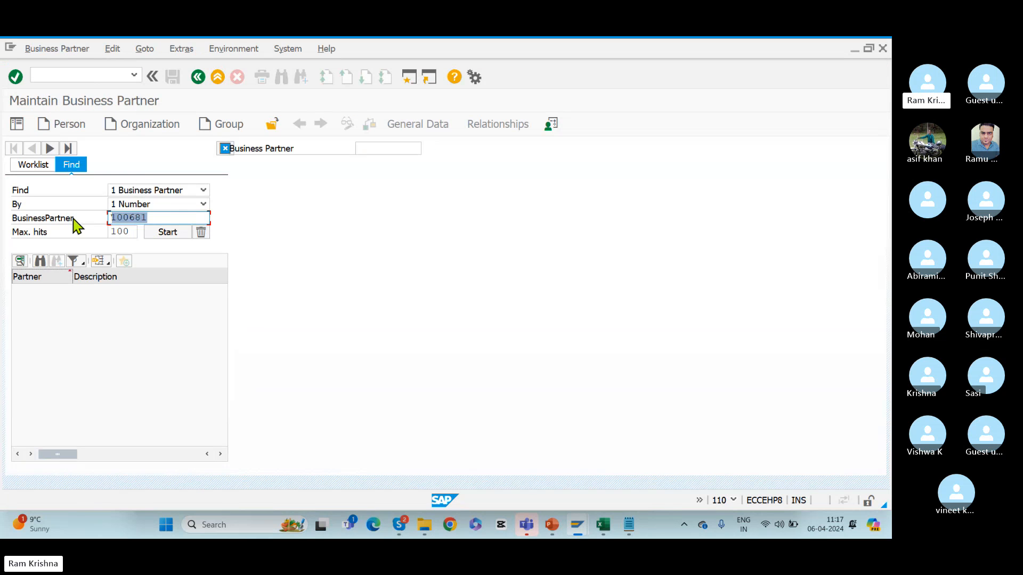
type("VEND_01")
key("Return")
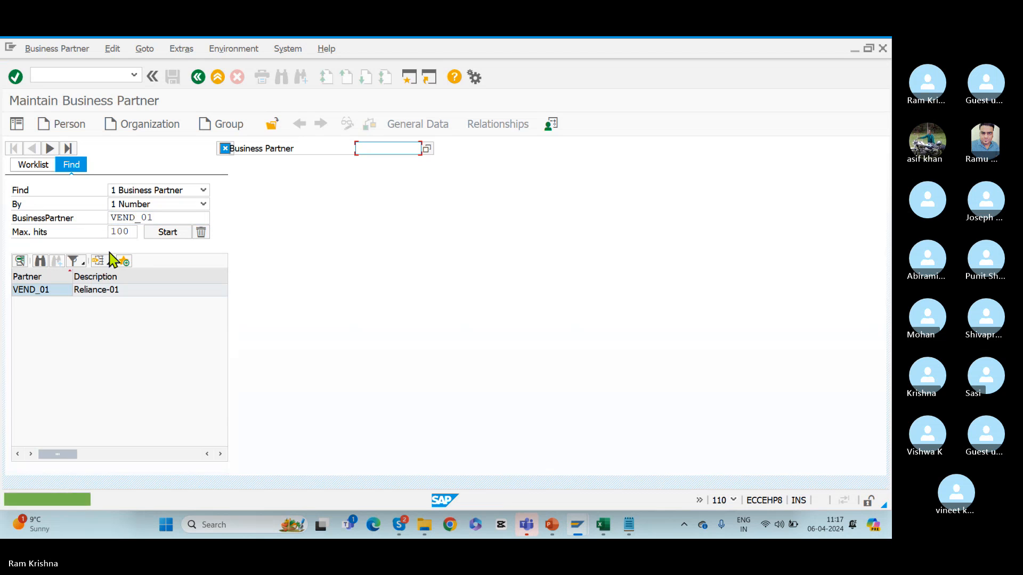
left_click(45, 292)
double_click(42, 293)
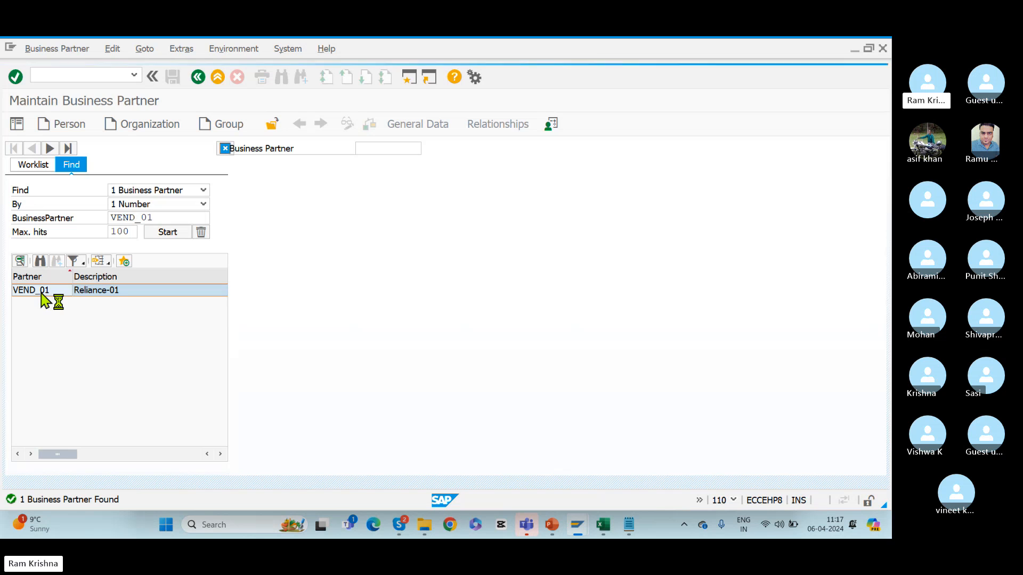
Examine the ID type of the vendor entry in VEND_01's identification numbers.
left_click_drag(161, 218, 69, 226)
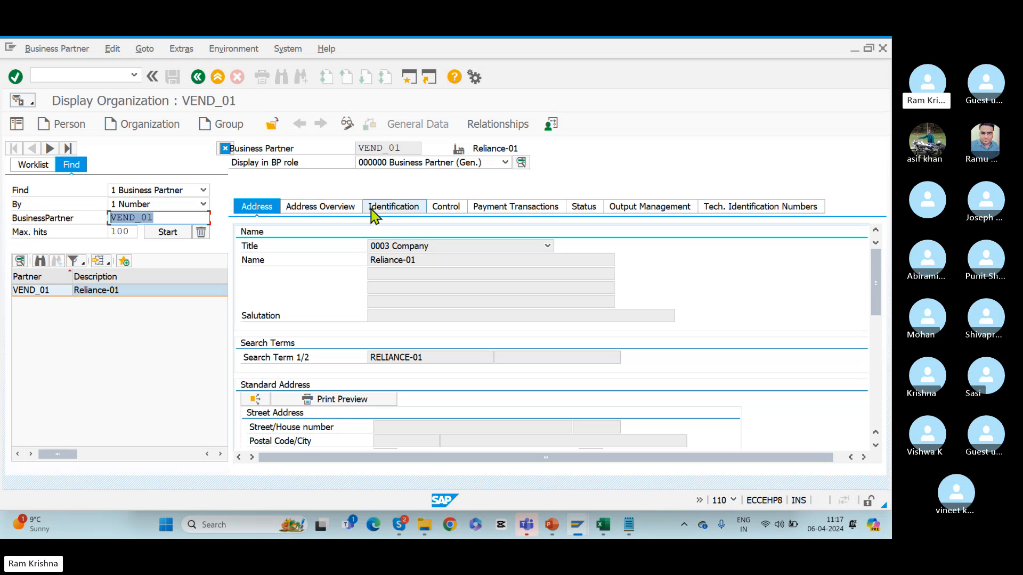
left_click(397, 212)
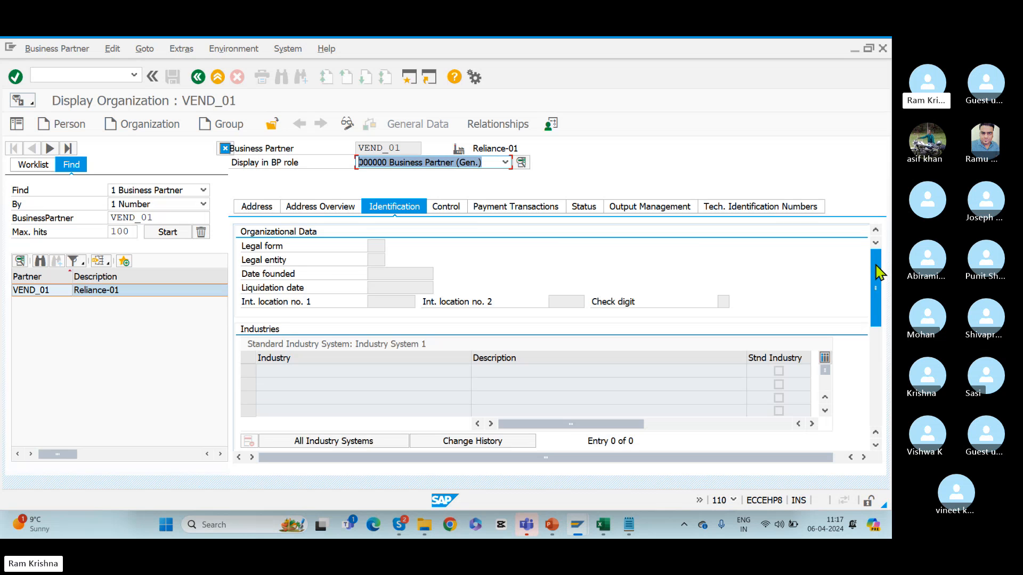
left_click_drag(875, 267, 874, 343)
scroll(872, 338, "up", 2)
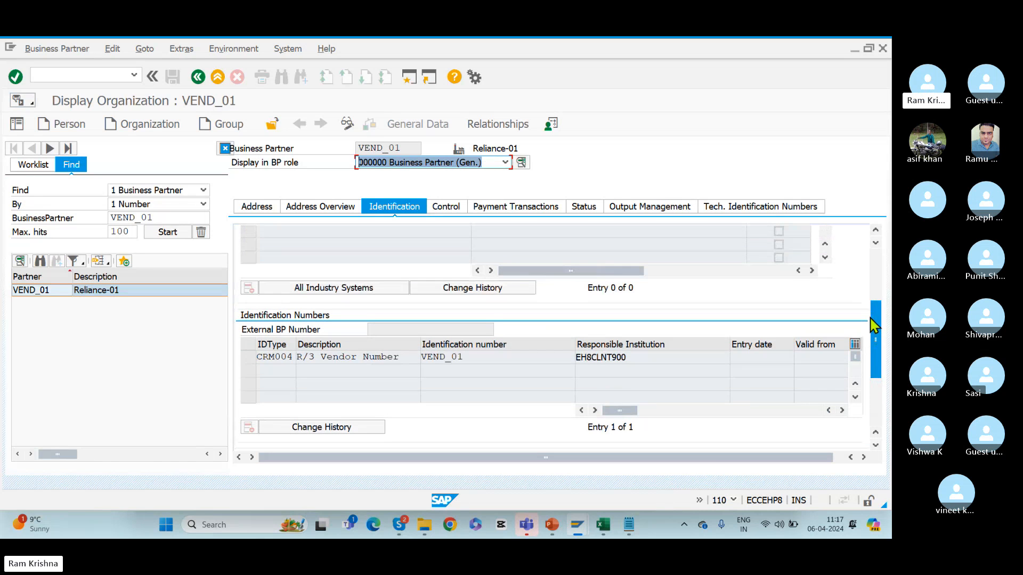
left_click(259, 358)
left_click_drag(259, 358, 296, 357)
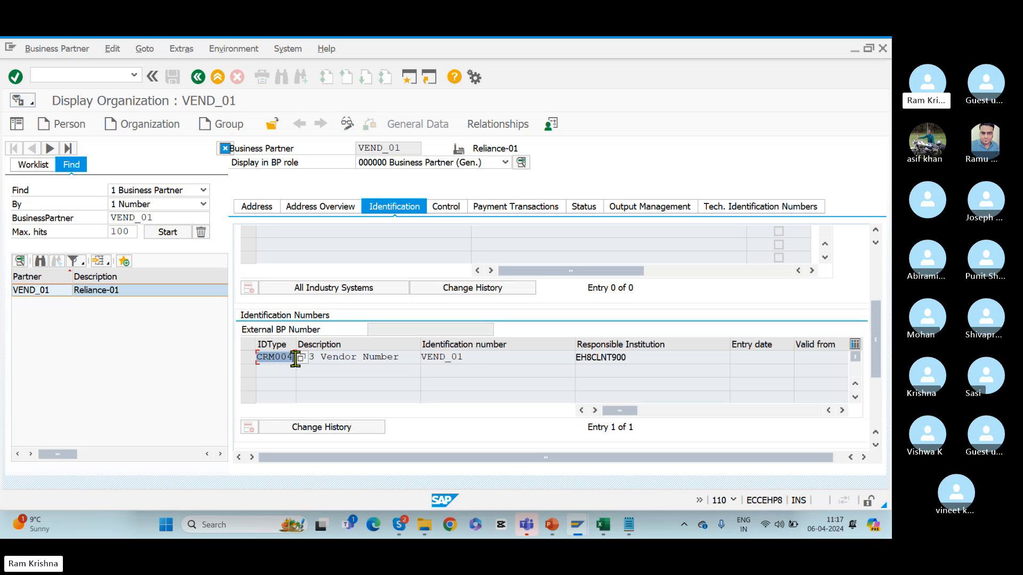
Switch to Presentation2.pptx in PowerPoint, review the vendor ID type on the Business Partner slide, and return to the SAP business partner record.
left_click(552, 525)
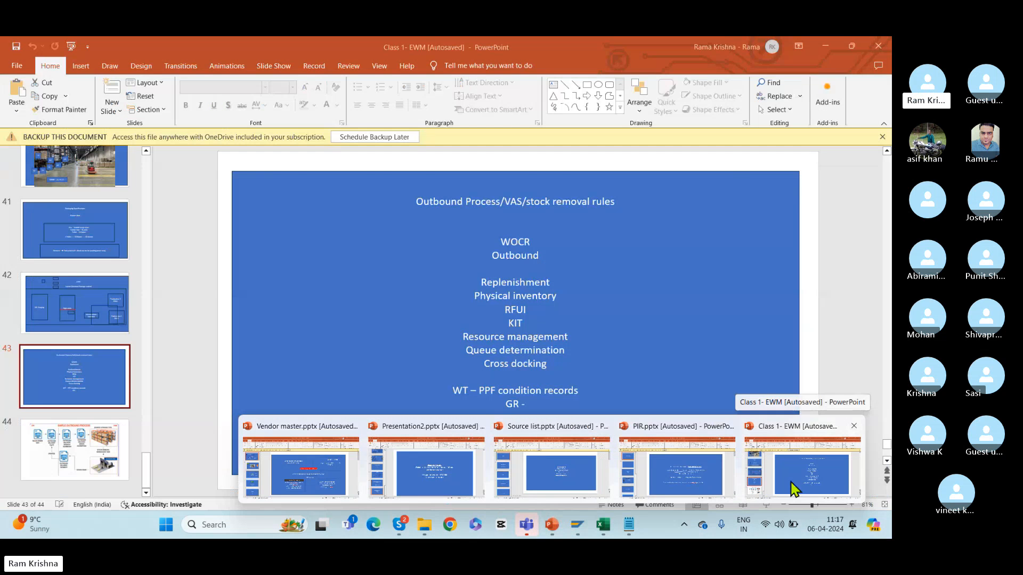
mouse_move(701, 475)
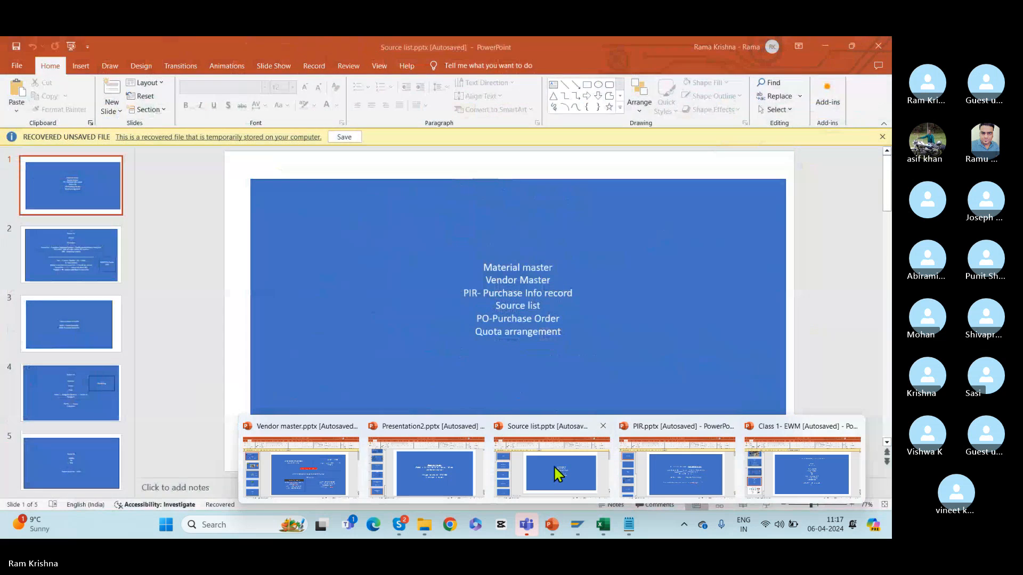
left_click(473, 473)
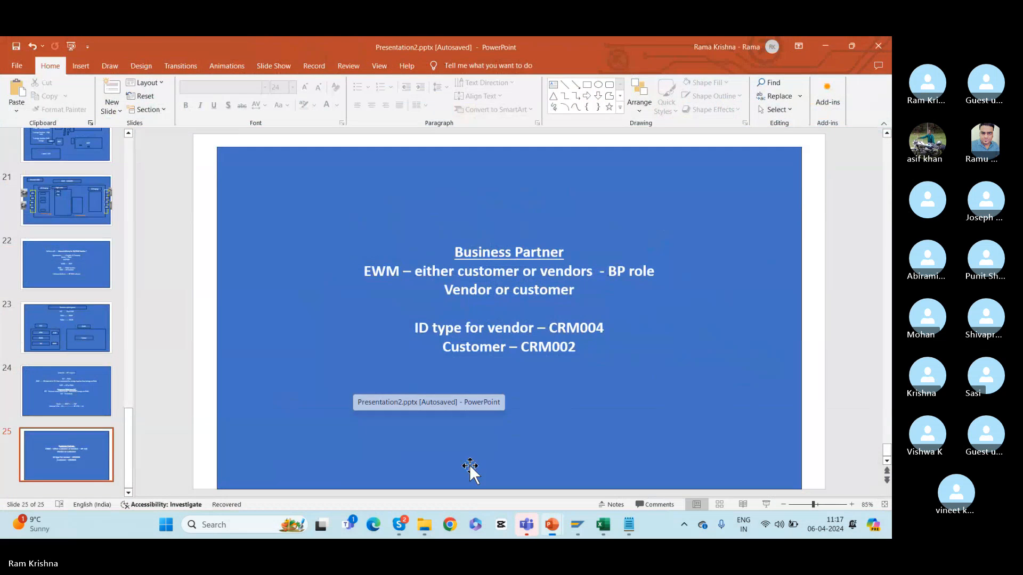
left_click_drag(489, 329, 536, 330)
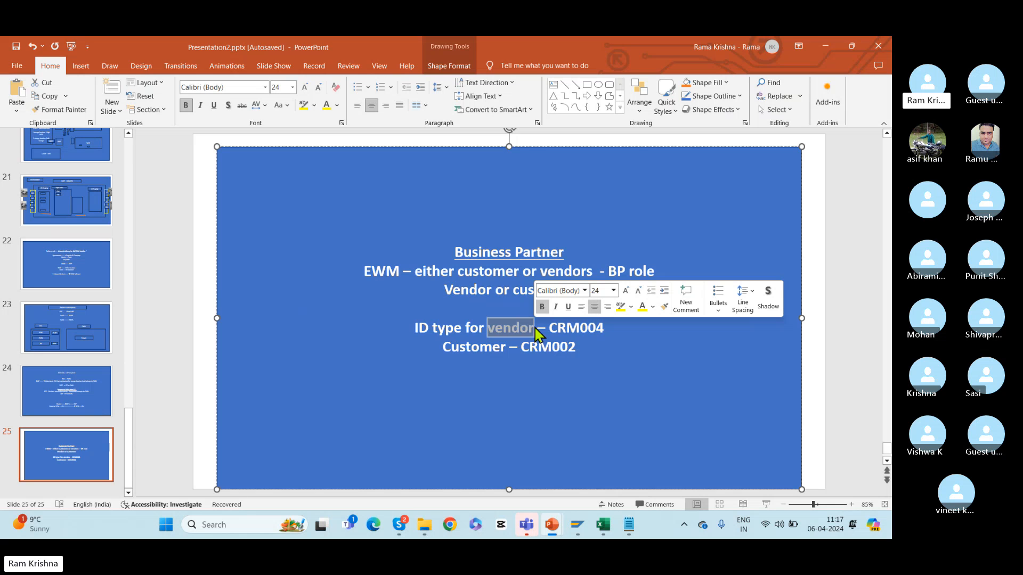
left_click(549, 330)
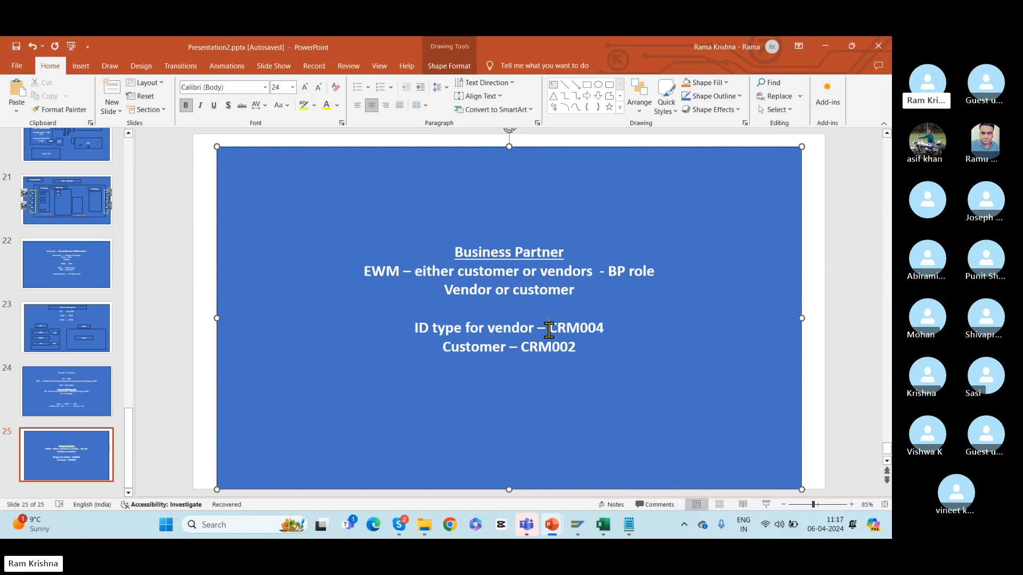
left_click_drag(549, 329, 609, 328)
key("alt+Tab")
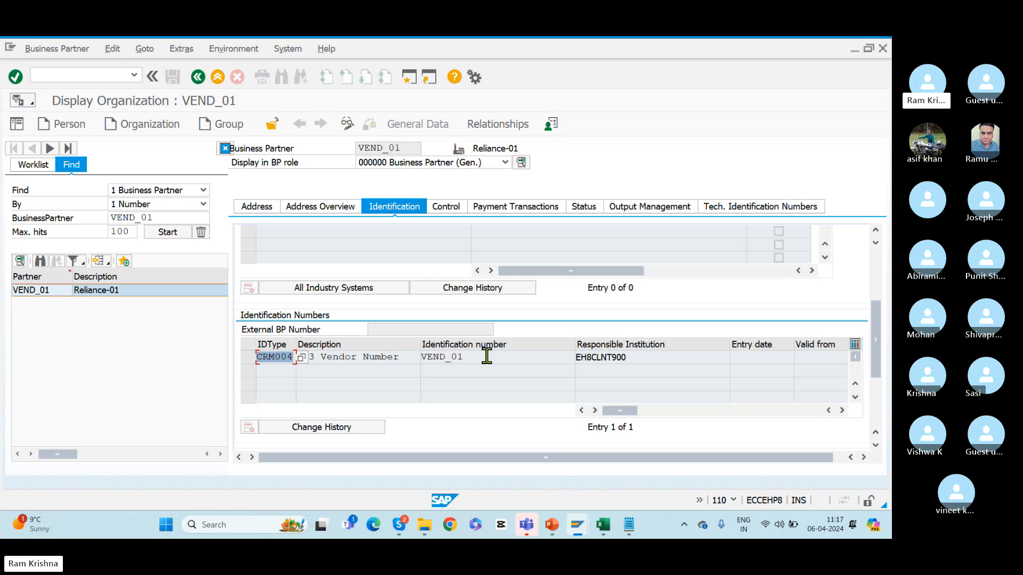
Compare the vendor entry's identification number and responsible institution with the business partner number used in the search.
left_click_drag(487, 356, 394, 361)
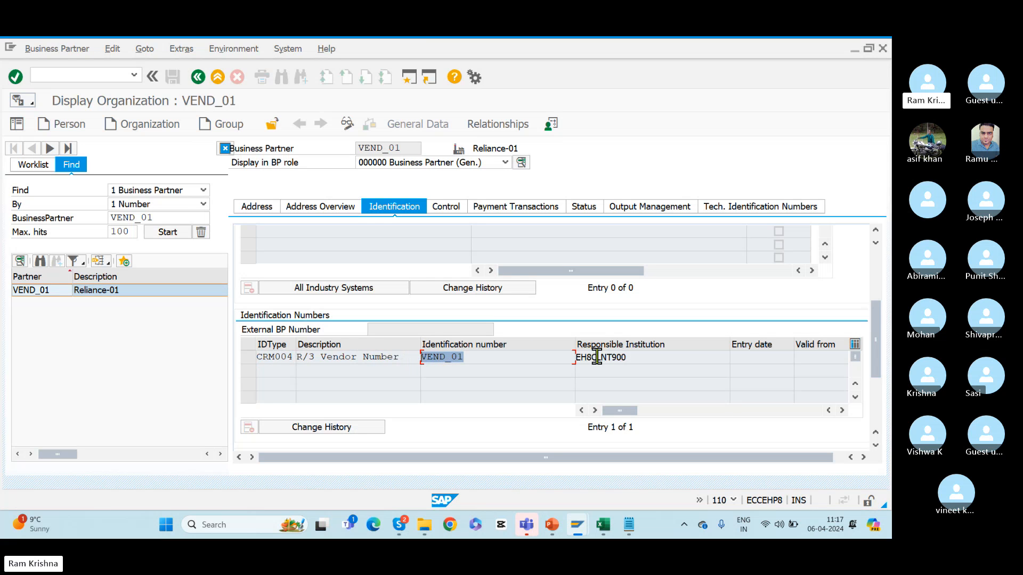
left_click_drag(642, 355, 563, 354)
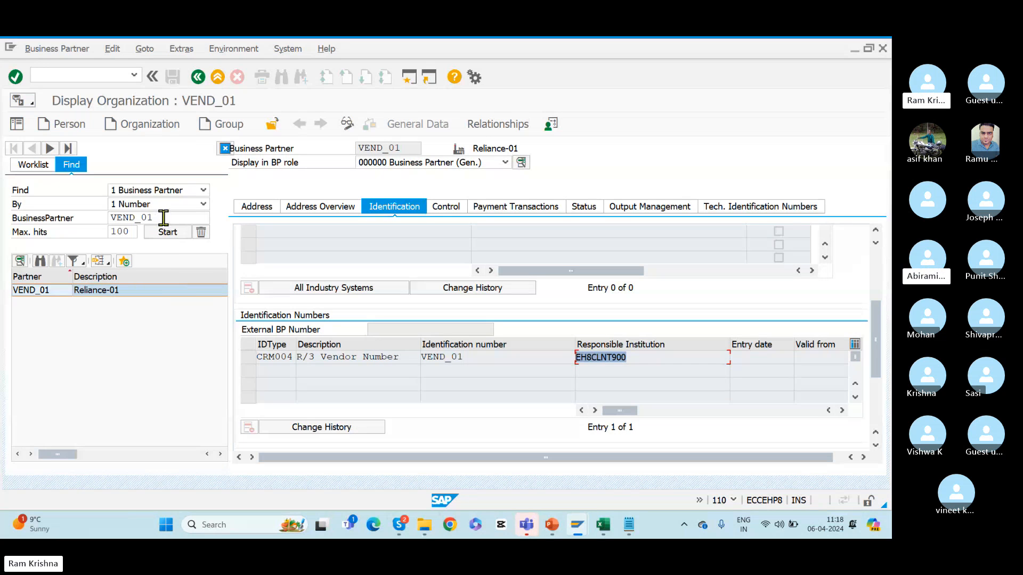
left_click_drag(160, 218, 75, 220)
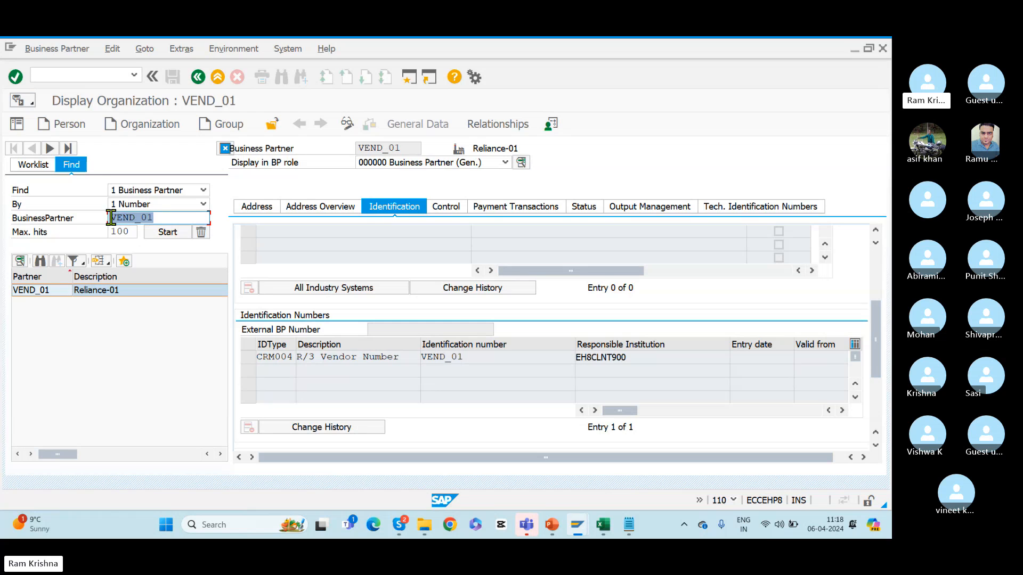
left_click_drag(111, 217, 179, 213)
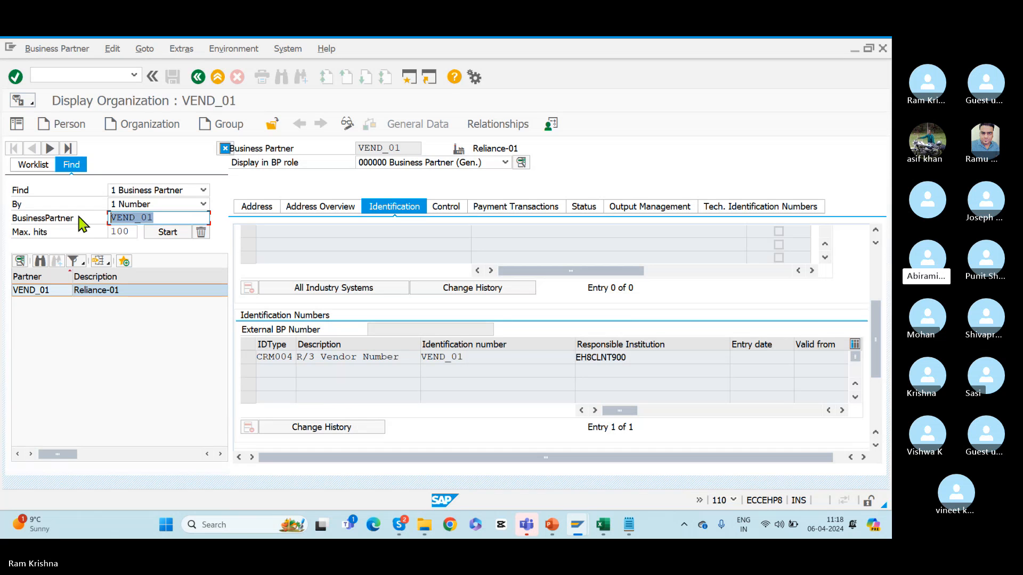
left_click(282, 372)
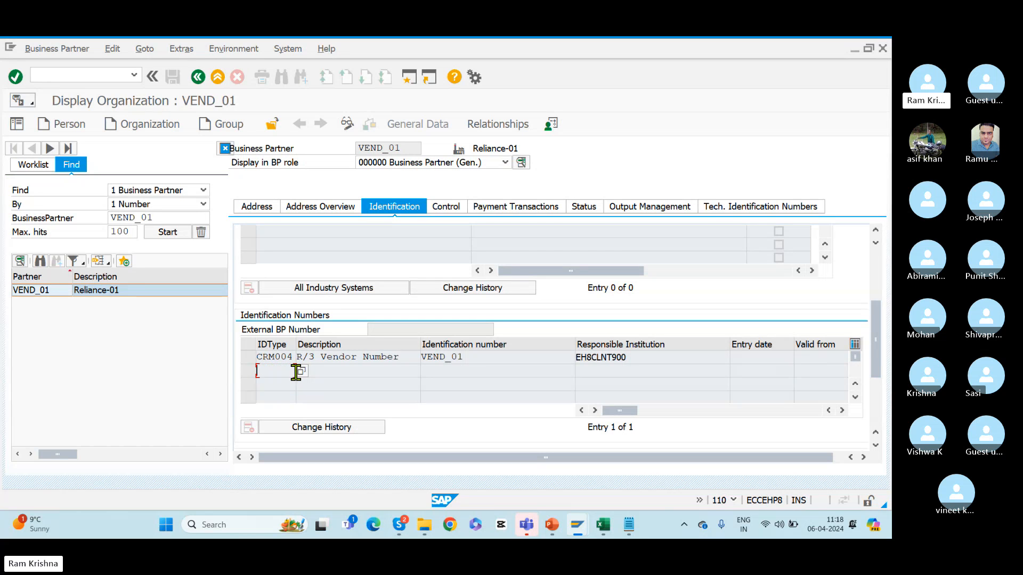
left_click(158, 218)
key("ctrl+c")
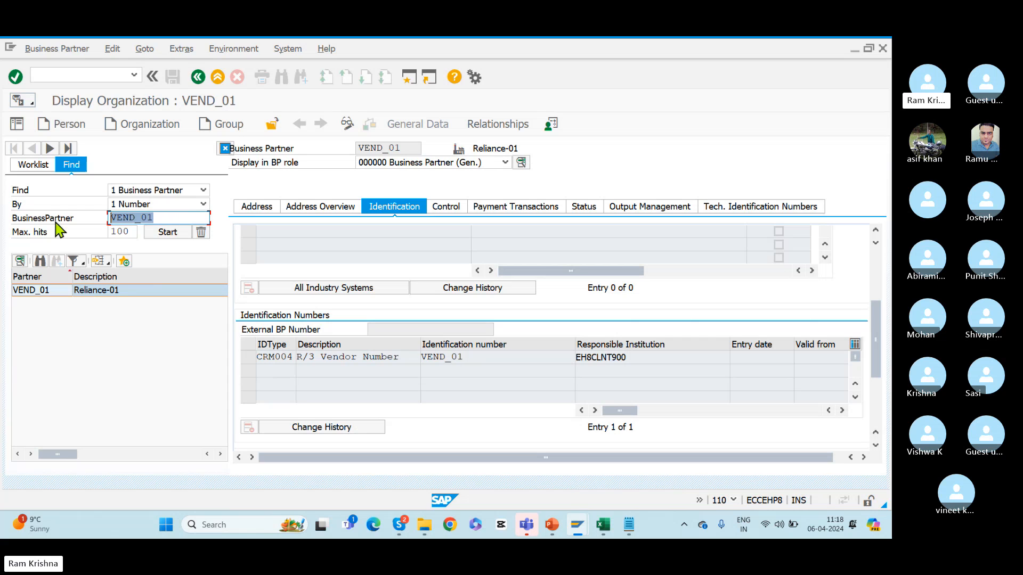
left_click(276, 371)
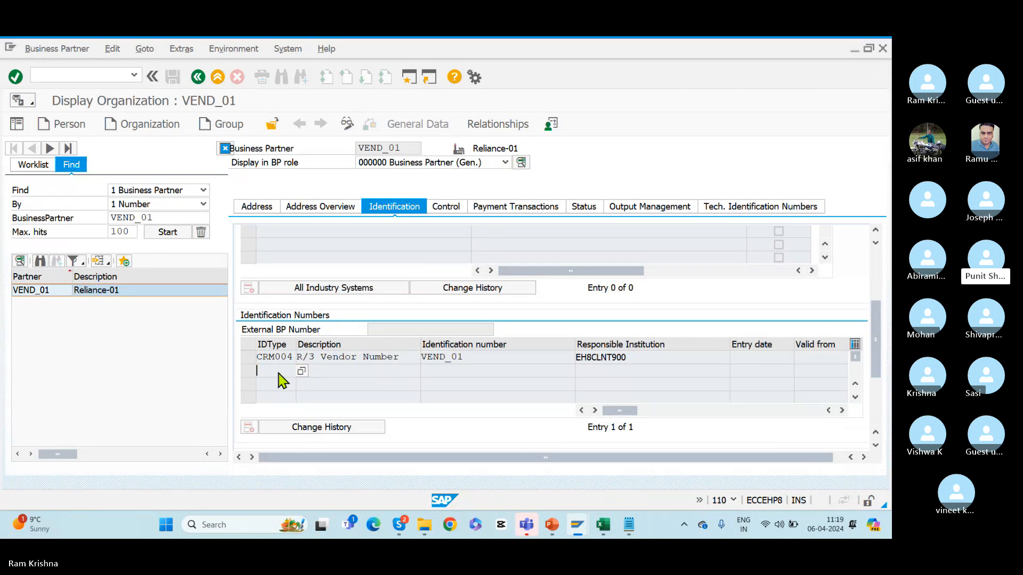
key("alt+Tab")
key("alt+Tab")
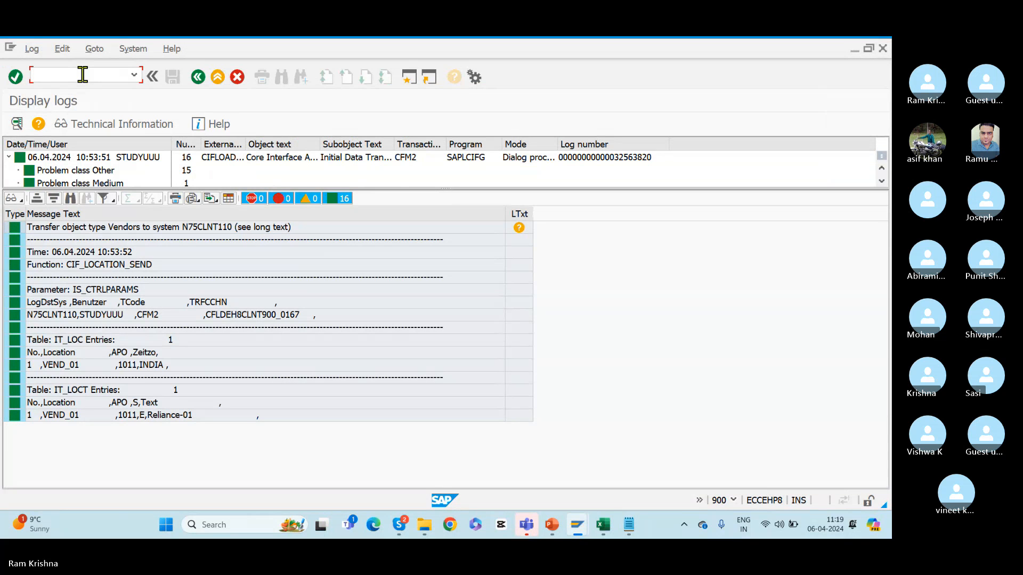
type("/n")
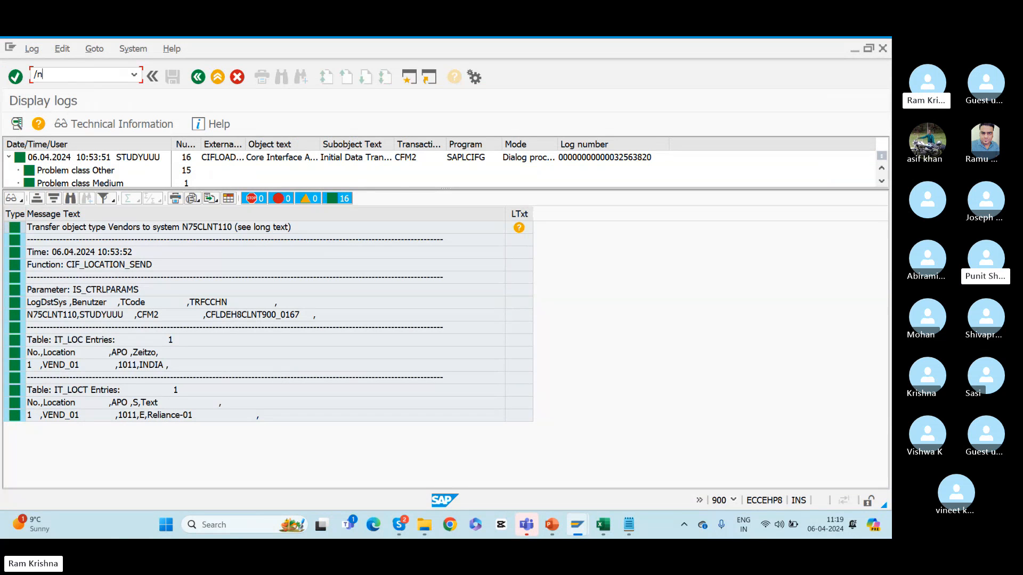
type("xd01")
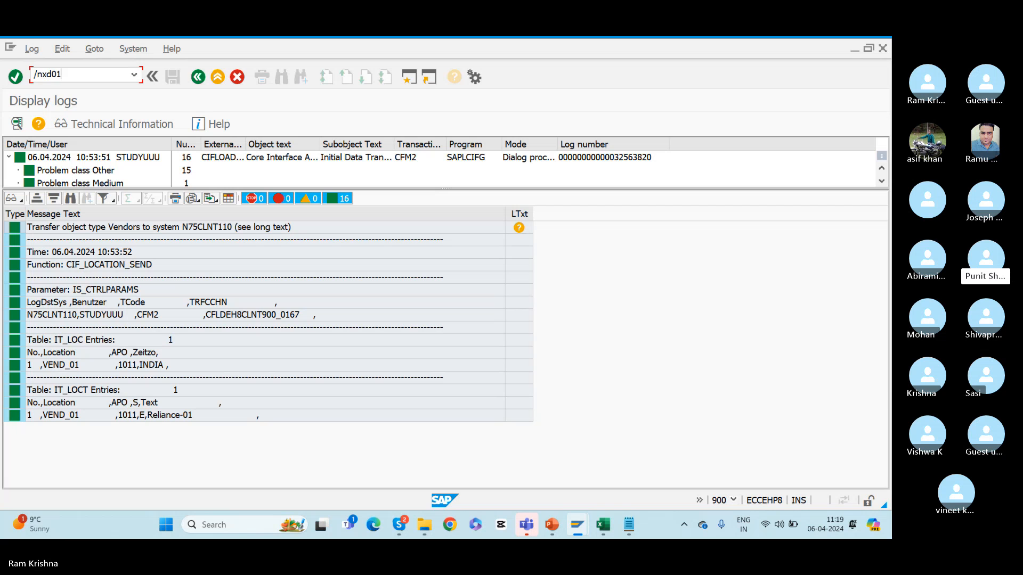
key("Return")
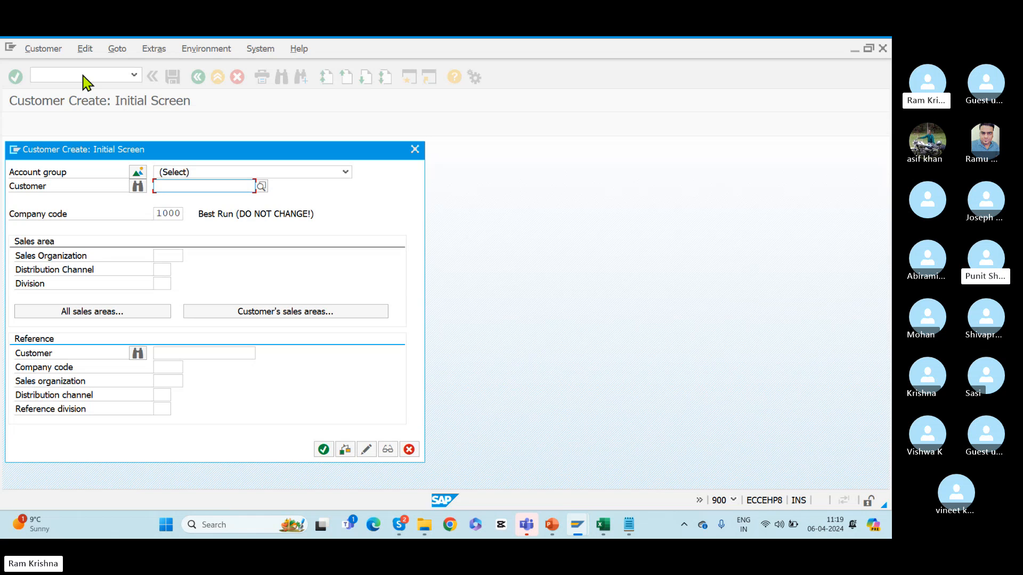
key("alt+Tab")
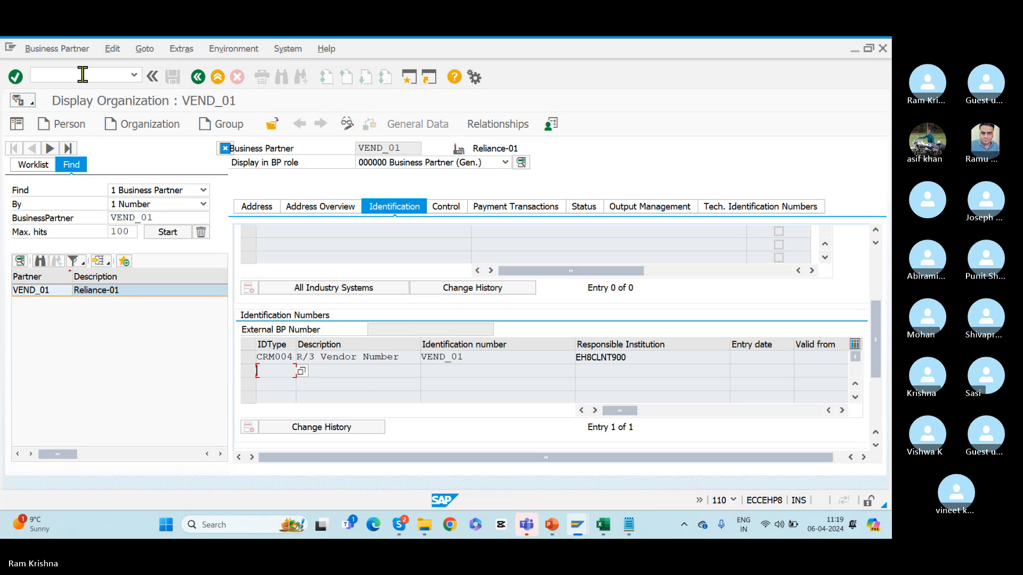
key("alt+Tab")
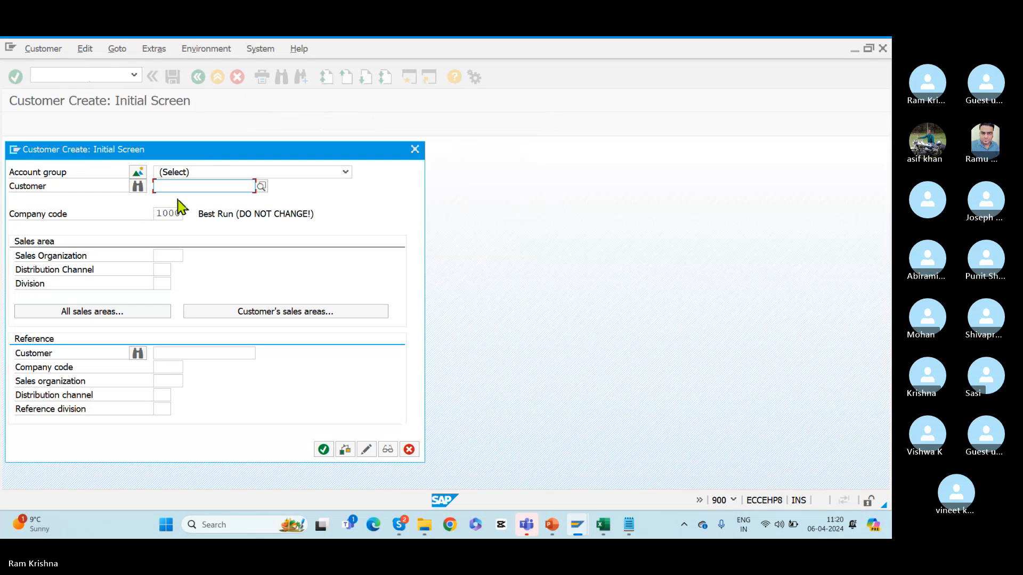
key("alt+Tab")
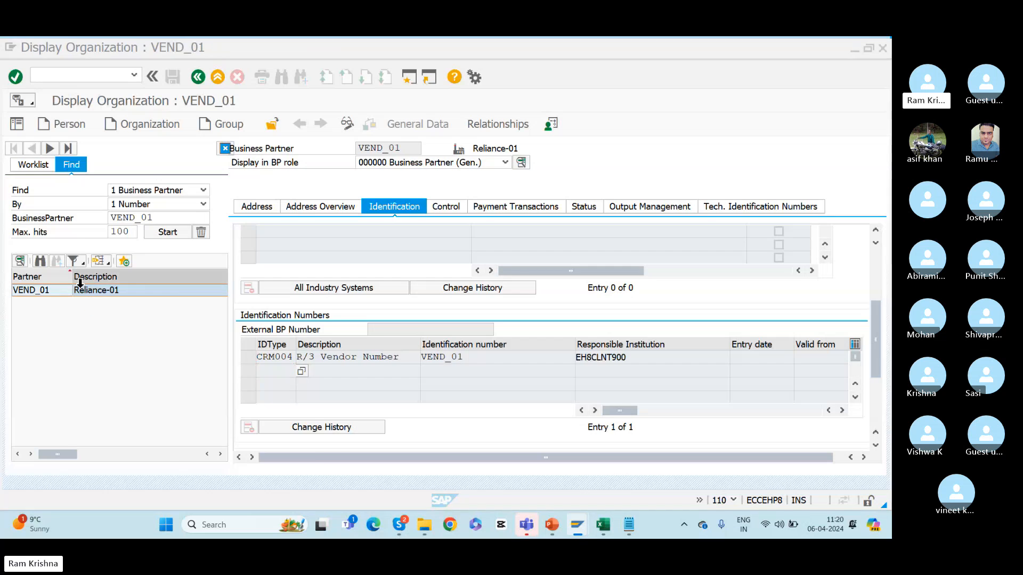
key("alt+Tab")
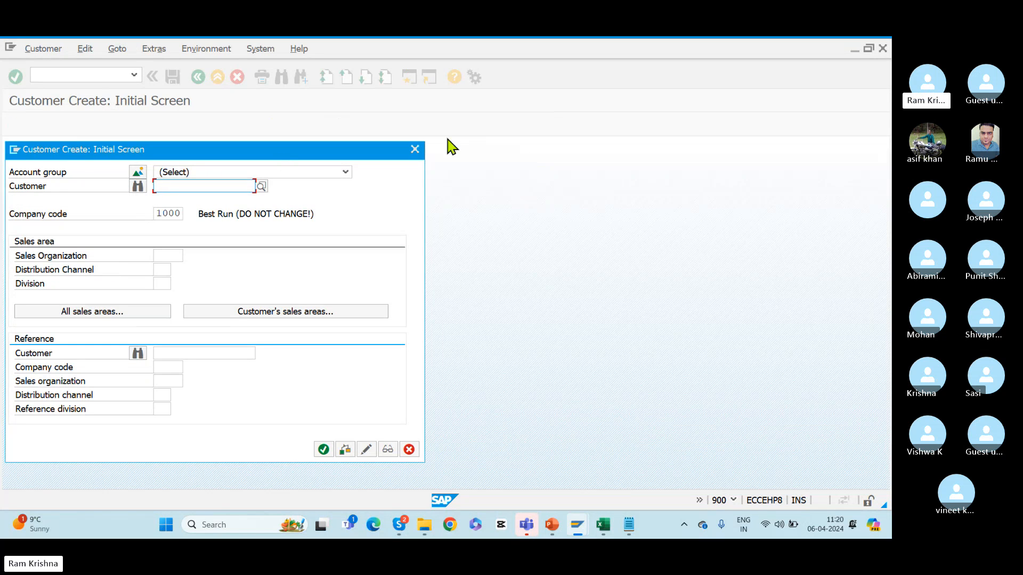
left_click(416, 151)
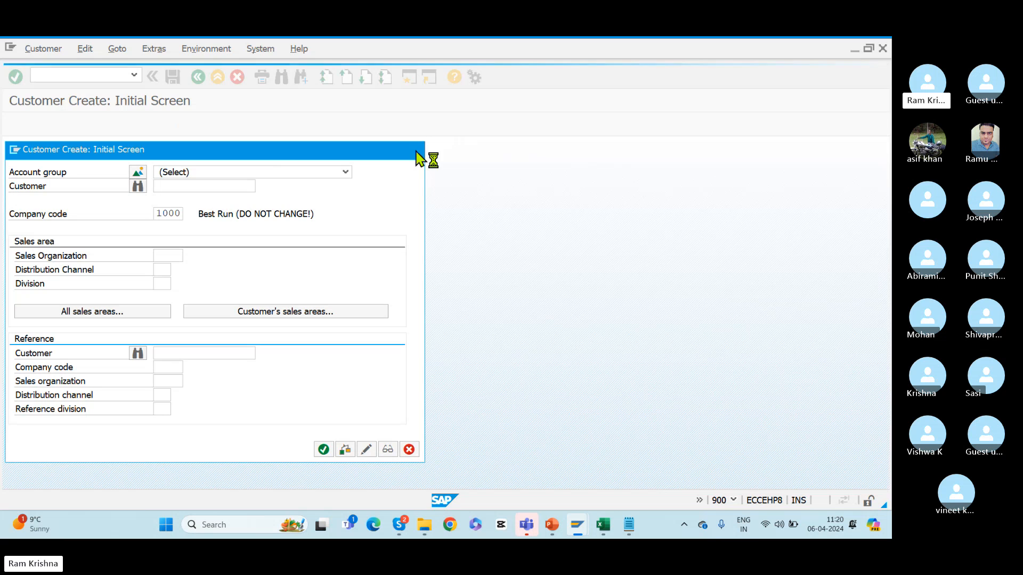
Return to the APO session, put VEND_01 in change mode, and add ID type CRM002 with identification number VEND_01.
key("alt+Tab")
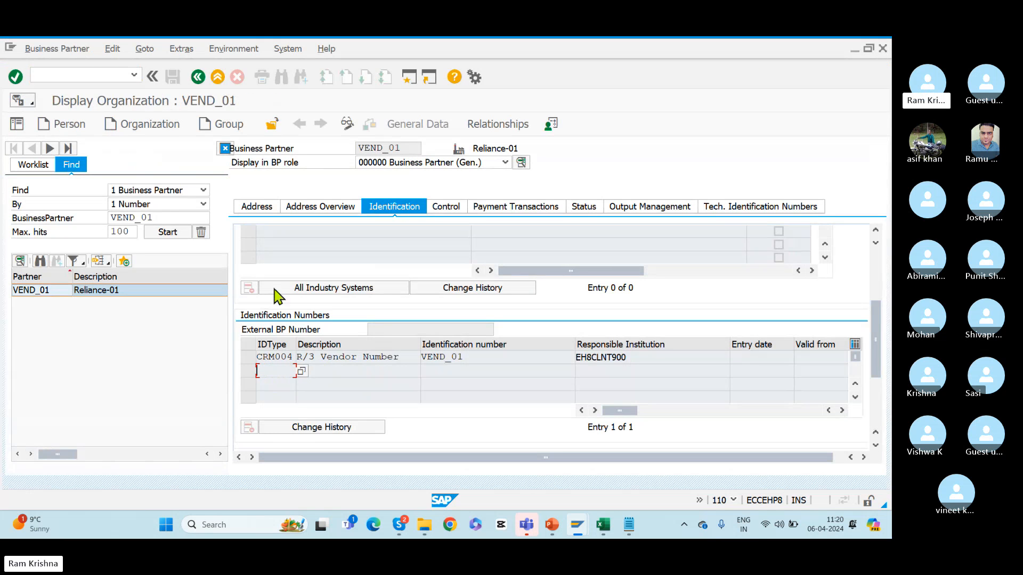
left_click(345, 126)
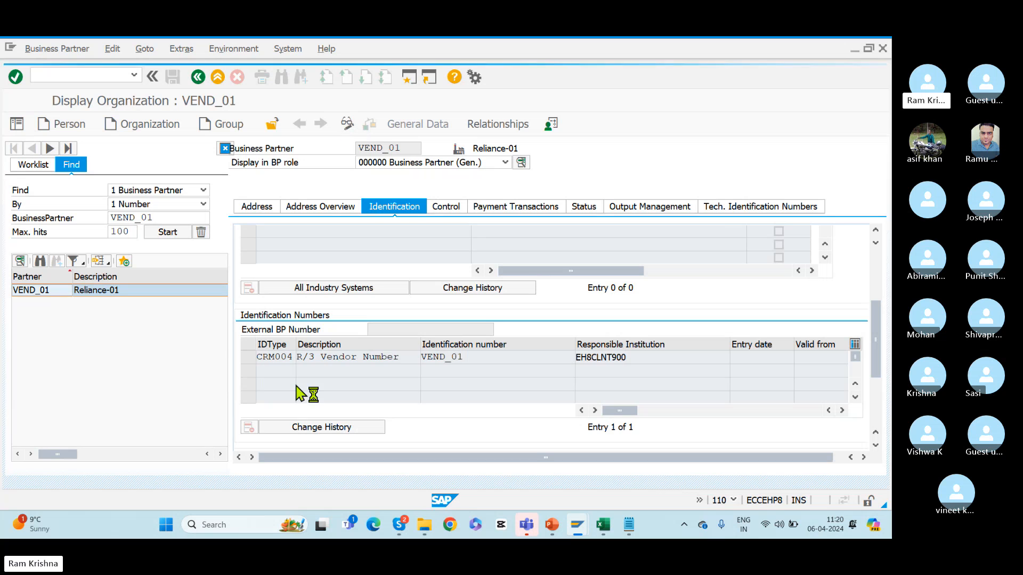
left_click(272, 369)
type("CR")
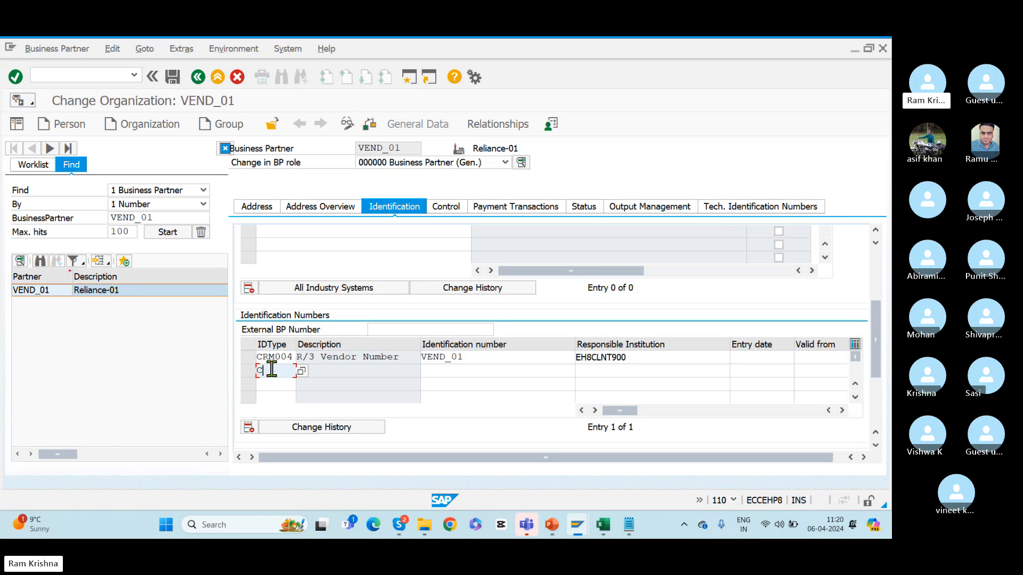
type("M02")
left_click_drag(271, 369, 291, 369)
type("M002")
left_click(461, 357)
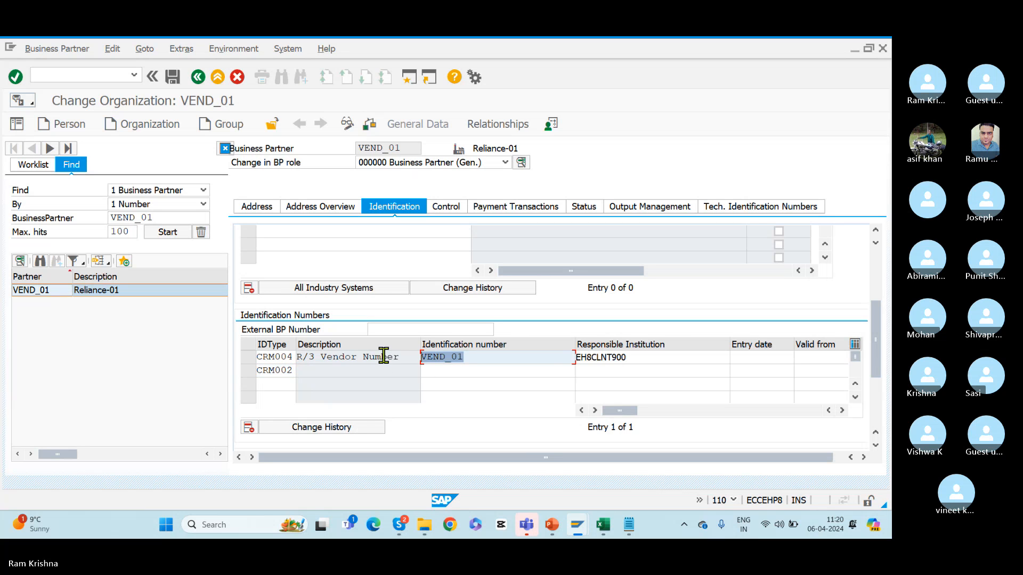
left_click(458, 370)
key("ctrl+v")
key("Return")
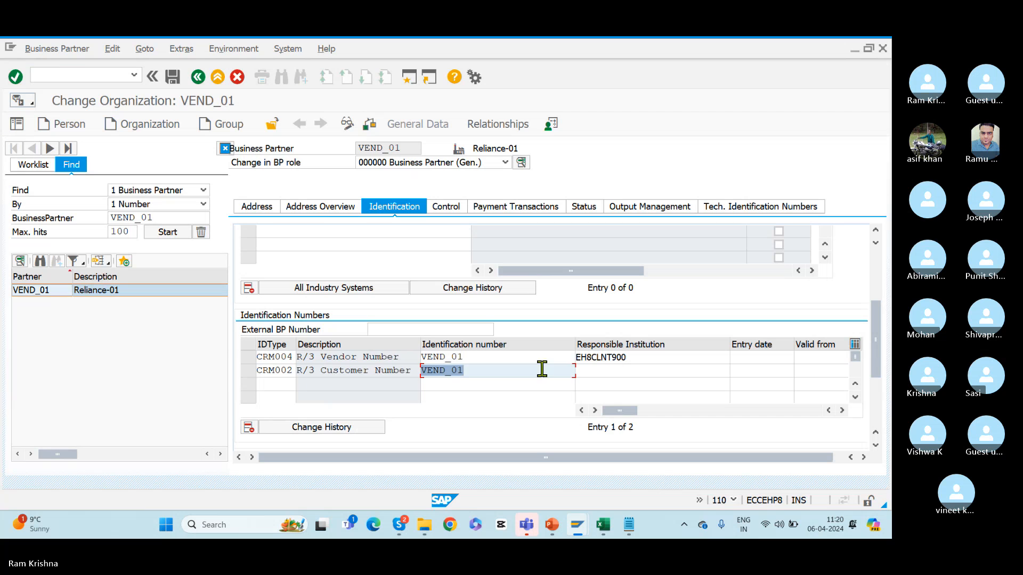
Set the CRM002 entry's responsible institution to EH8CLNT900, save the business partner, and return it to display mode.
left_click(621, 356)
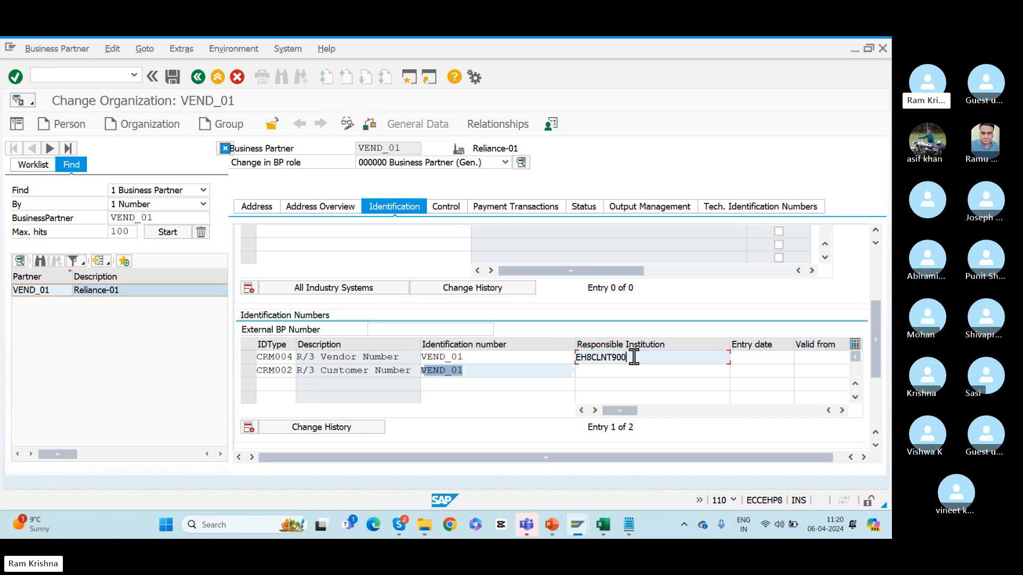
left_click(590, 370)
type("EH8CLNT900")
key("Return")
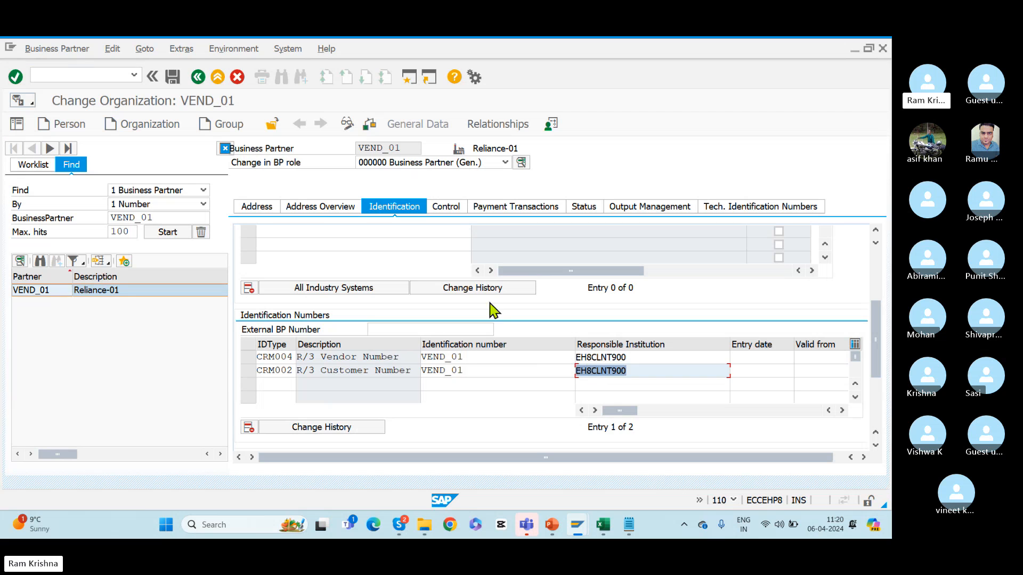
left_click(173, 79)
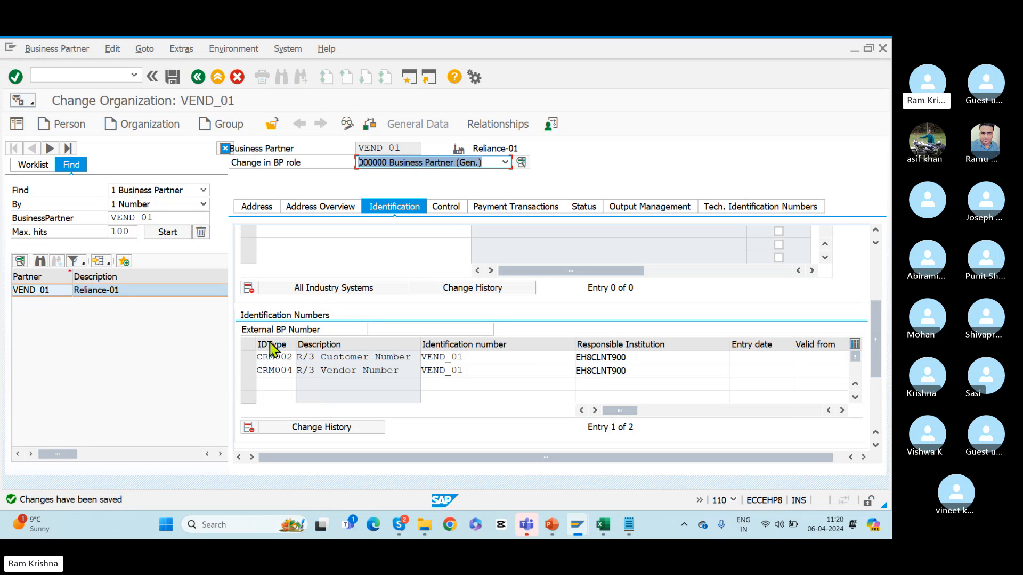
left_click(347, 125)
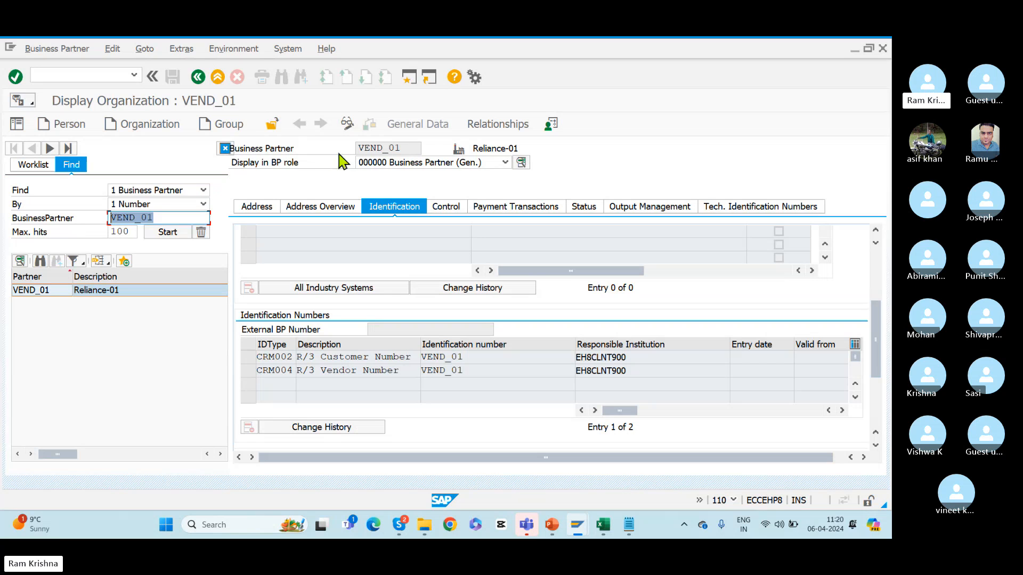
Put VEND_01 in change mode and try to add ID type CRM001 with identification number BLRP.
left_click(347, 126)
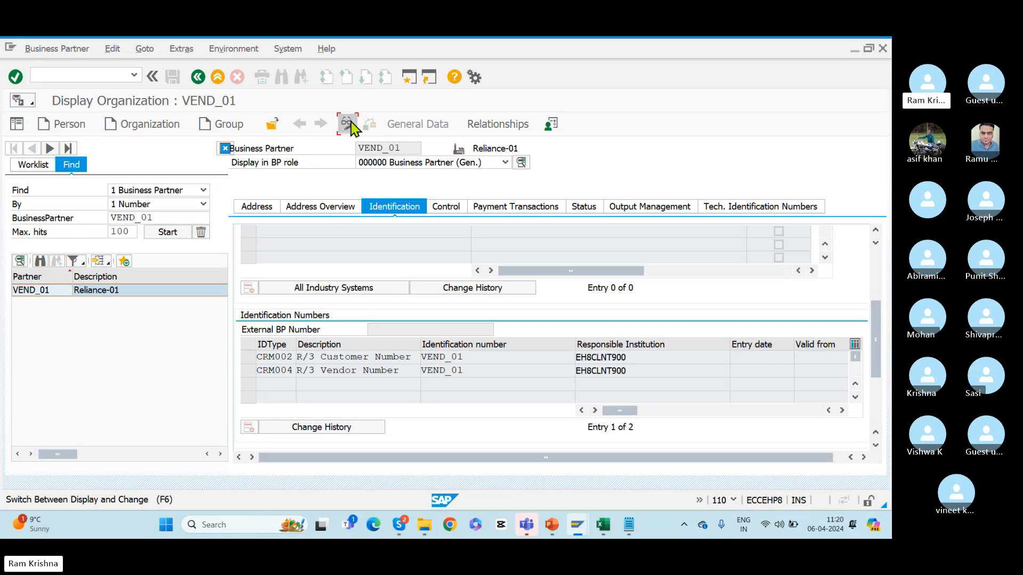
left_click(273, 384)
type("CRM0")
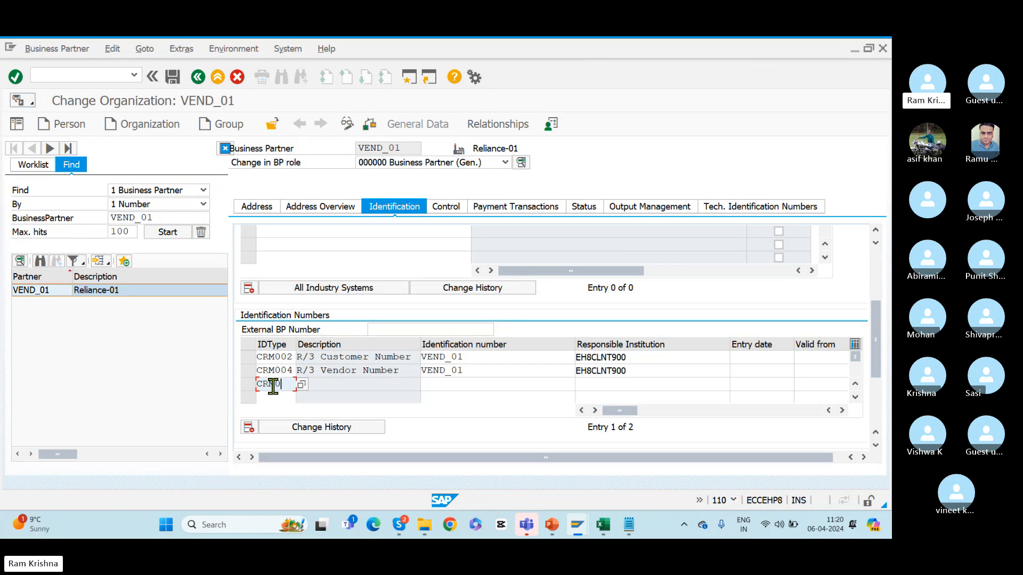
type("01")
left_click(459, 388)
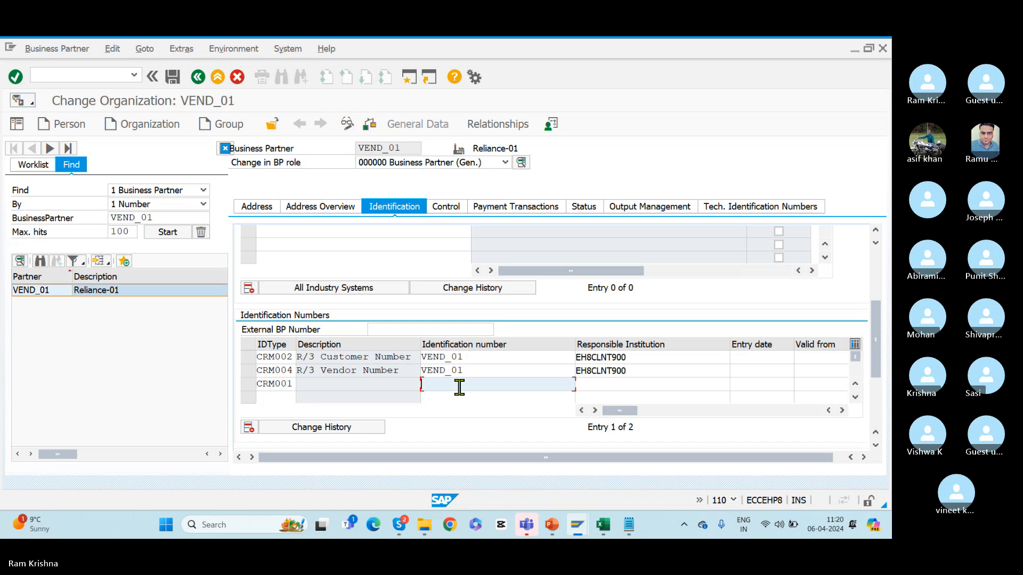
type("BLRP")
key("Return")
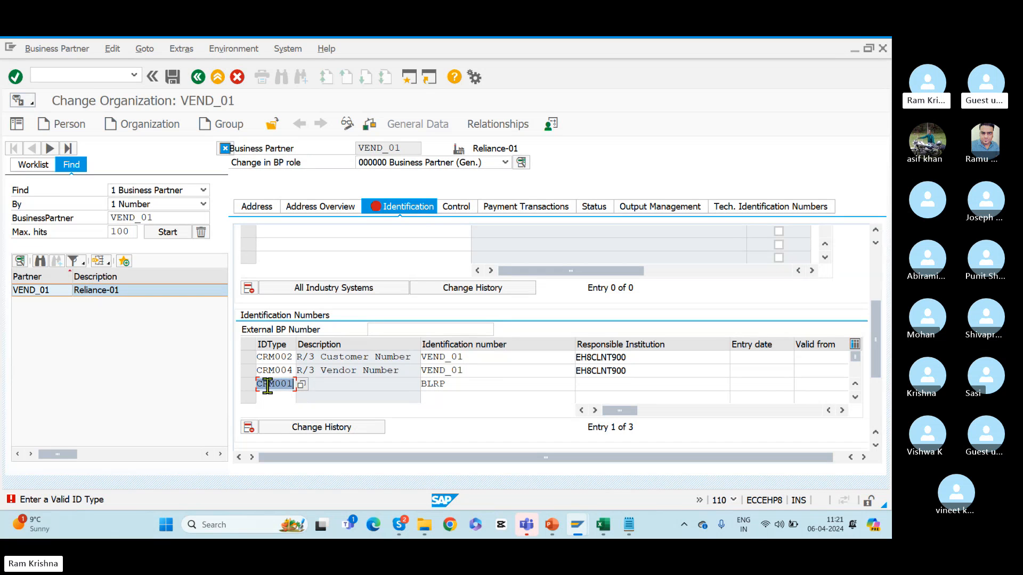
Clear the ID type and identification number of the new third entry to remove it from the table.
left_click_drag(257, 385, 302, 386)
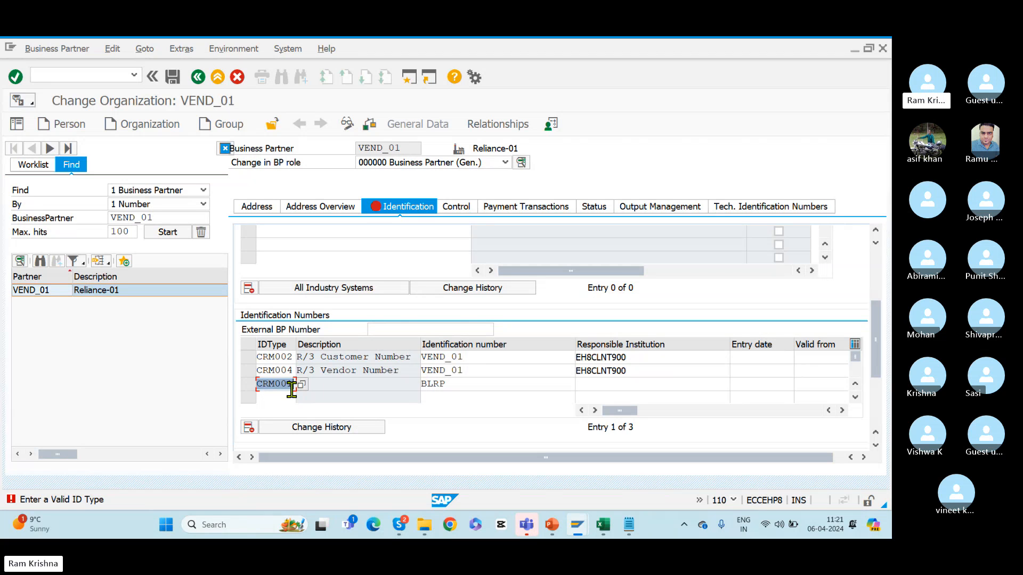
key("Delete")
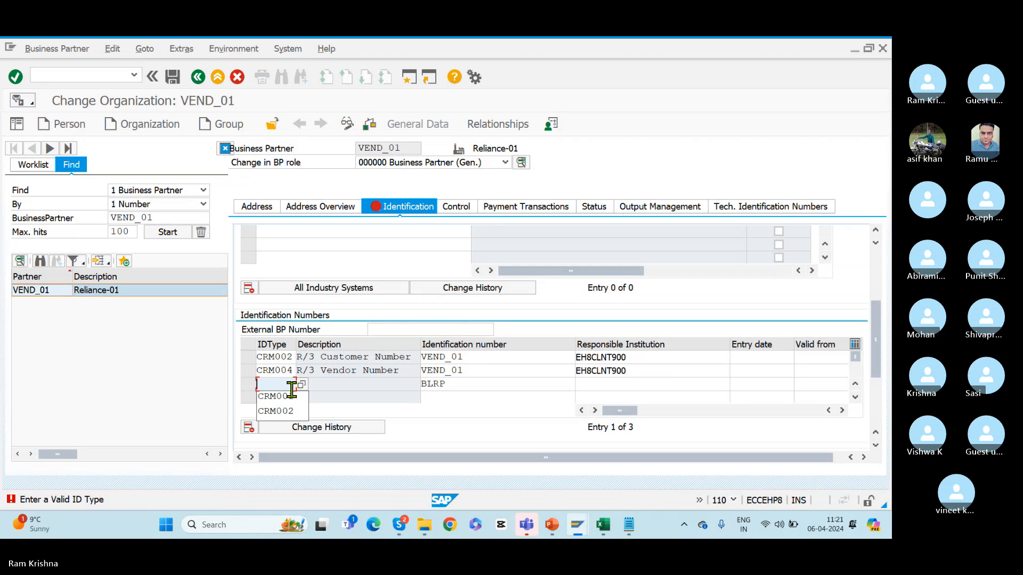
left_click(456, 386)
left_click_drag(455, 386, 354, 383)
key("BackSpace")
key("Return")
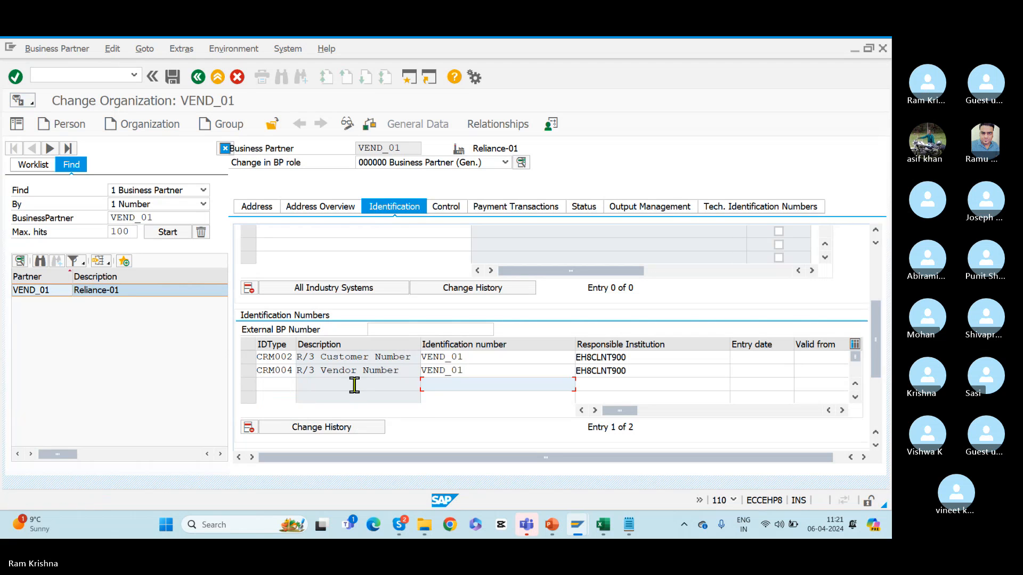
Add ID type CRM011 with identification number BLRP below the customer and vendor entries.
left_click(258, 357)
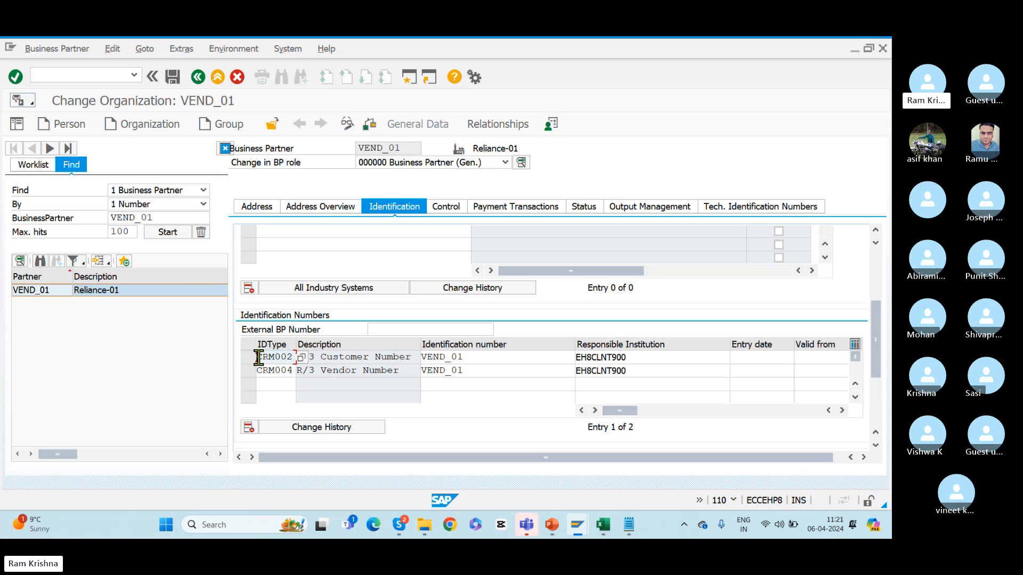
left_click_drag(258, 357, 322, 353)
left_click_drag(258, 369, 315, 371)
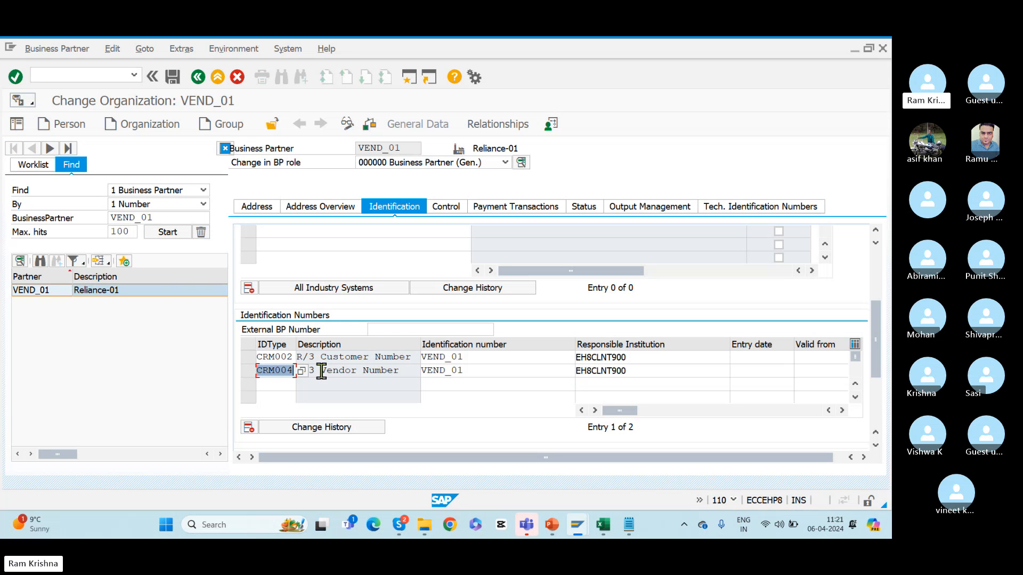
left_click(282, 384)
type("CRM001")
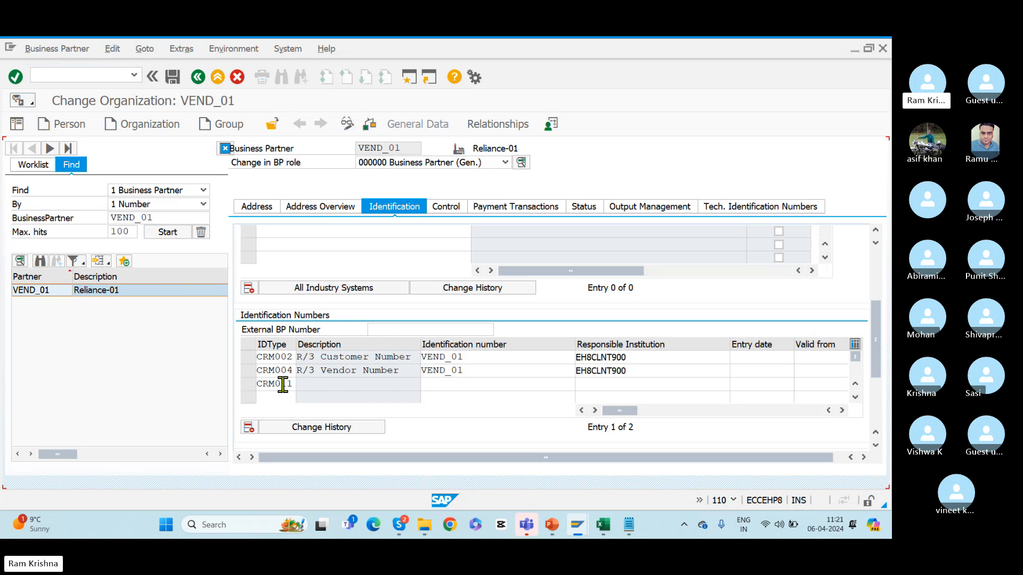
key("Return")
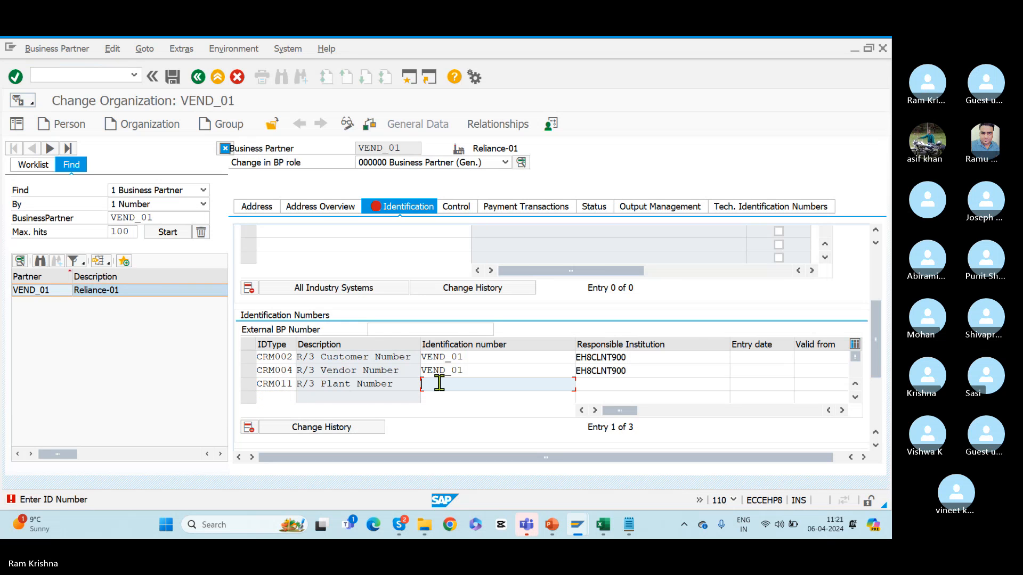
type("BLRP")
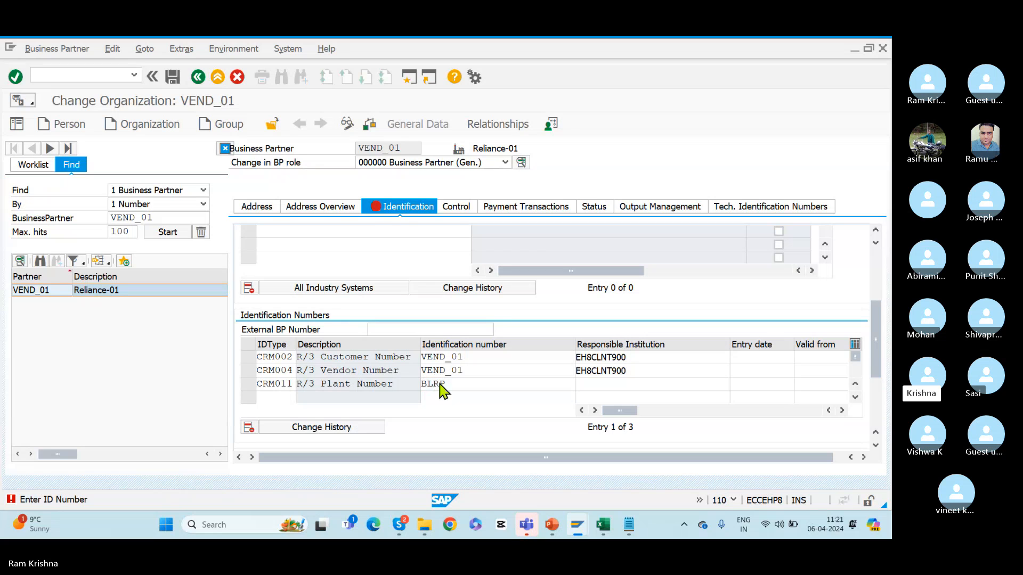
key("Return")
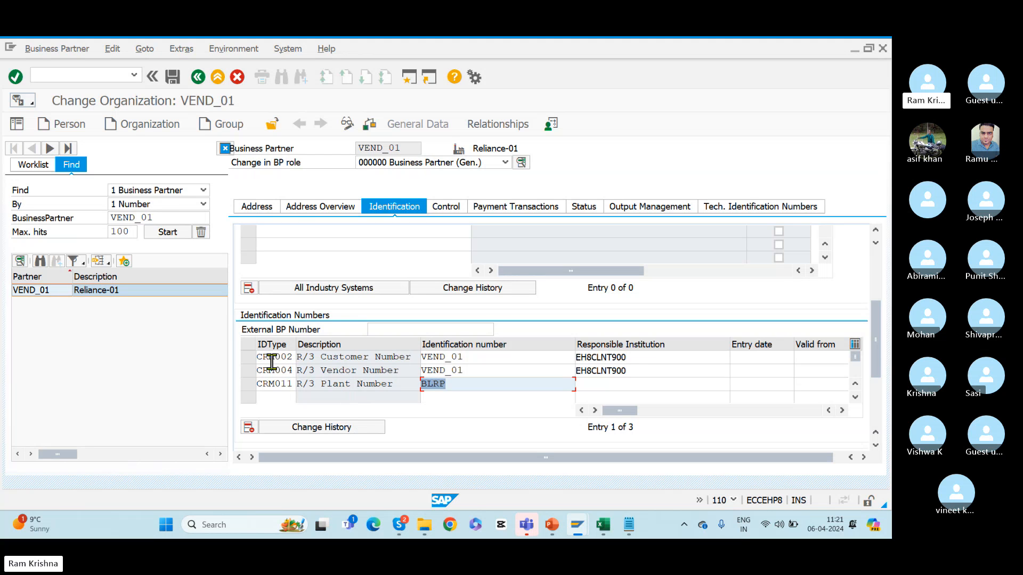
Replace the CRM002 entry's identification number with a numeric customer number and copy it to the CRM004 vendor entry.
left_click_drag(258, 356, 301, 356)
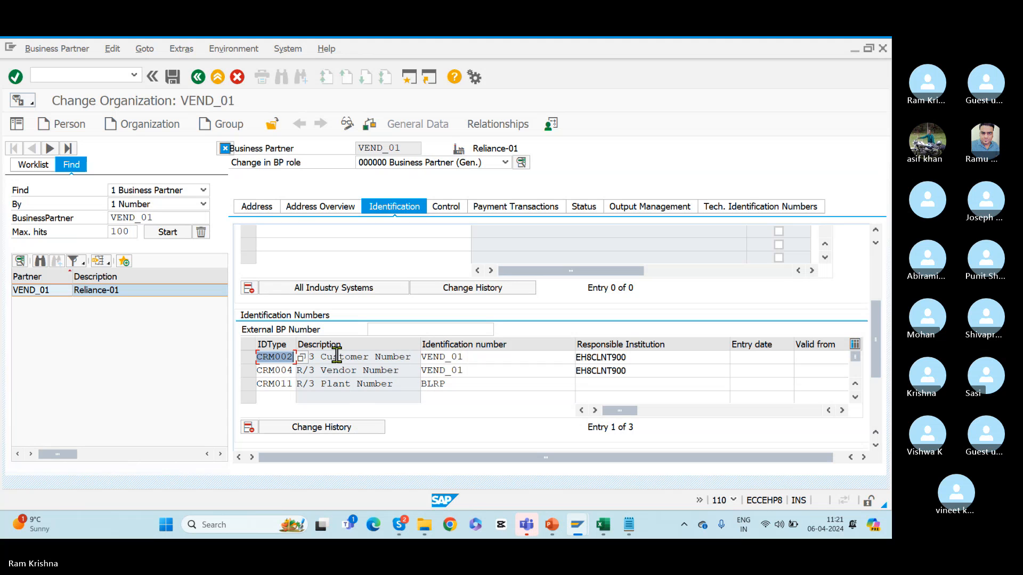
left_click(490, 357)
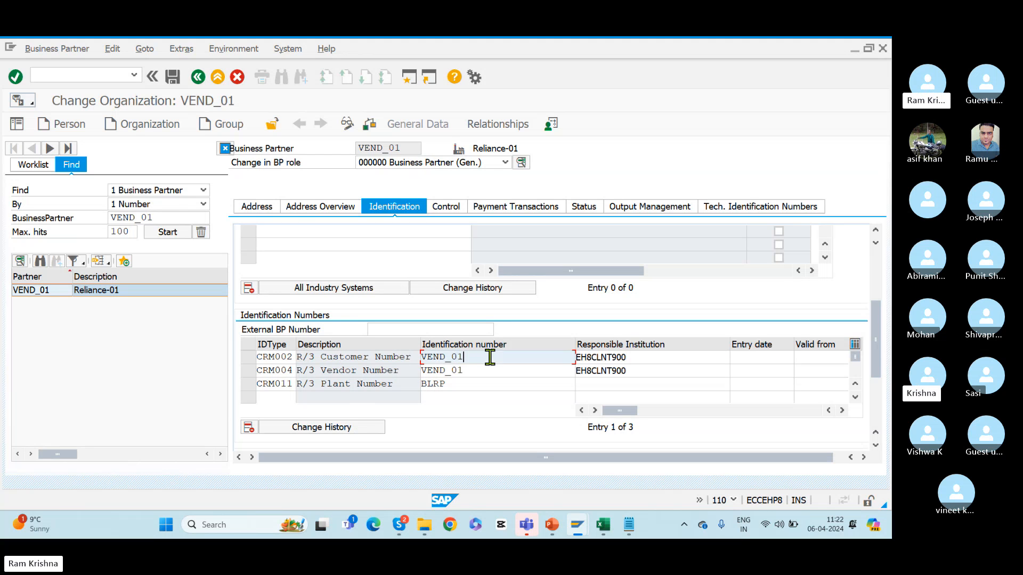
left_click_drag(489, 357, 364, 354)
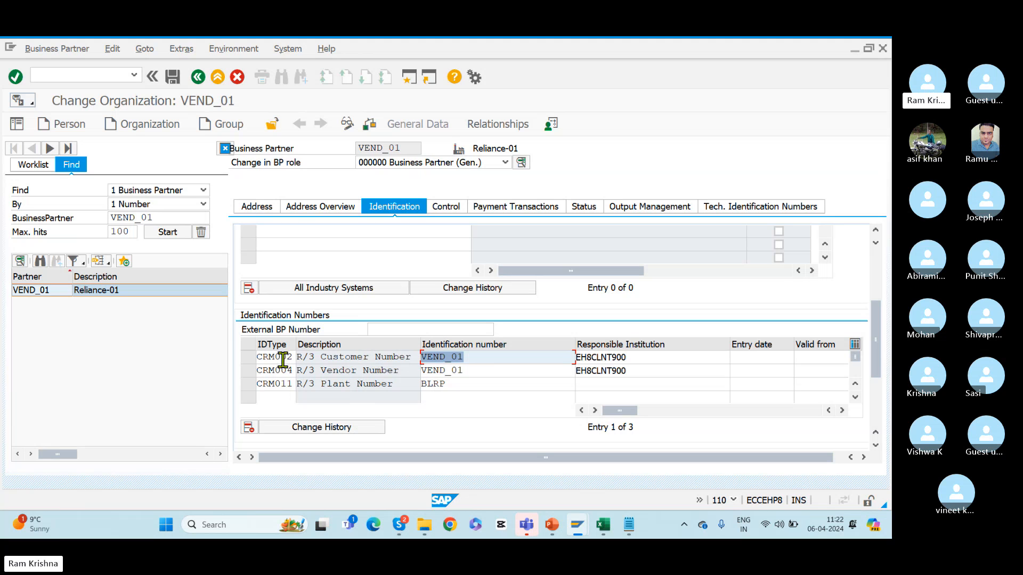
double_click(260, 357)
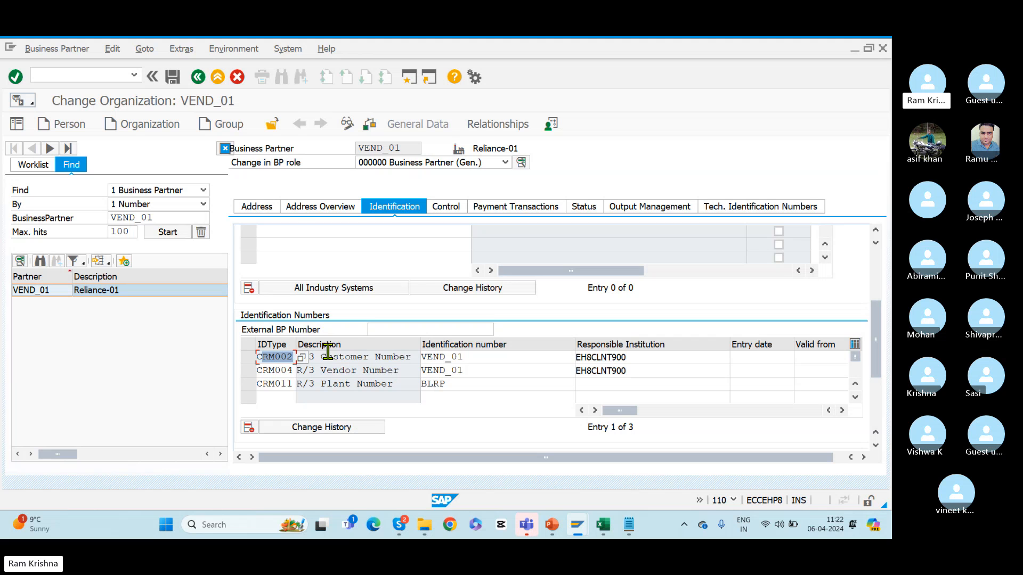
double_click(483, 357)
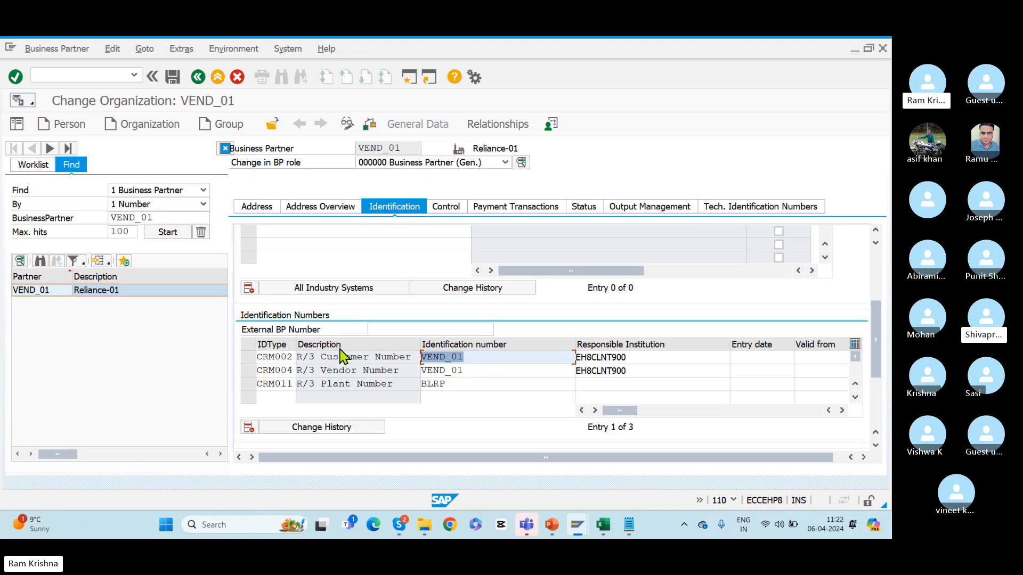
type("01919191")
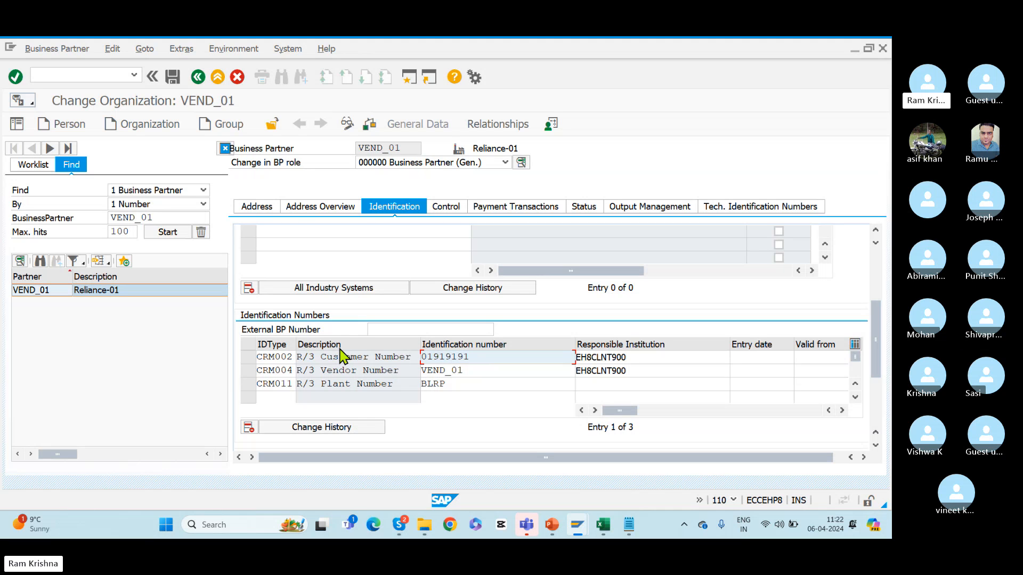
left_click_drag(468, 357, 376, 363)
key("ctrl+c")
left_click_drag(468, 370, 323, 383)
key("ctrl+v")
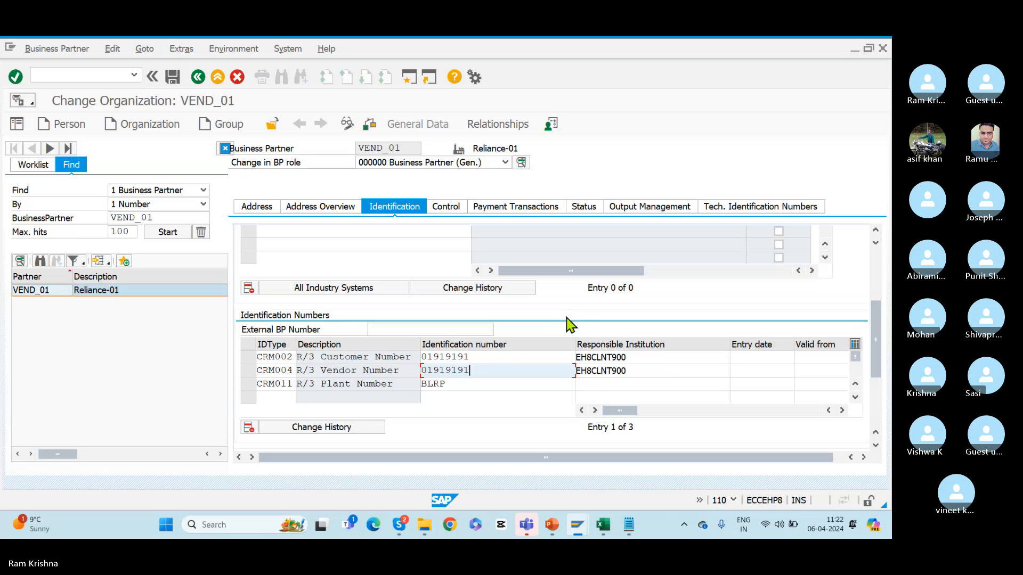
Review the CRM002 entry's ID type and identification number and compare them with the CRM004 entry's number.
double_click(481, 356)
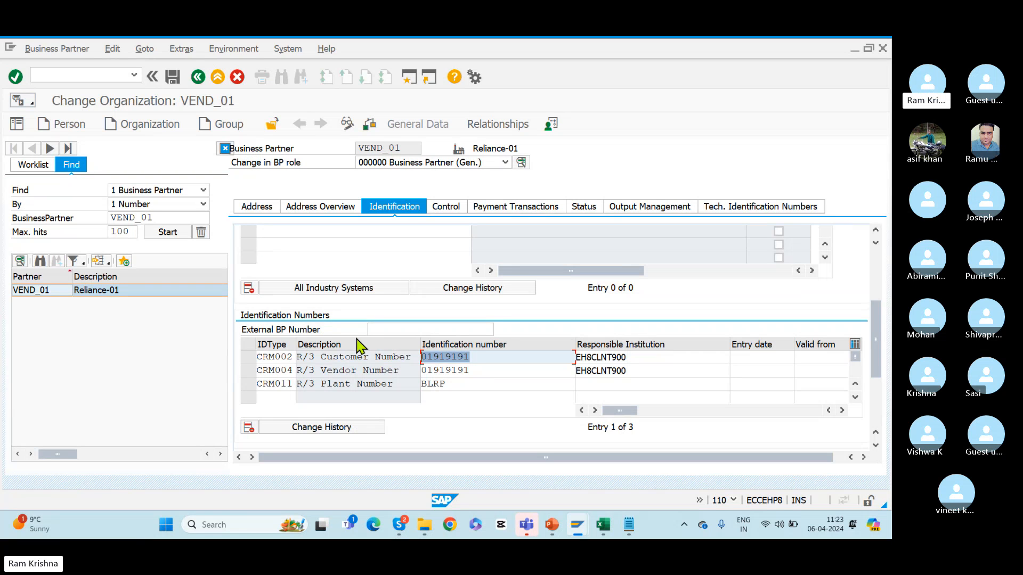
left_click(260, 356)
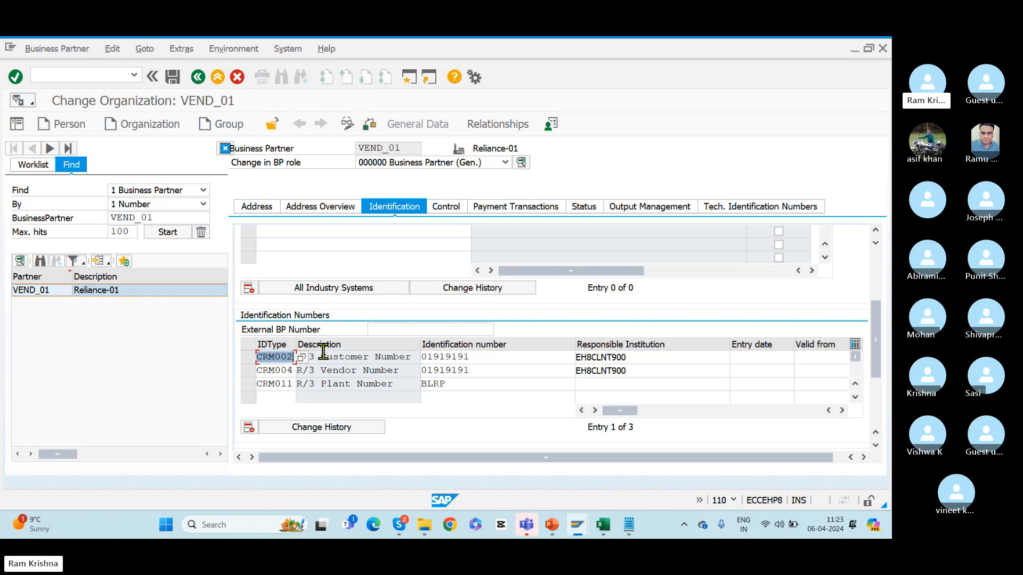
double_click(482, 356)
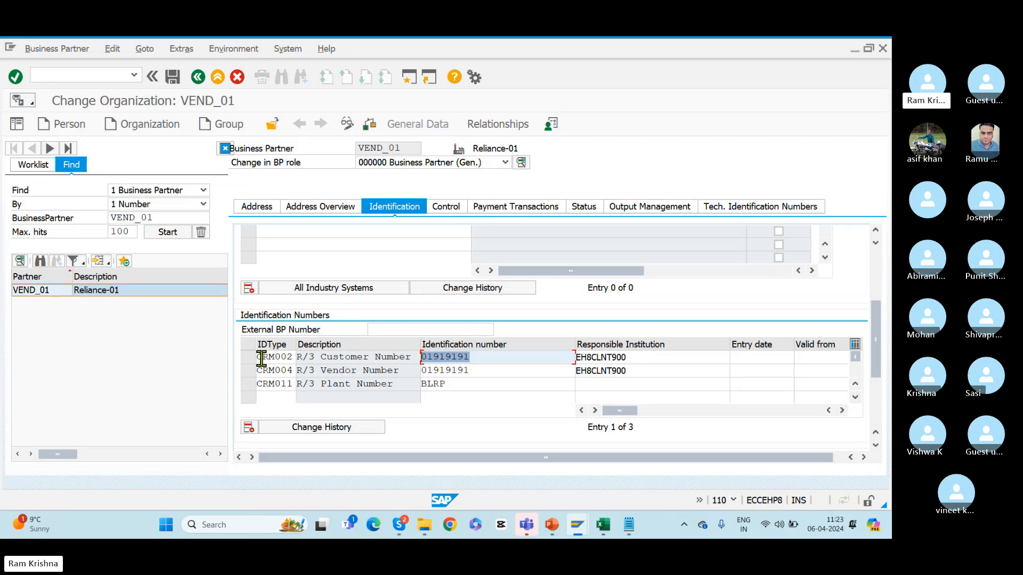
left_click_drag(258, 355, 310, 354)
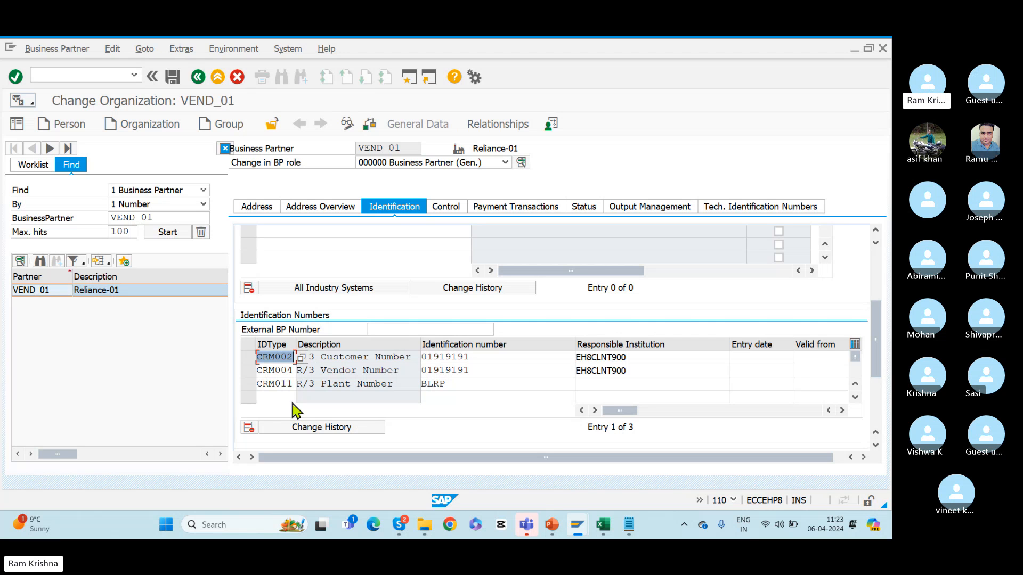
left_click(486, 372)
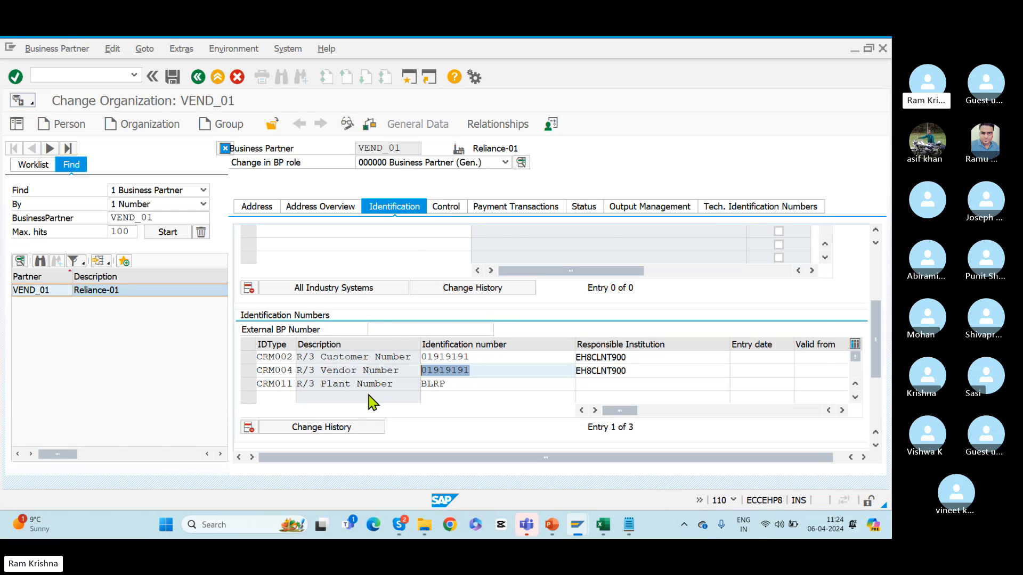
Switch to Presentation2.pptx in PowerPoint and add a line starting "CIF is mandatory" below the customer ID type on the Business Partner slide.
key("alt+Tab")
key("Tab")
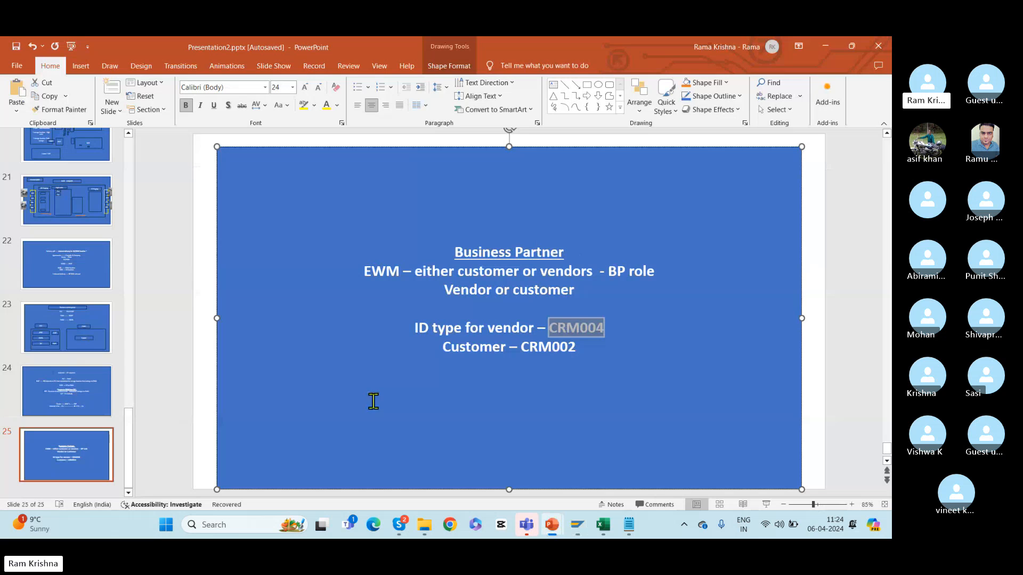
left_click(509, 397)
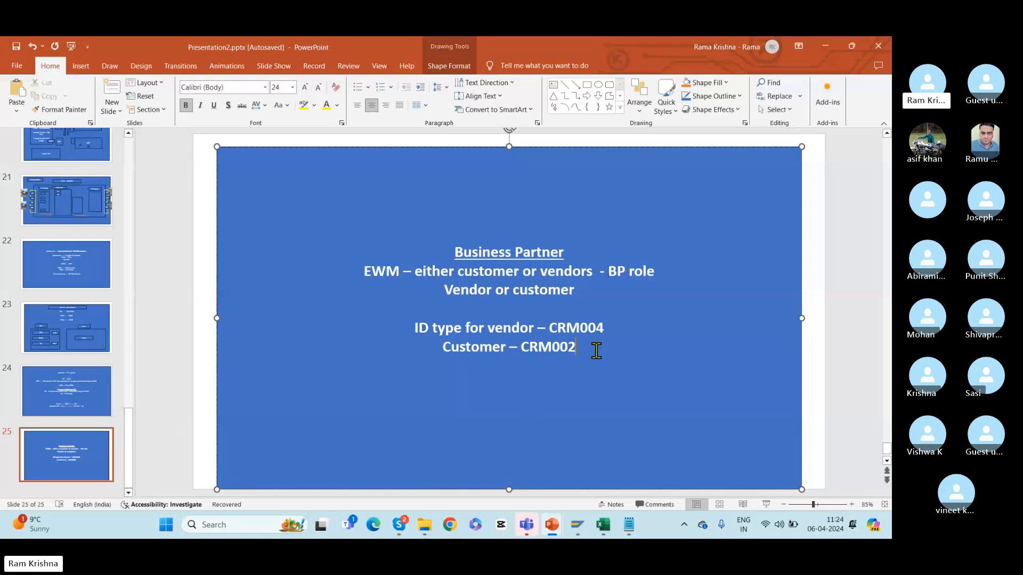
key("Return")
key("Return")
type("ClF is")
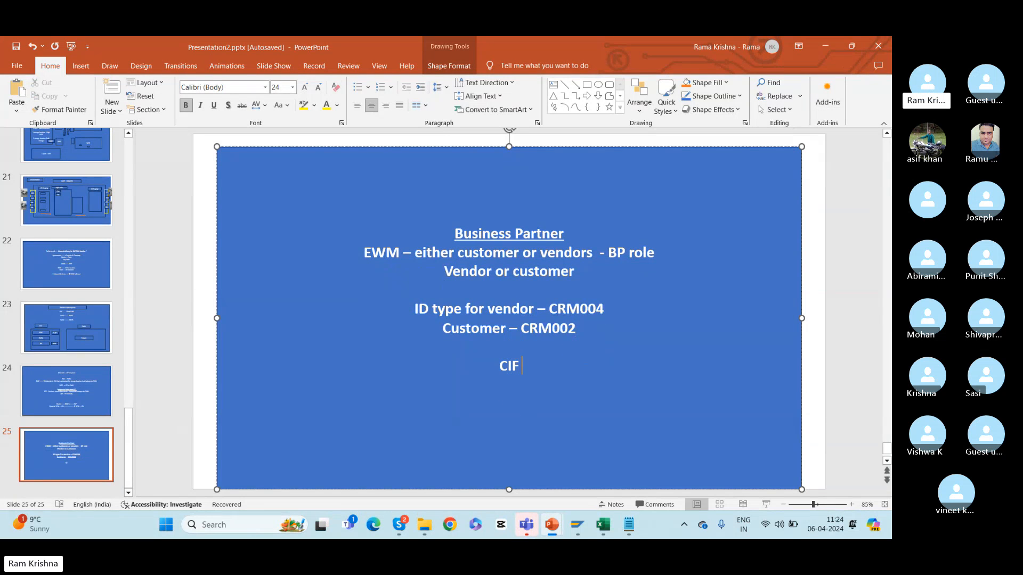
type(" md")
key("BackSpace")
type("andat")
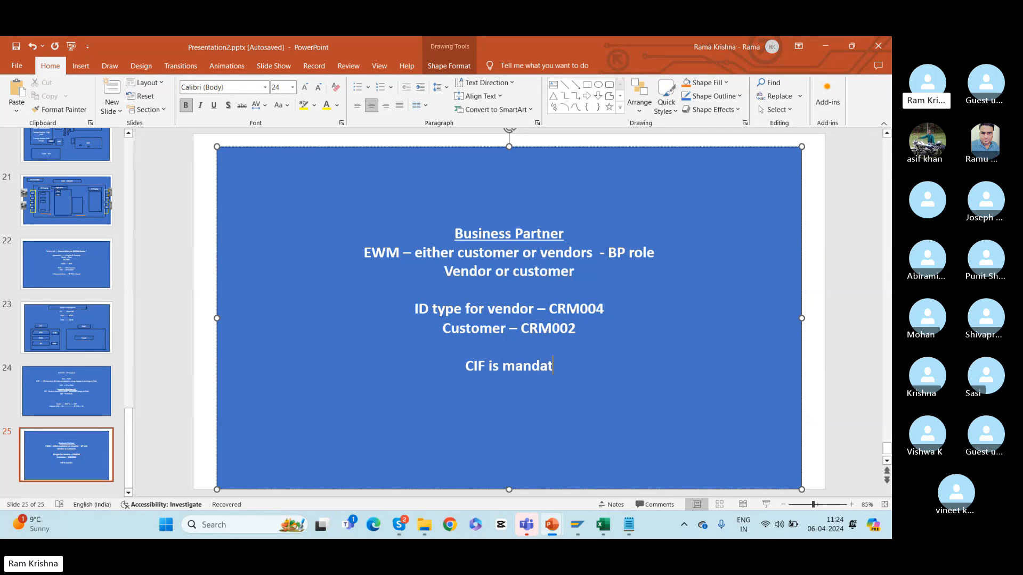
type("ory I =")
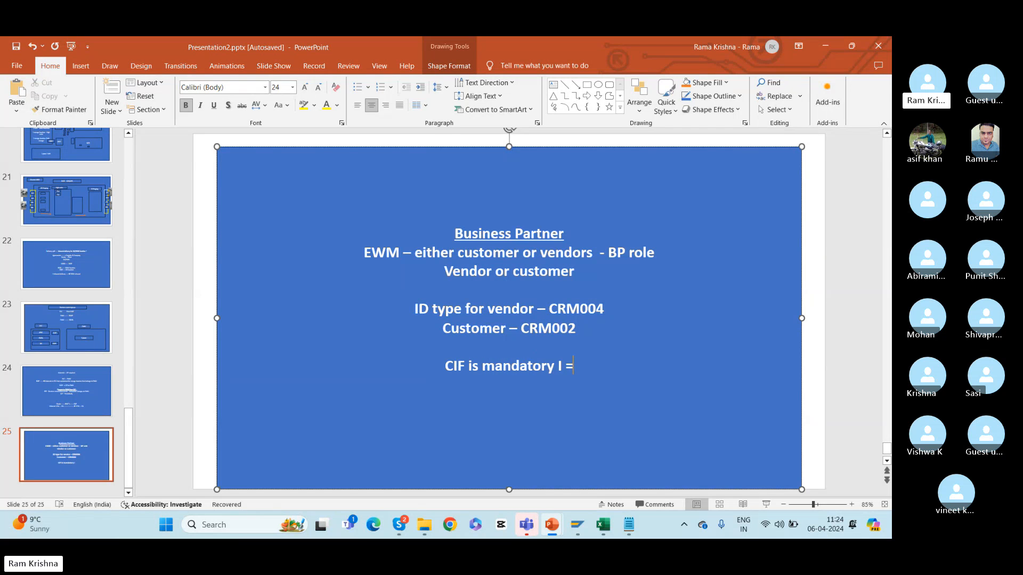